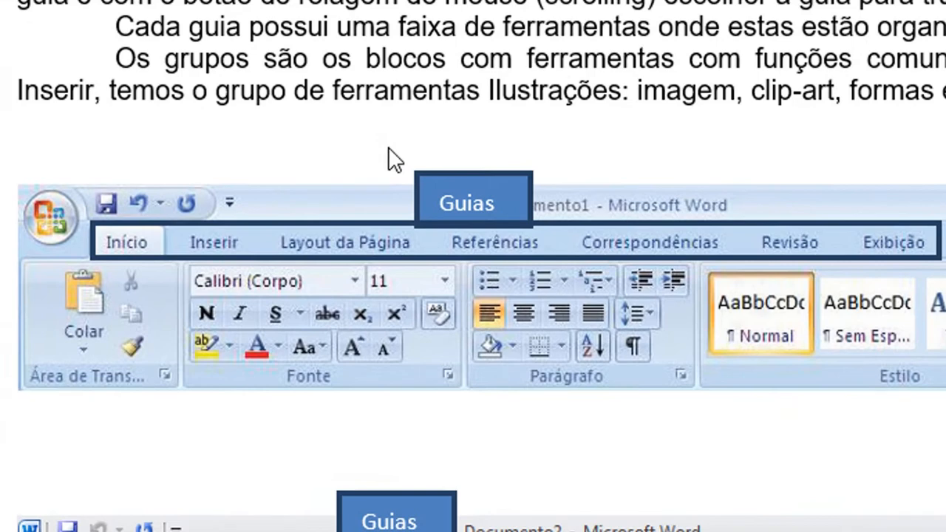
- Review the Guias section of Aula Word 1 and look over the sample paragraphs in Documento1
scroll(388, 146, "up", 2)
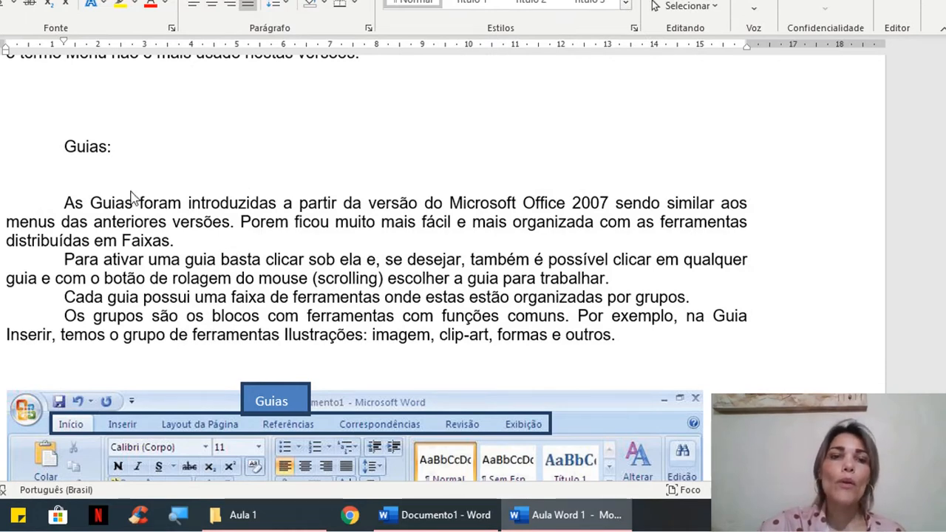
scroll(133, 196, "down", 1)
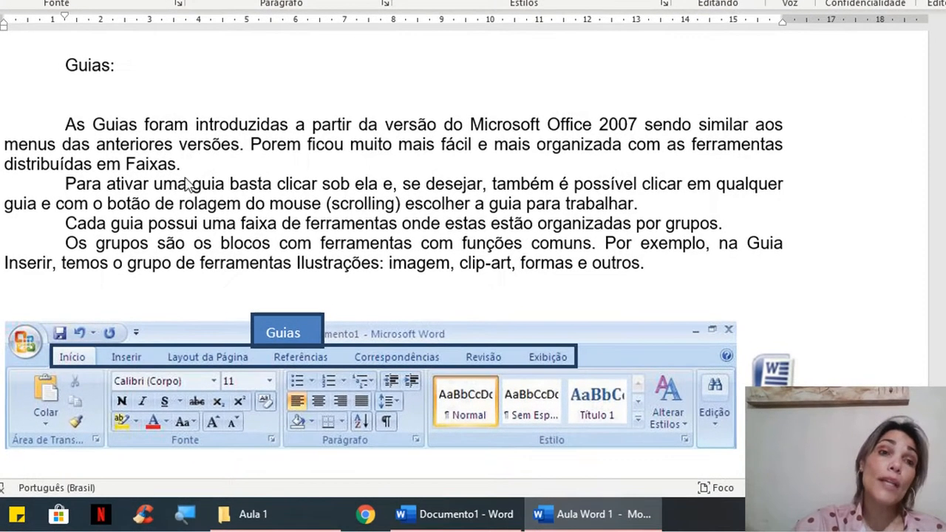
left_click(596, 517)
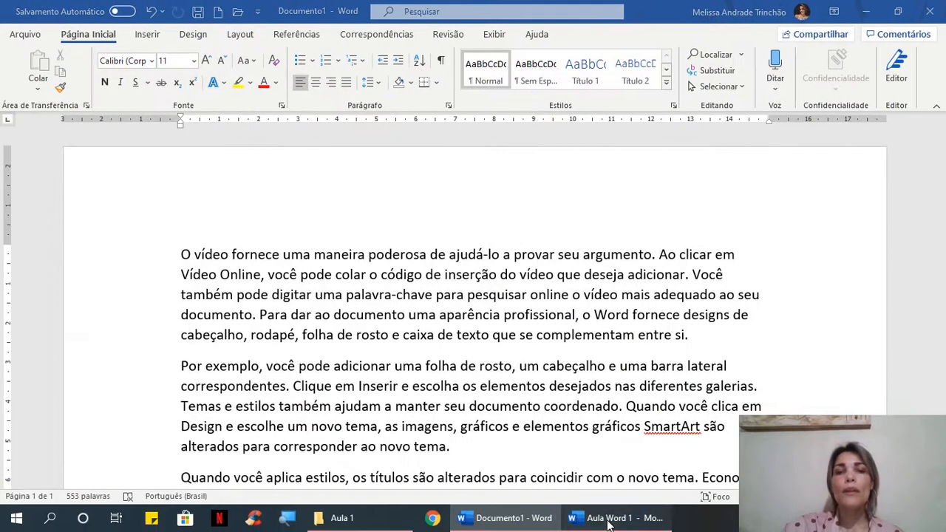
left_click(615, 518)
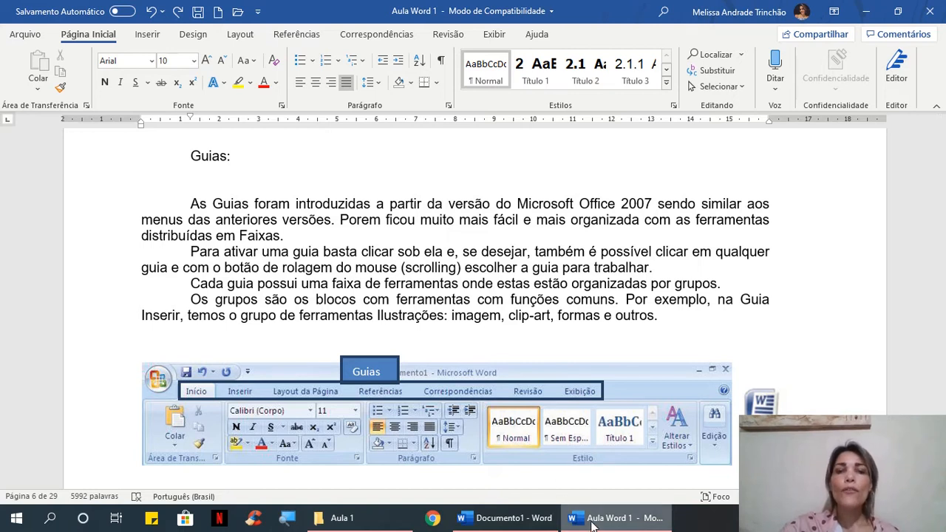
scroll(452, 336, "down", 1)
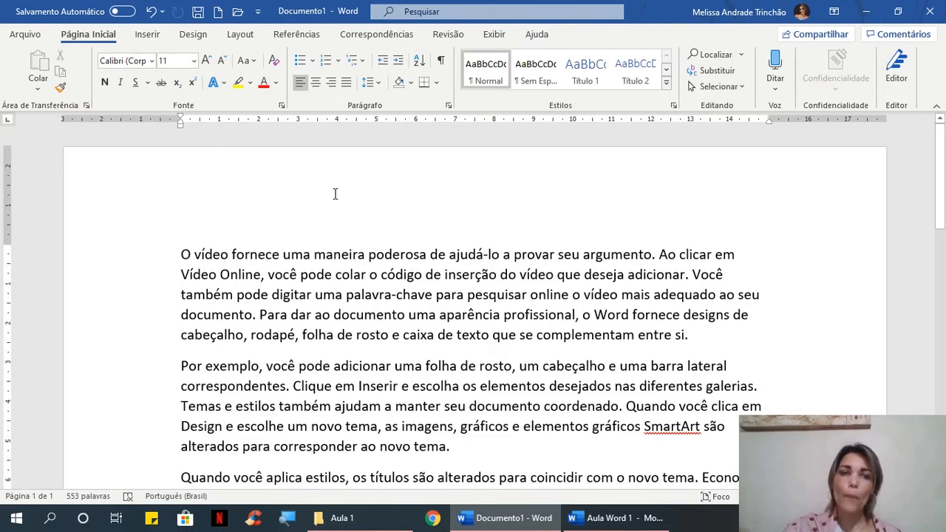
scroll(410, 291, "down", 3)
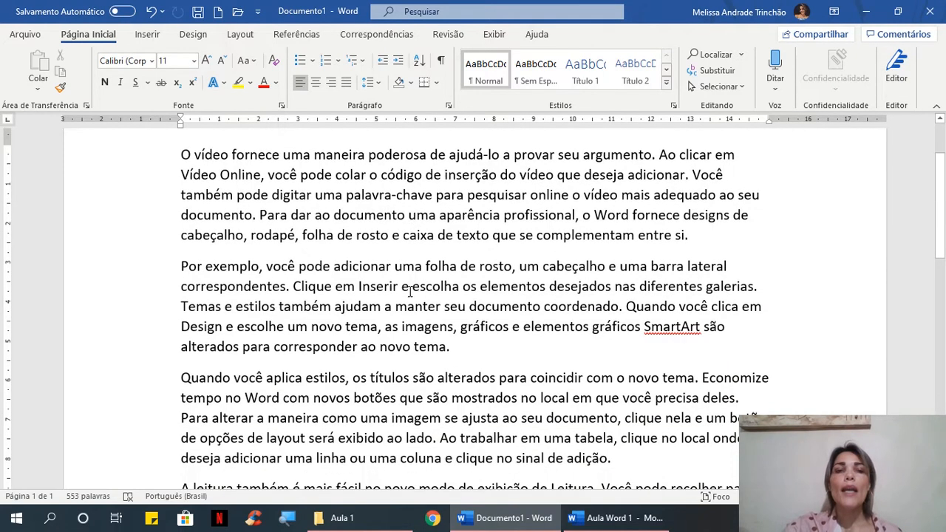
scroll(410, 291, "up", 3)
scroll(410, 291, "down", 12)
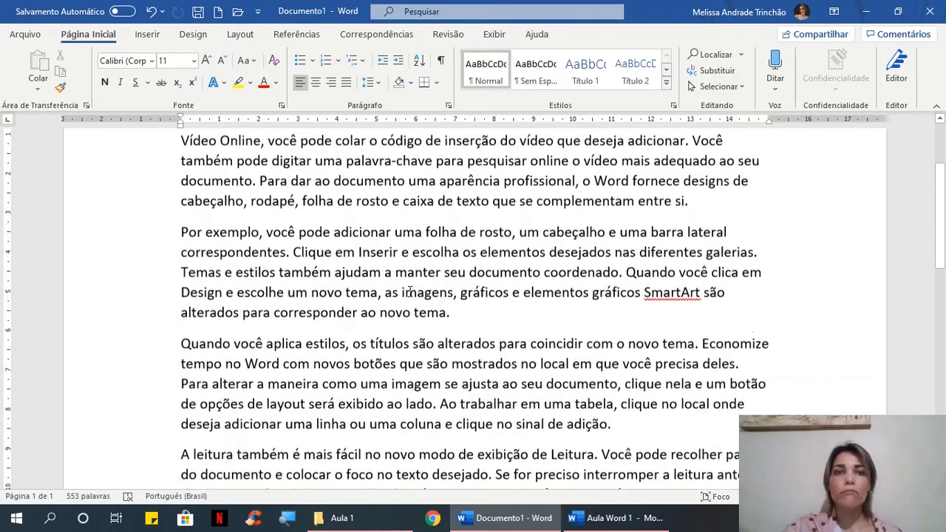
scroll(410, 291, "up", 12)
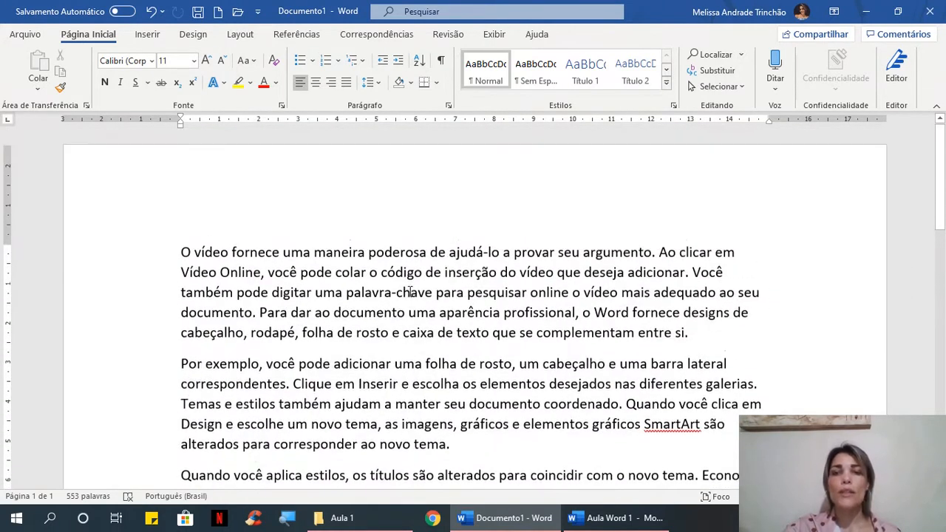
- Switch to Aula Word 1 and examine the Guias and Faixas illustrations, including the Font dialog box launcher callout
left_click(599, 519)
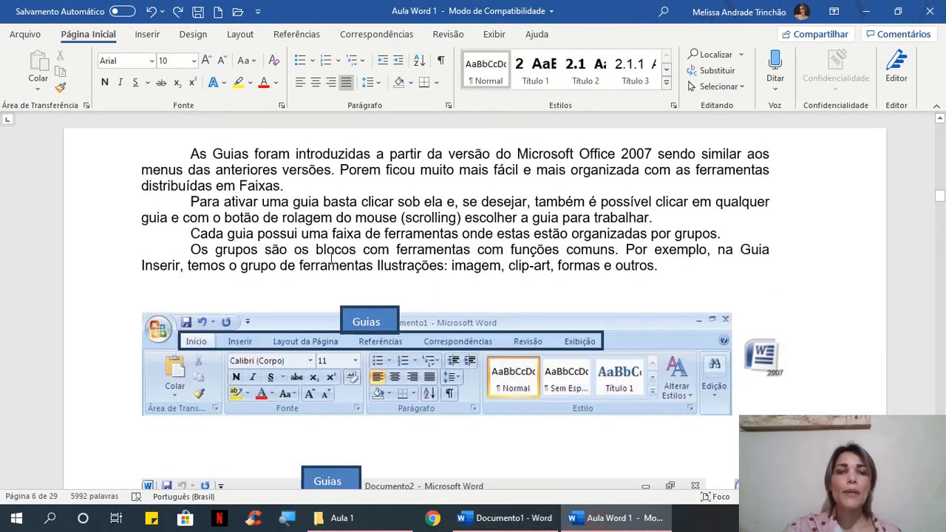
scroll(330, 259, "down", 3)
scroll(330, 259, "down", 12)
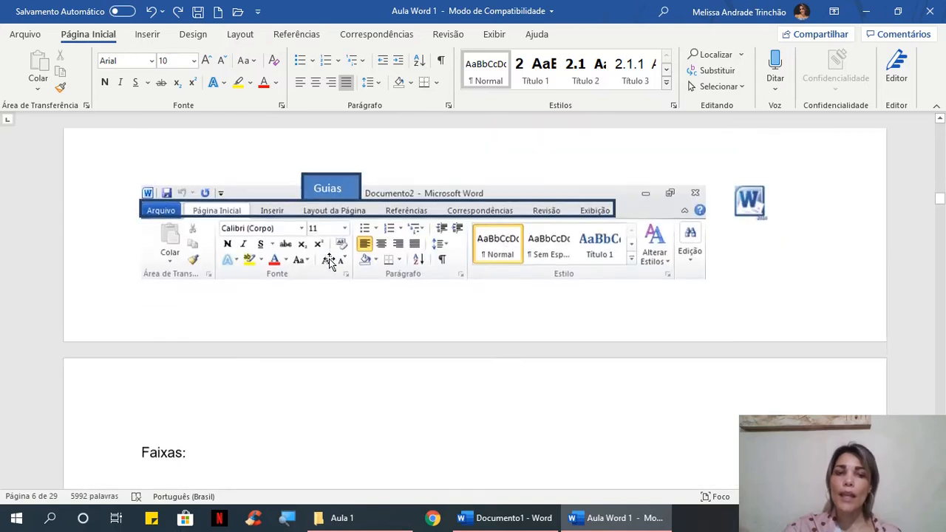
scroll(330, 258, "down", 6)
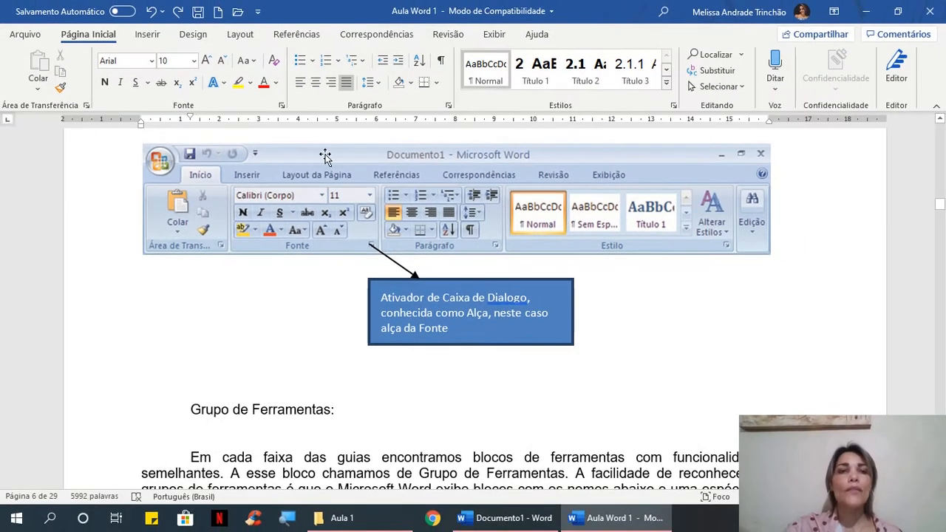
scroll(272, 229, "up", 1)
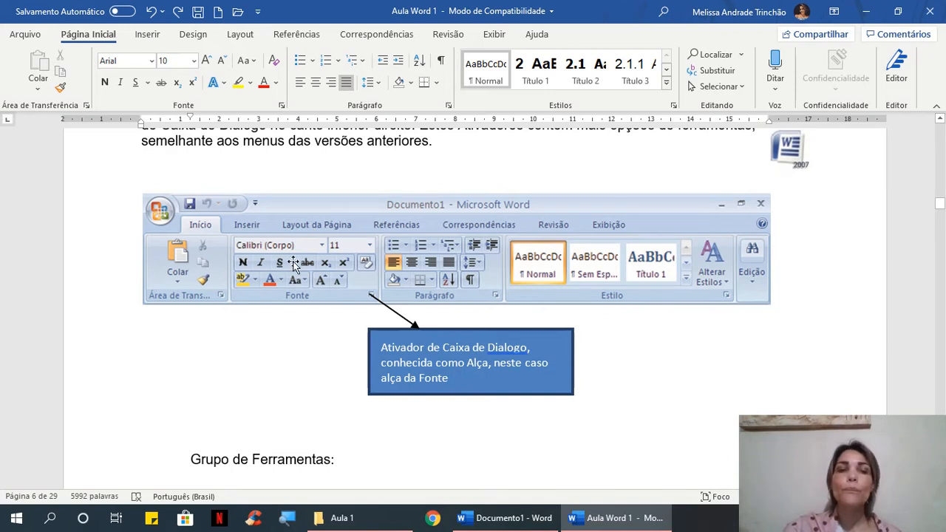
scroll(303, 300, "down", 1)
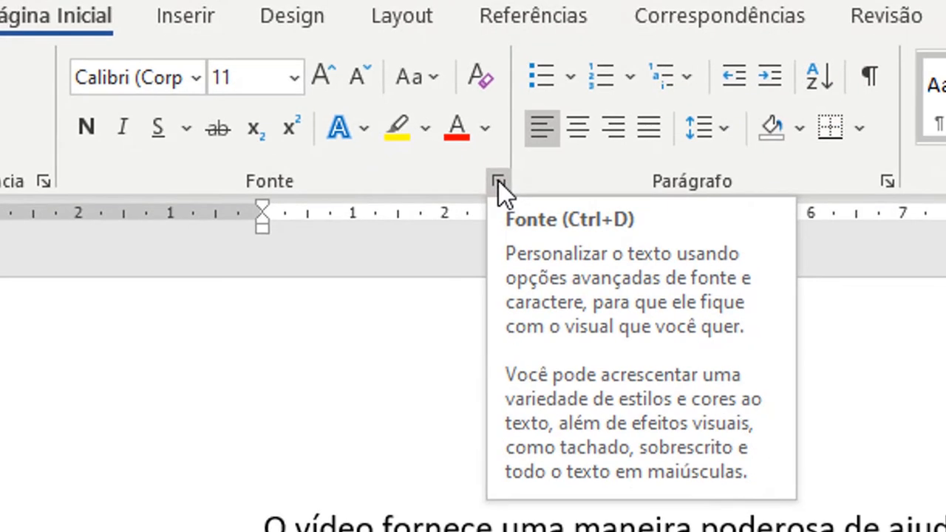
- Open the Font dialog in Documento1, move it aside to view its options, and close it without applying changes
left_click(498, 181)
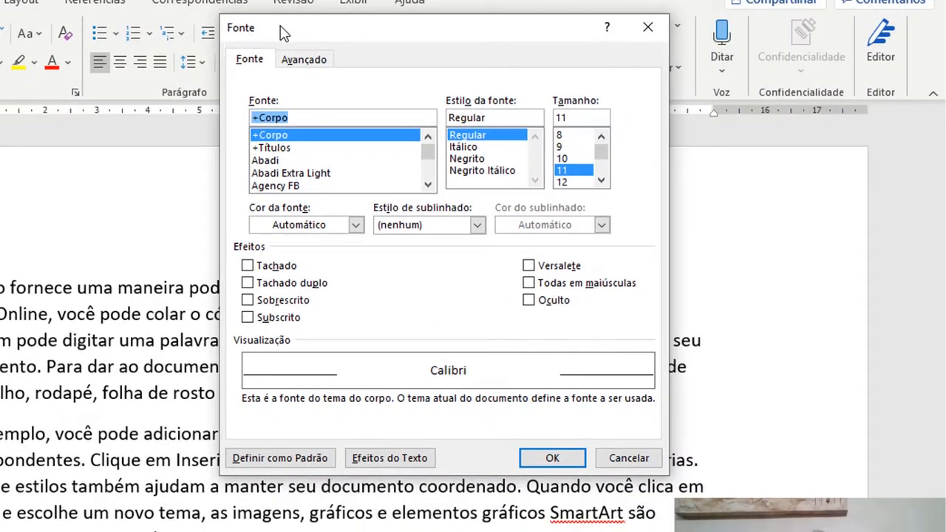
left_click_drag(285, 33, 118, 52)
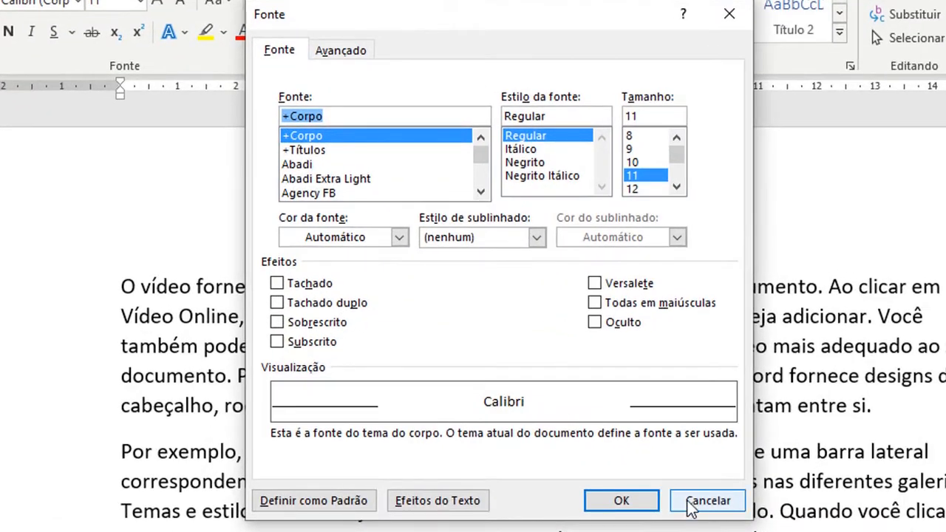
left_click(691, 502)
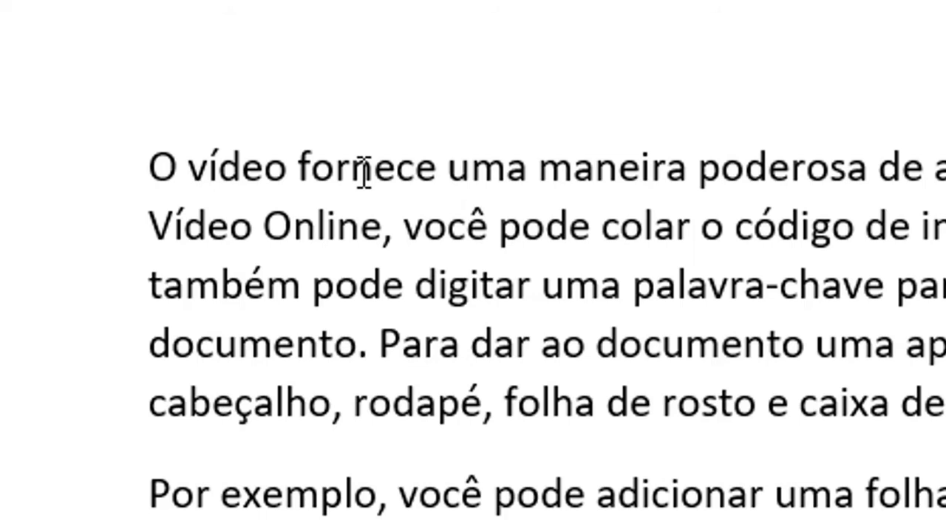
- Select the word "fornece" and the entire first paragraph in turn, and clear the selection
double_click(365, 174)
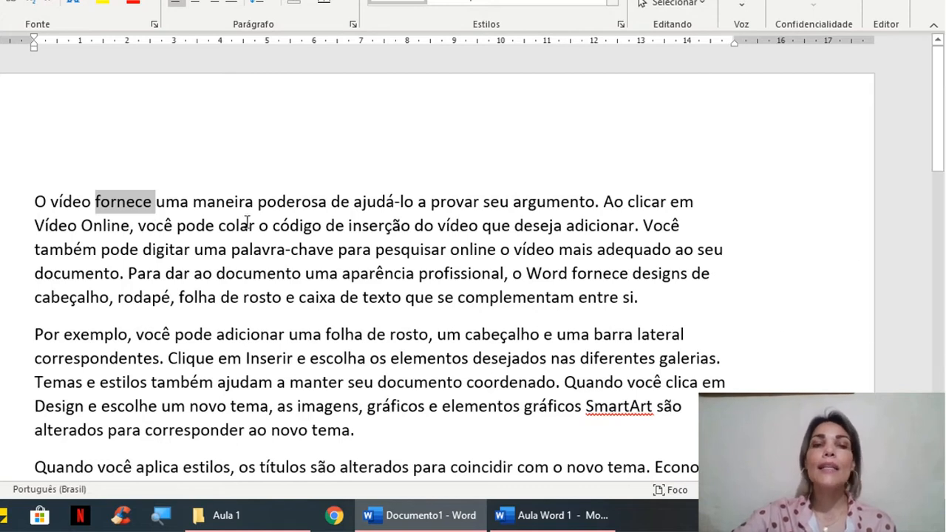
triple_click(201, 225)
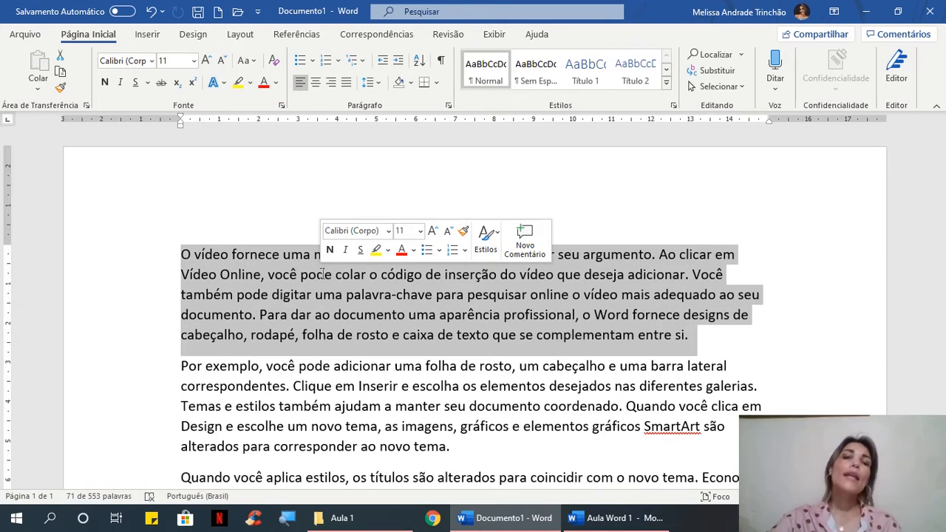
left_click(323, 294)
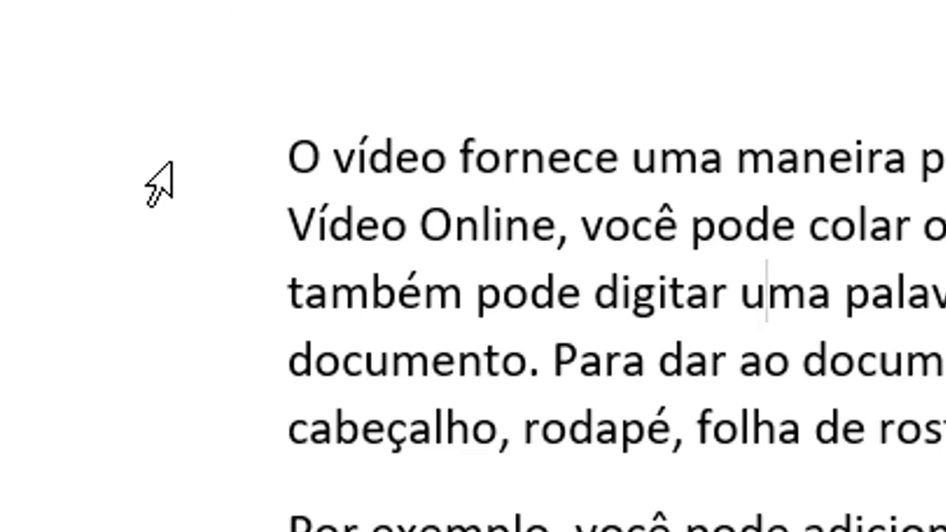
- Select whole lines of the first two paragraphs, clear them, and select from "Para dar ao documento" to the first paragraph's end before deselecting
left_click_drag(169, 164, 186, 307)
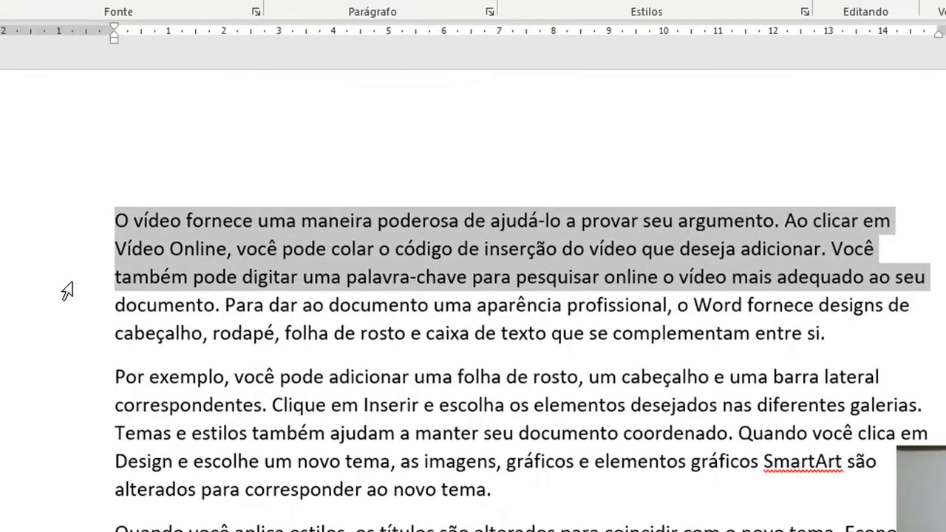
left_click_drag(66, 290, 63, 501)
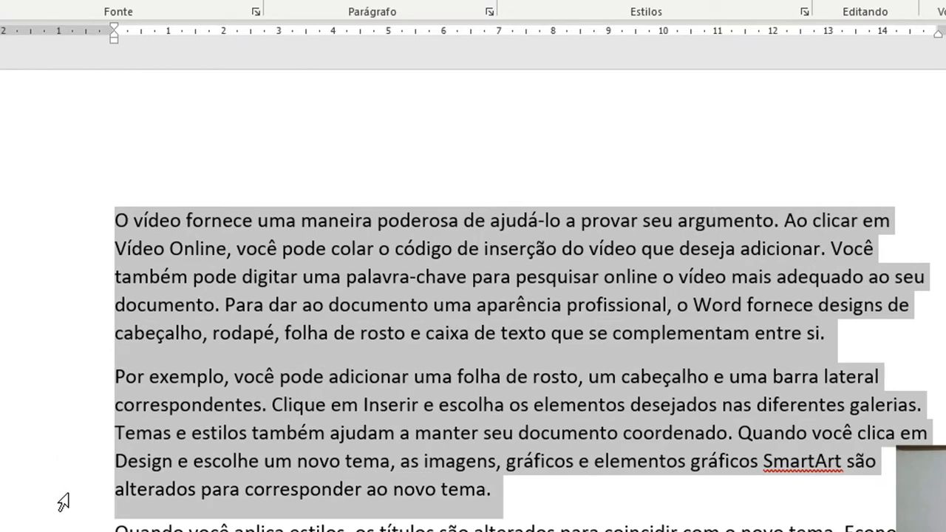
left_click_drag(63, 502, 66, 308)
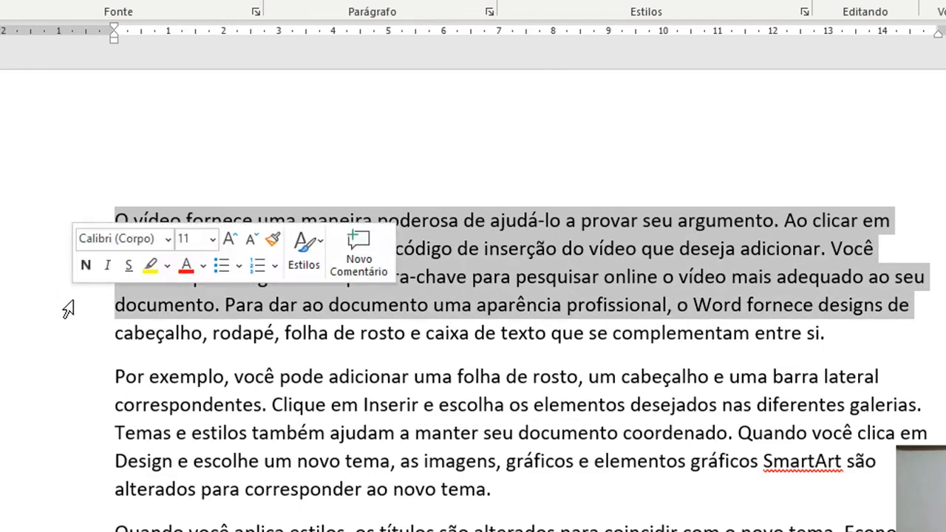
left_click(157, 356)
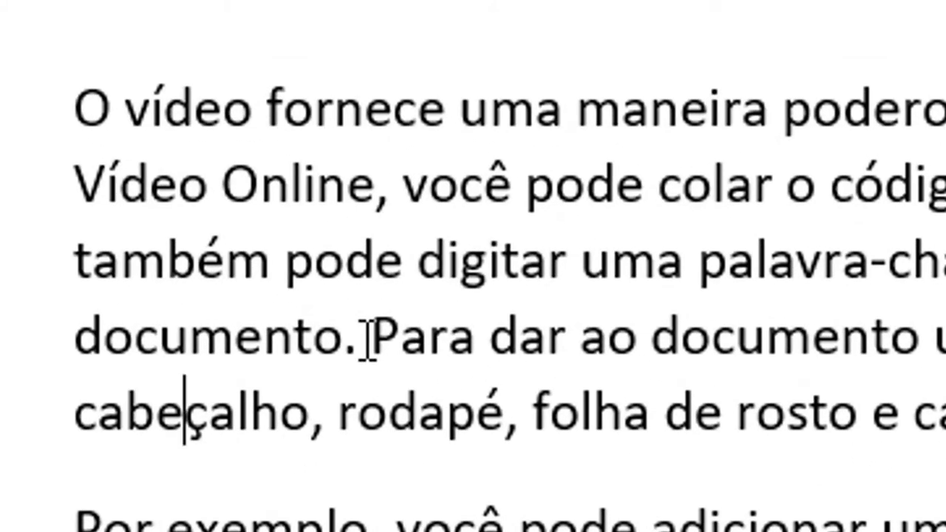
mouse_move(367, 339)
left_mouse_down()
mouse_move(405, 320)
mouse_move(507, 396)
mouse_move(793, 425)
mouse_move(945, 423)
mouse_move(892, 319)
left_mouse_up()
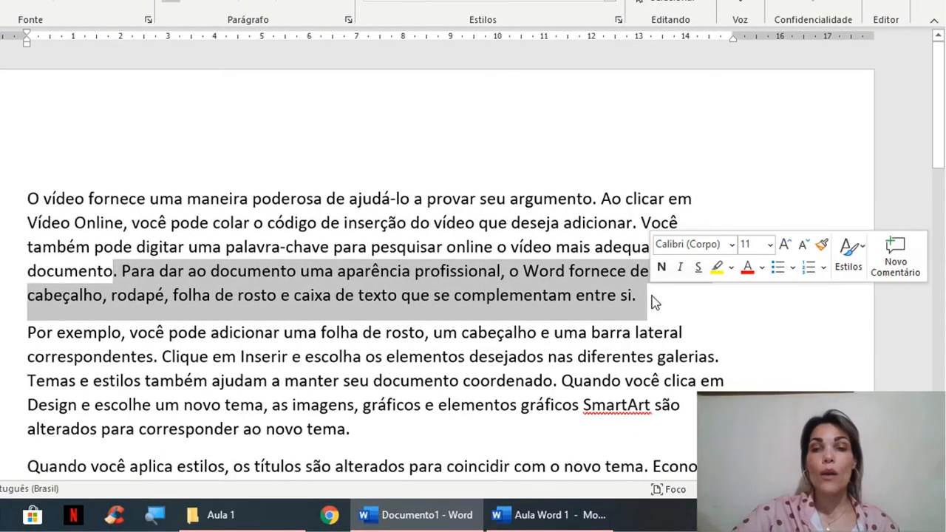
left_click(717, 326)
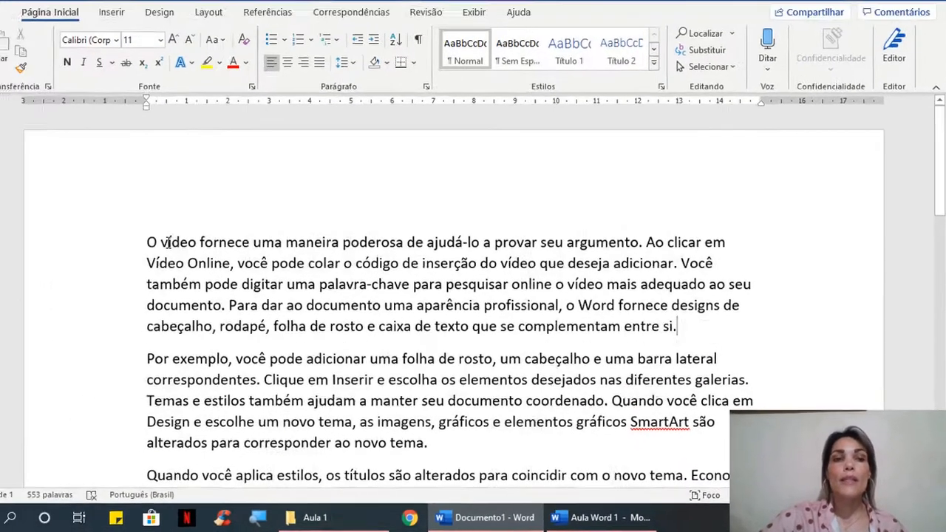
- Change the font of the entire first paragraph to Castellar and deselect the text
double_click(167, 241)
triple_click(167, 242)
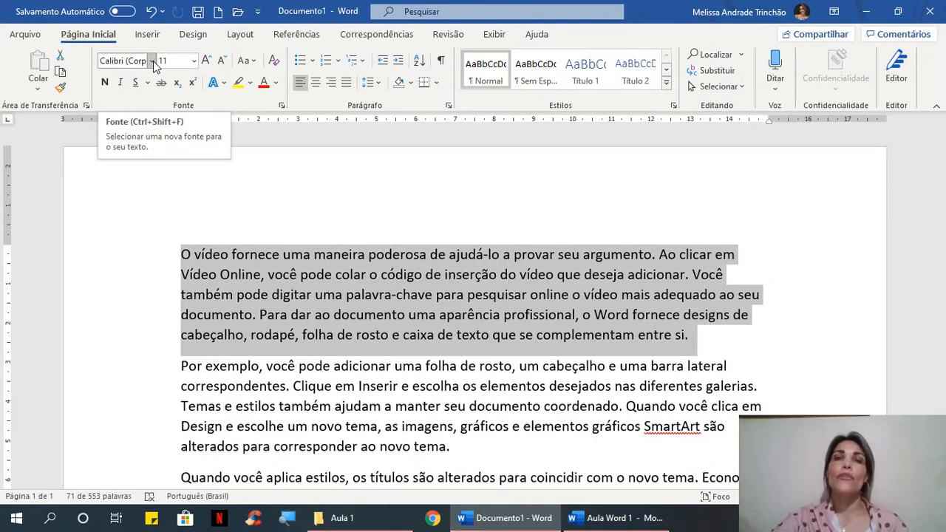
left_click(152, 61)
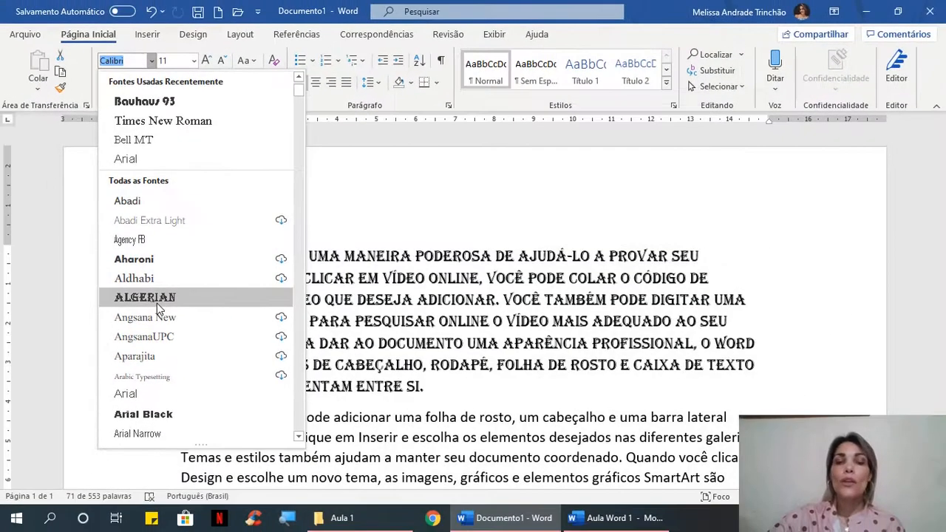
key("Down")
key("Down")
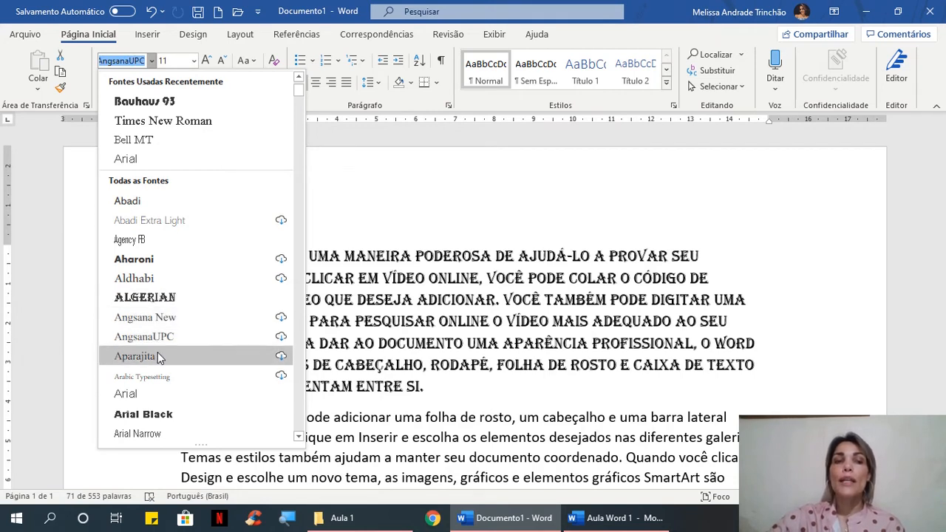
scroll(156, 384, "down", 2)
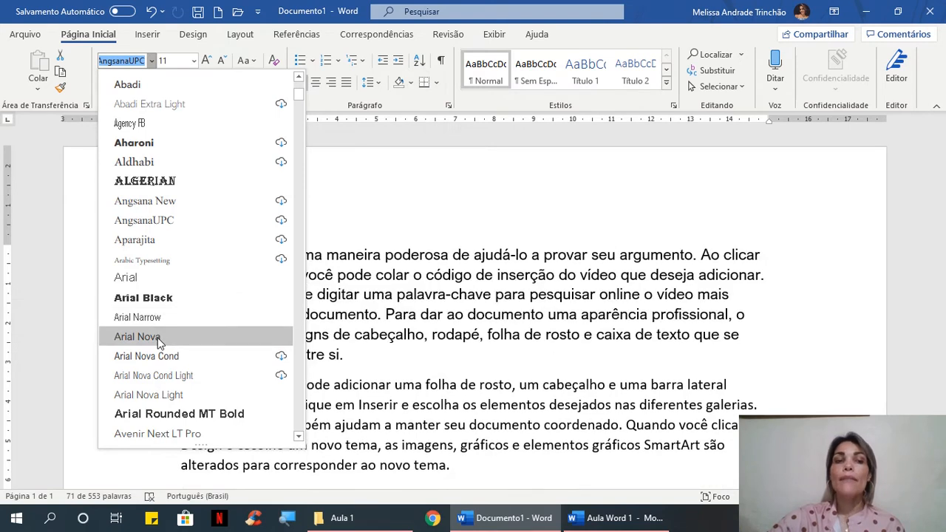
scroll(183, 377, "down", 1)
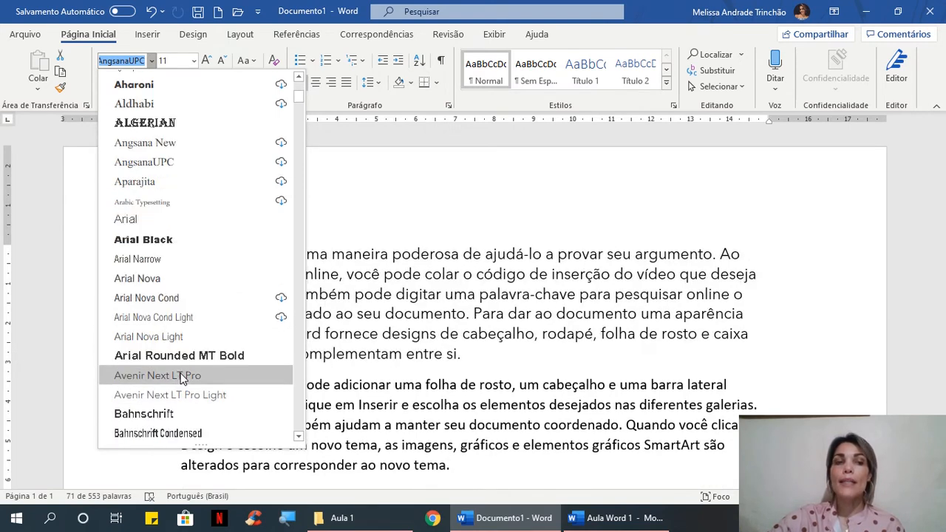
scroll(183, 377, "down", 6)
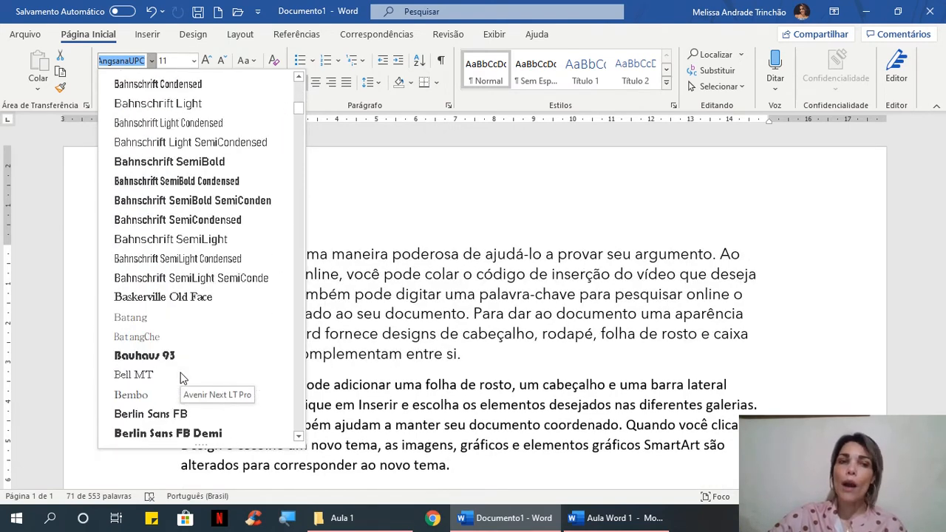
scroll(182, 377, "down", 8)
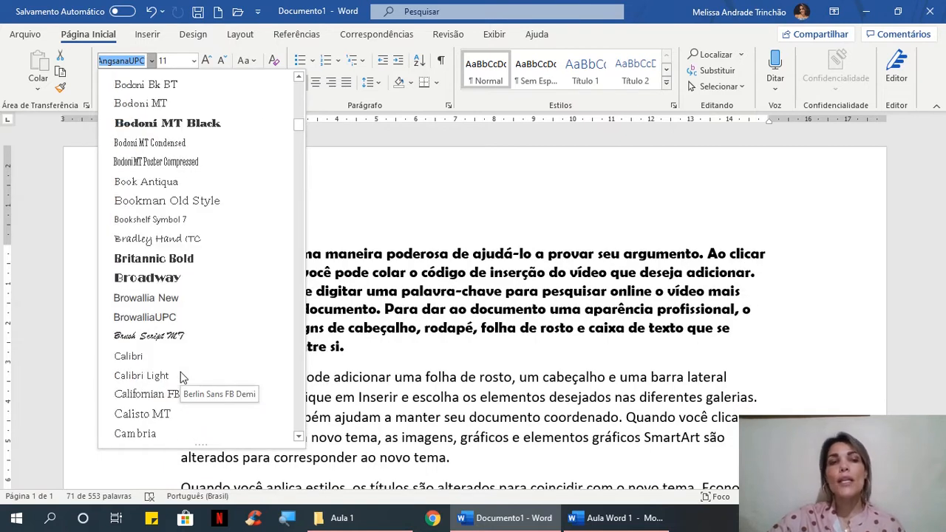
scroll(183, 376, "down", 4)
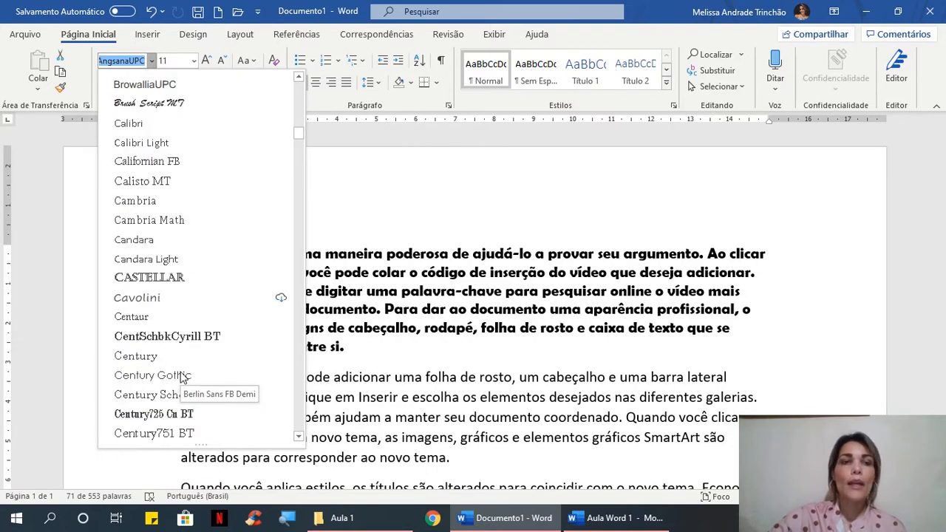
left_click(166, 279)
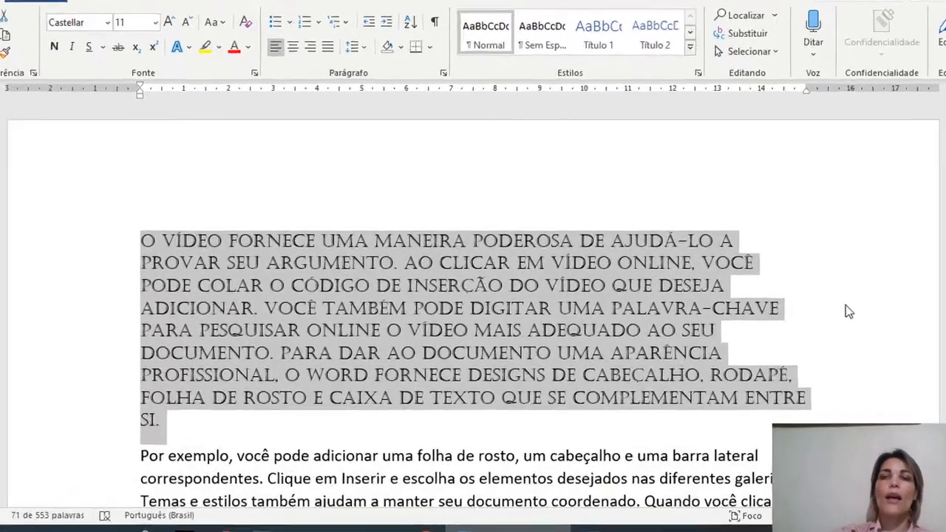
left_click(778, 307)
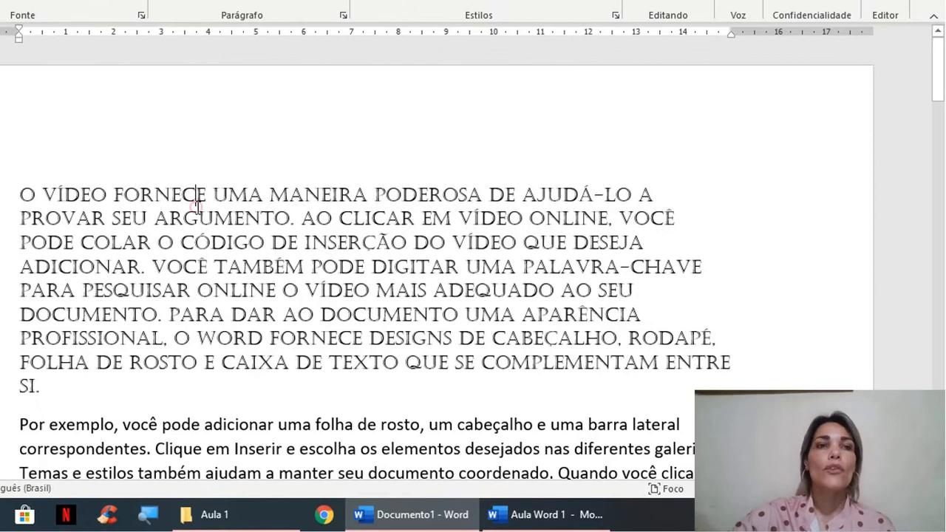
- Place the cursor in the first paragraph and view the available fonts and font sizes without choosing any
left_click(240, 214)
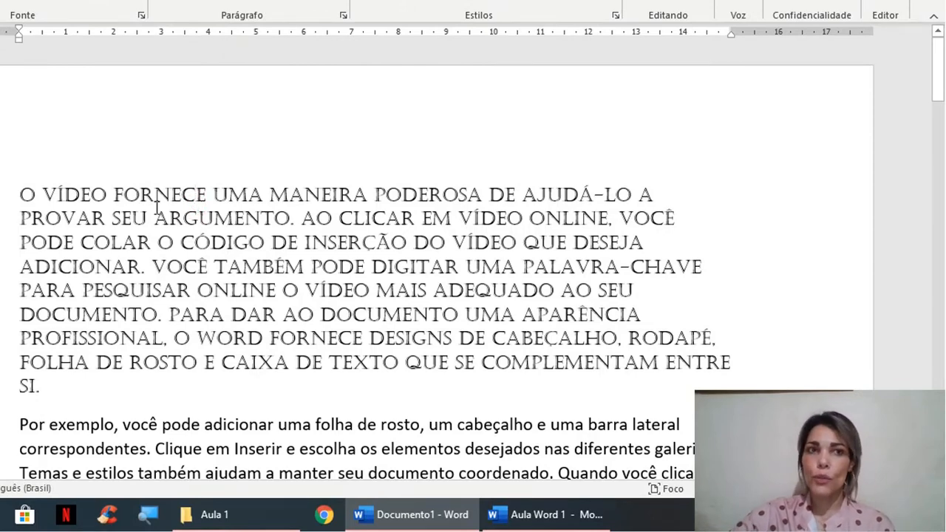
left_click(249, 129)
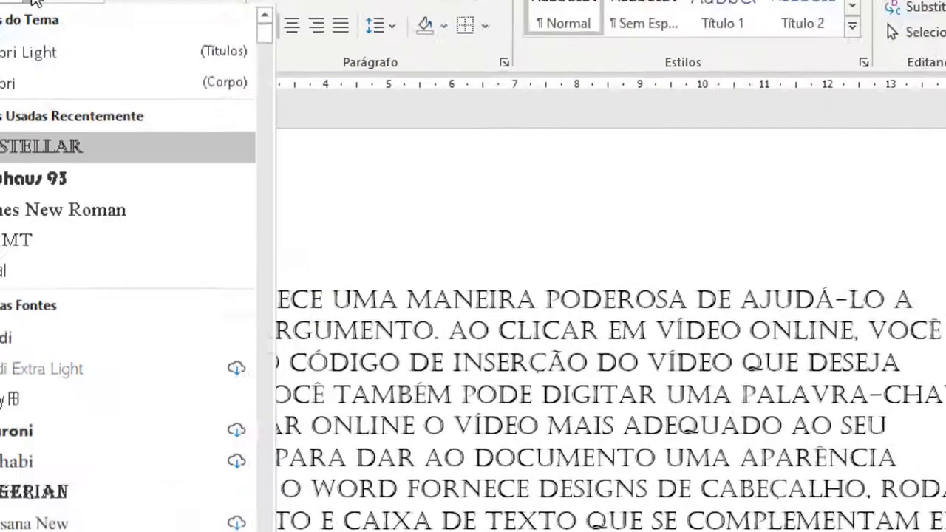
left_click(254, 132)
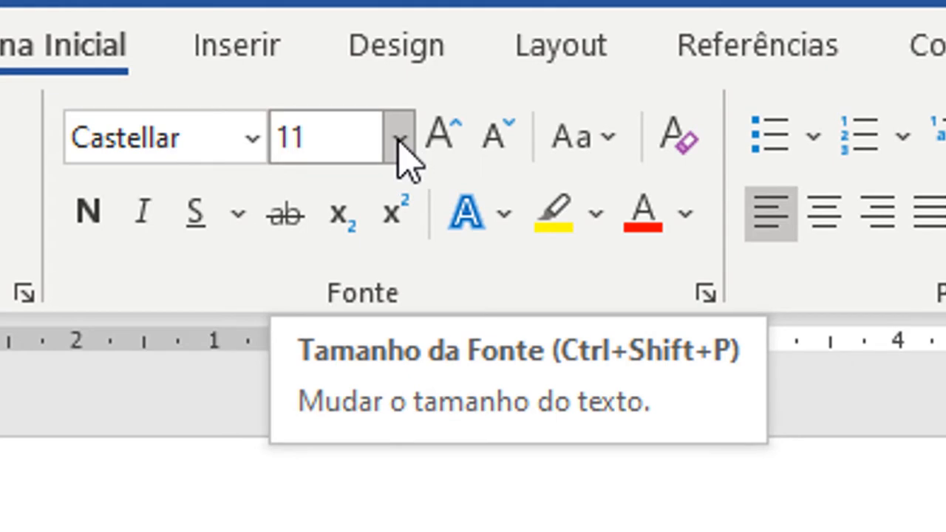
left_click(399, 139)
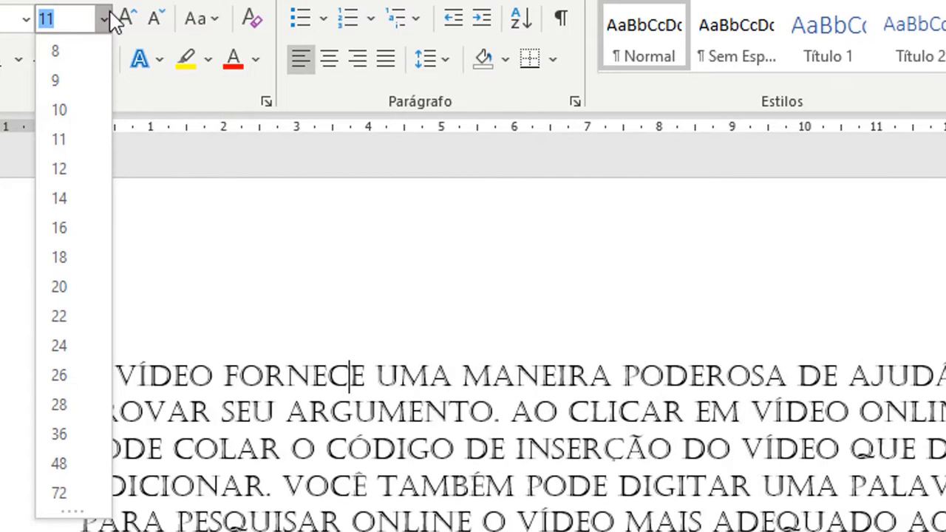
left_click(107, 19)
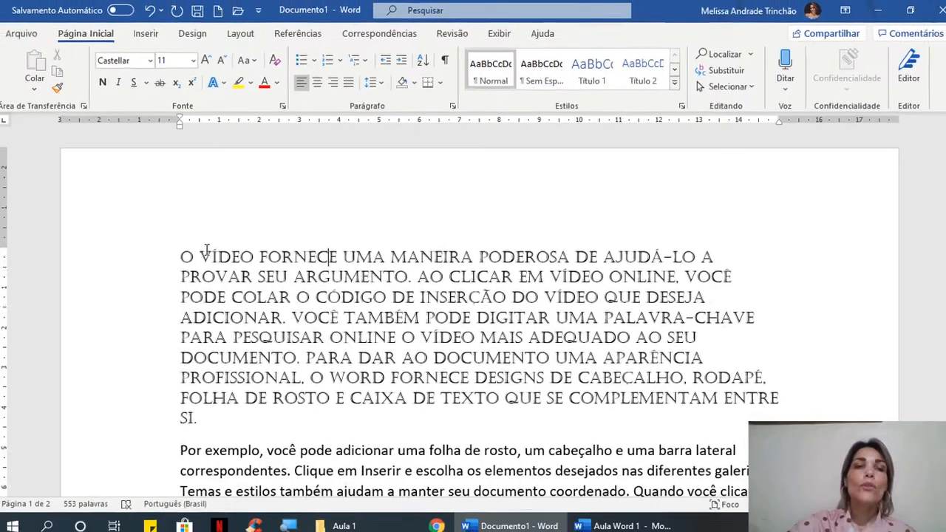
- Select the entire first paragraph and review the font and size choices again without changing either
double_click(207, 250)
triple_click(204, 250)
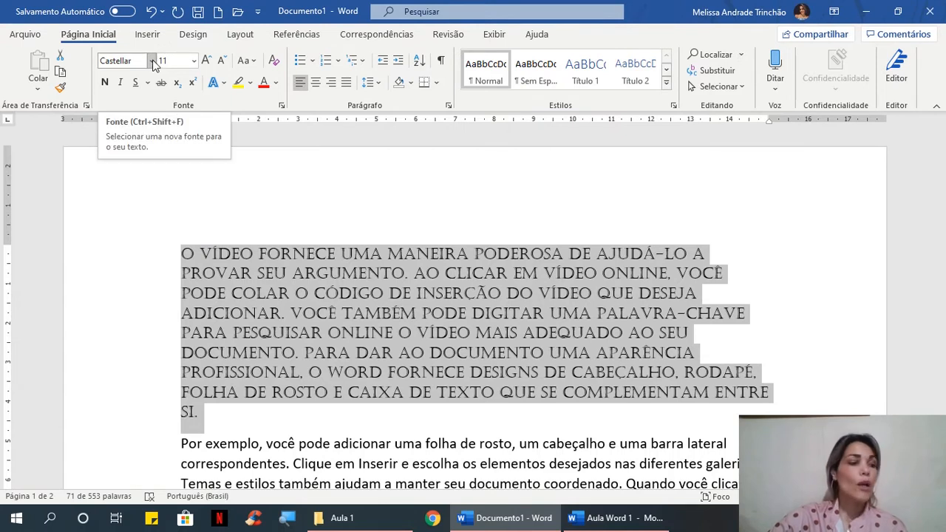
left_click(152, 60)
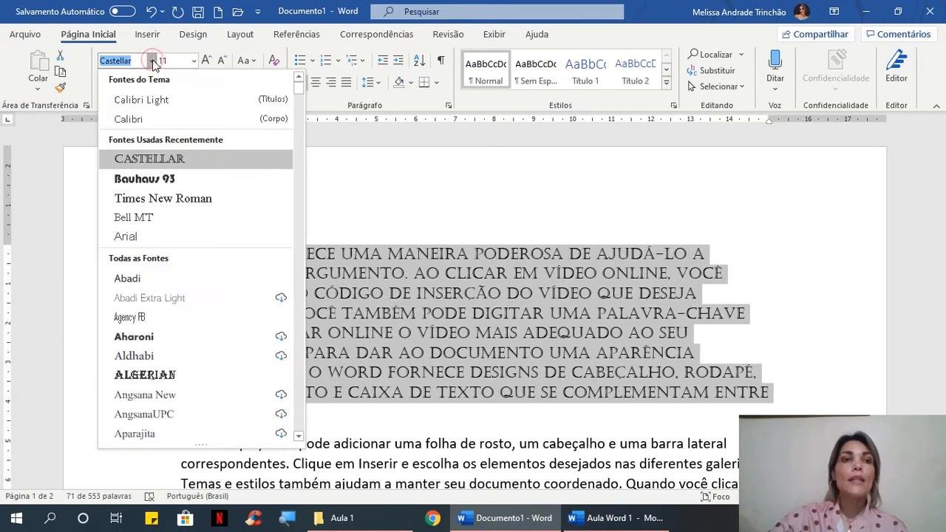
left_click(152, 60)
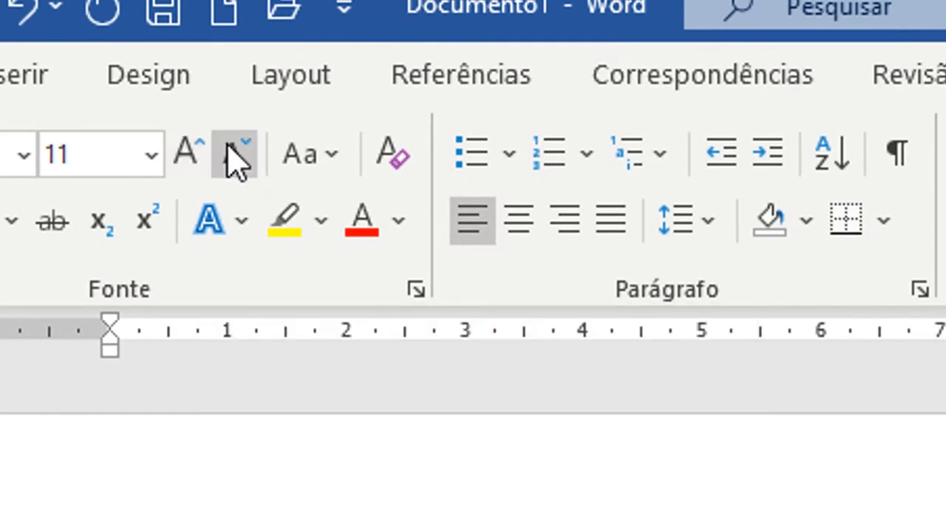
left_click(152, 156)
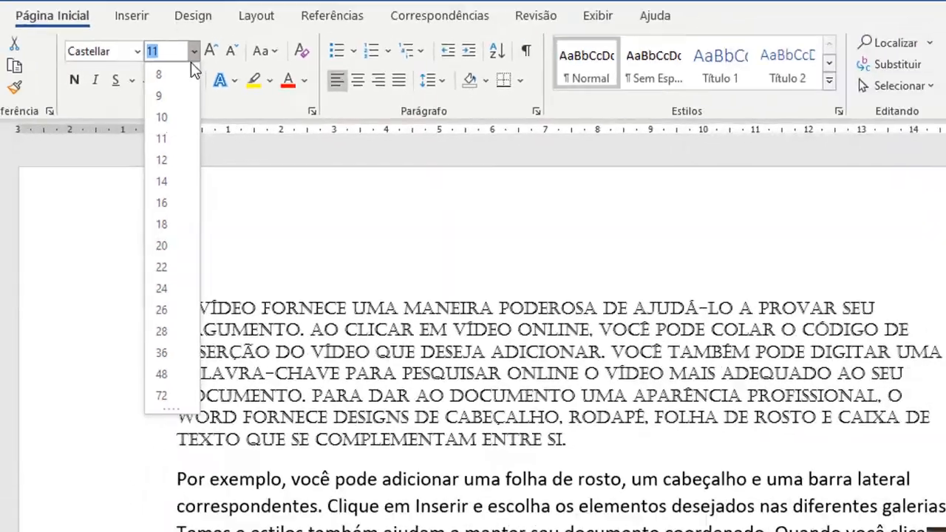
left_click(193, 51)
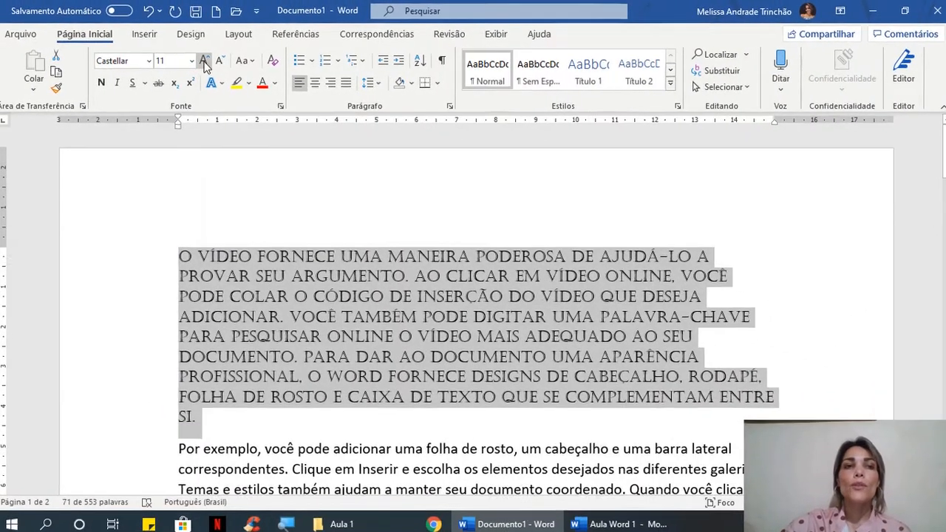
- Increase the selected first paragraph's font size to 14 in steps, and reduce it stepwise to 10
left_click(205, 63)
left_click(205, 64)
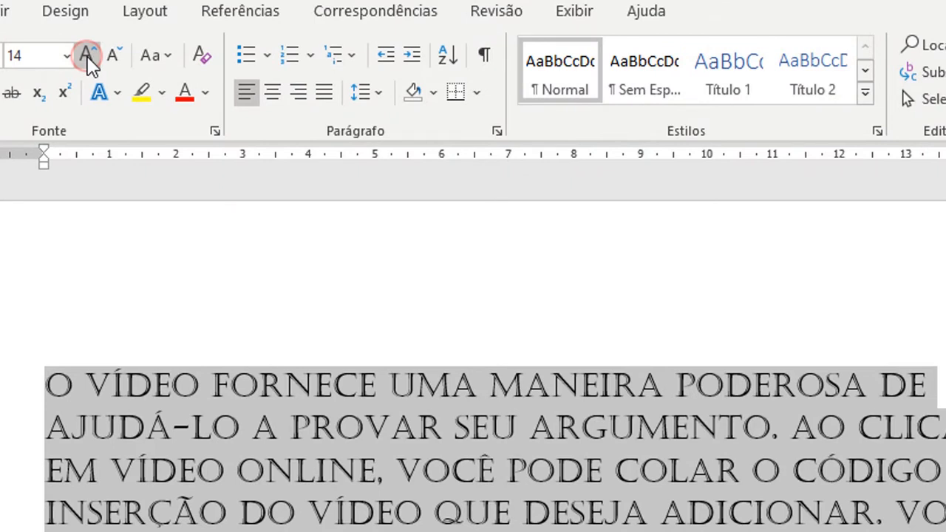
left_click(113, 55)
left_click(112, 54)
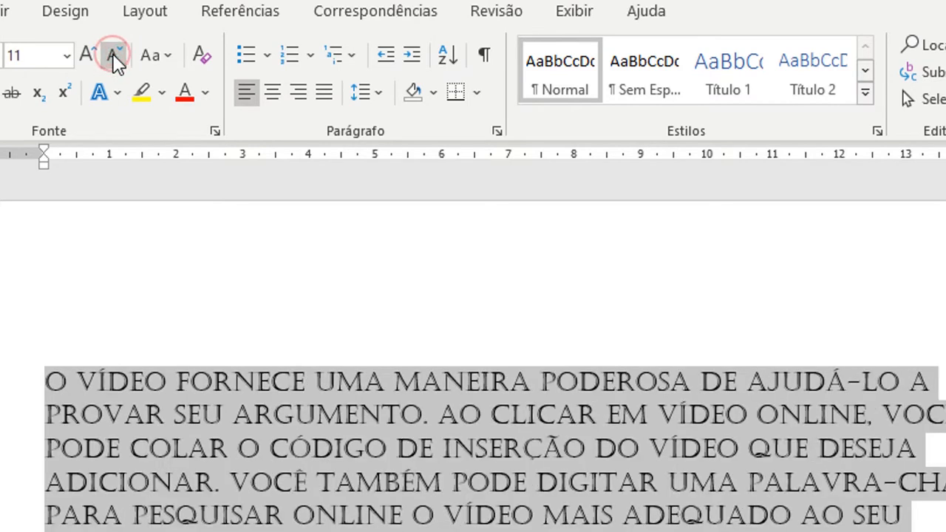
left_click(112, 55)
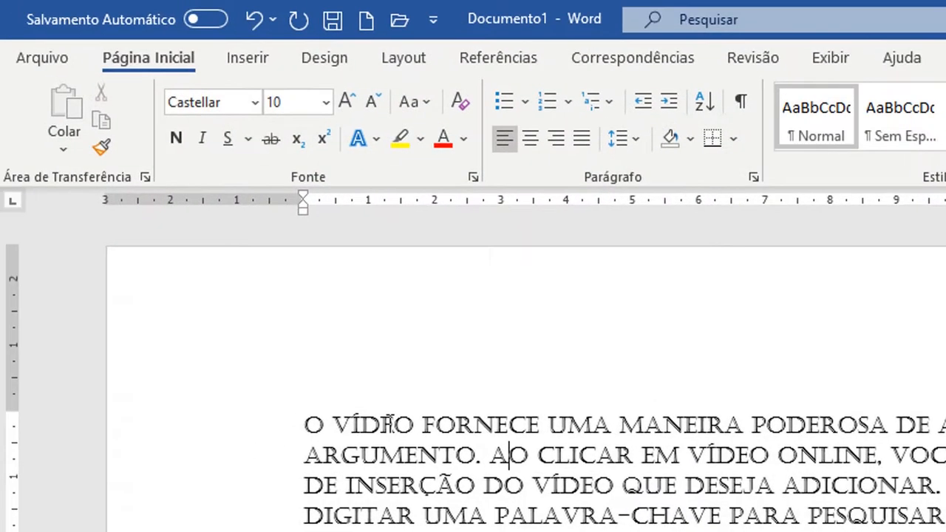
- Make the word "Vídeo" in the first line and the word "você" in the second paragraph bold
triple_click(387, 423)
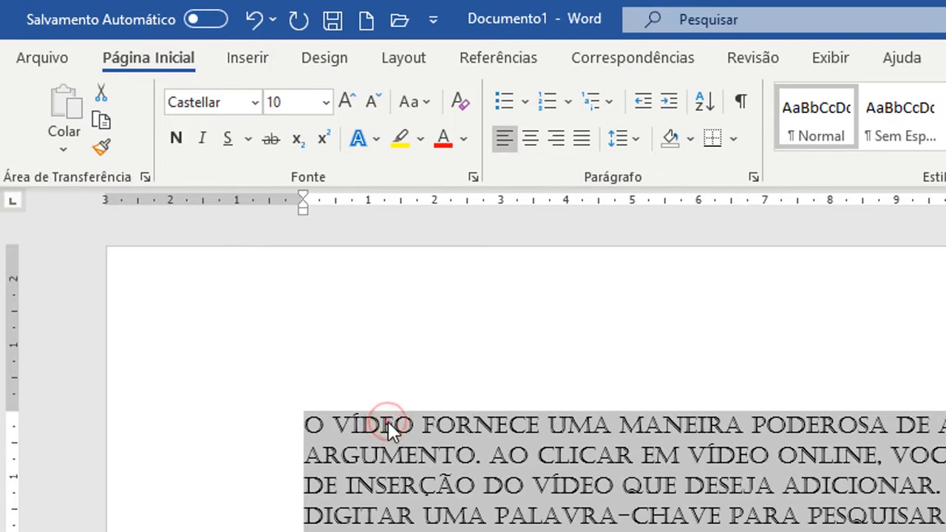
double_click(388, 423)
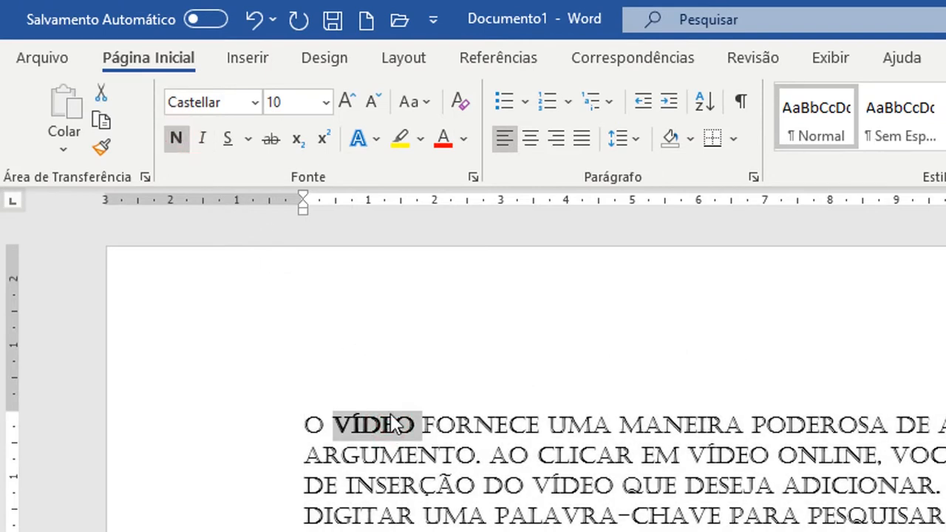
left_click(432, 428)
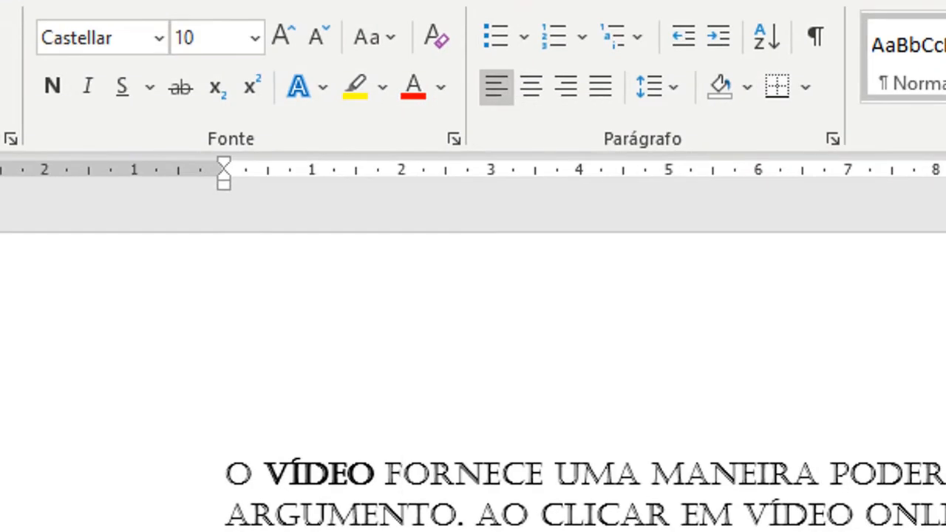
double_click(302, 454)
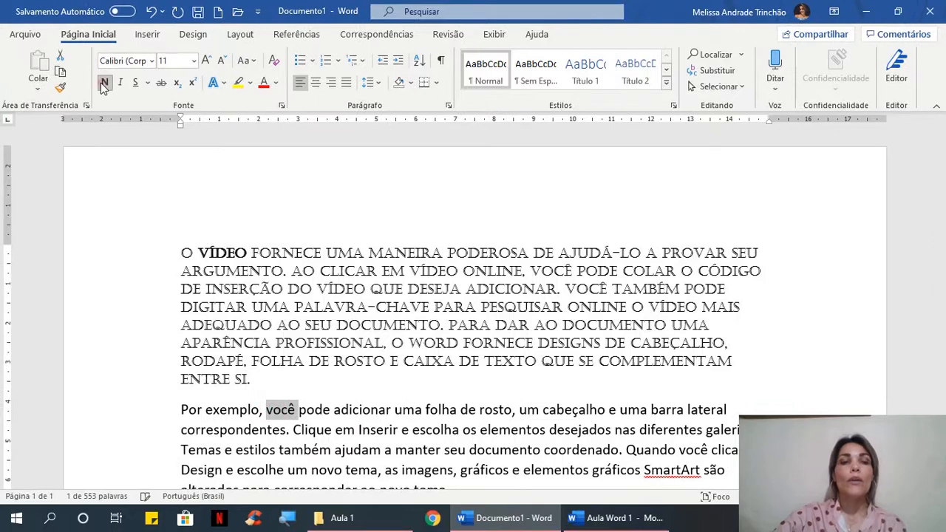
left_click(103, 85)
left_click(388, 393)
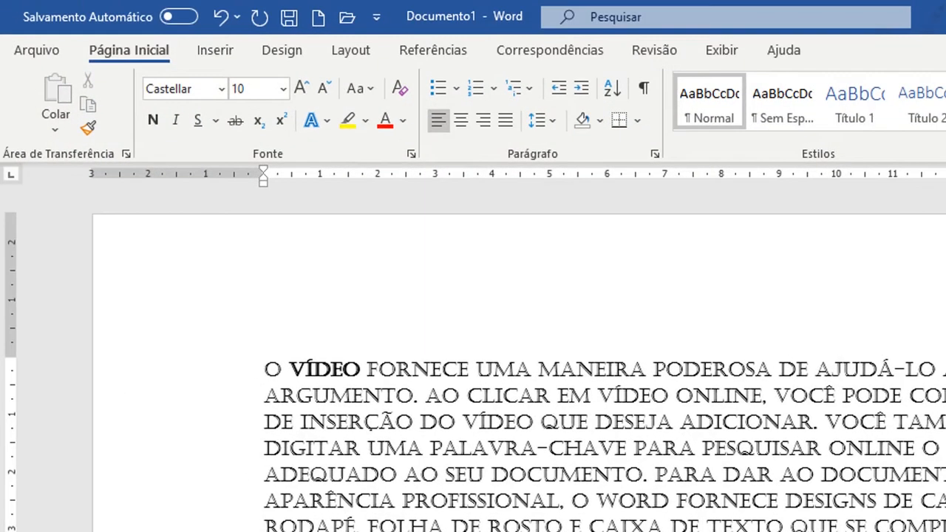
- Italicize the word "adicionar" in the second paragraph and the word "maneira" in the first line
double_click(377, 414)
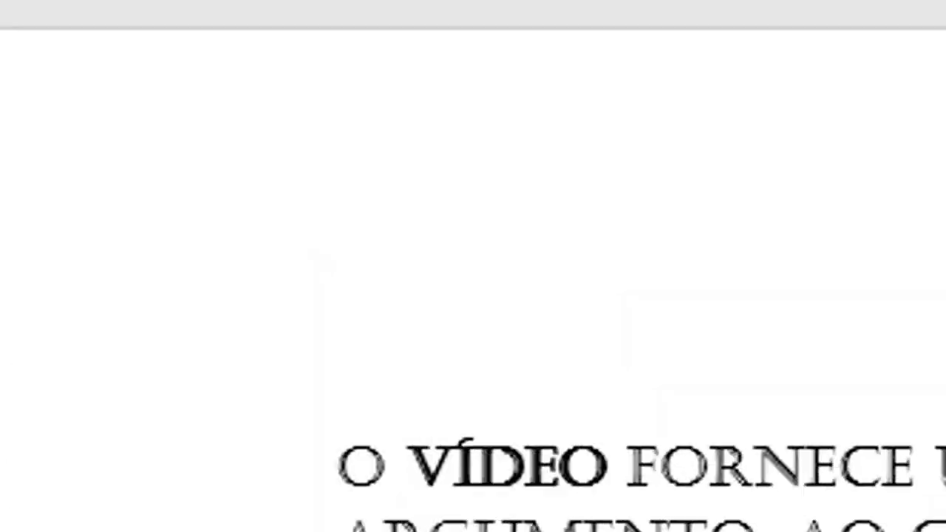
left_click(443, 281)
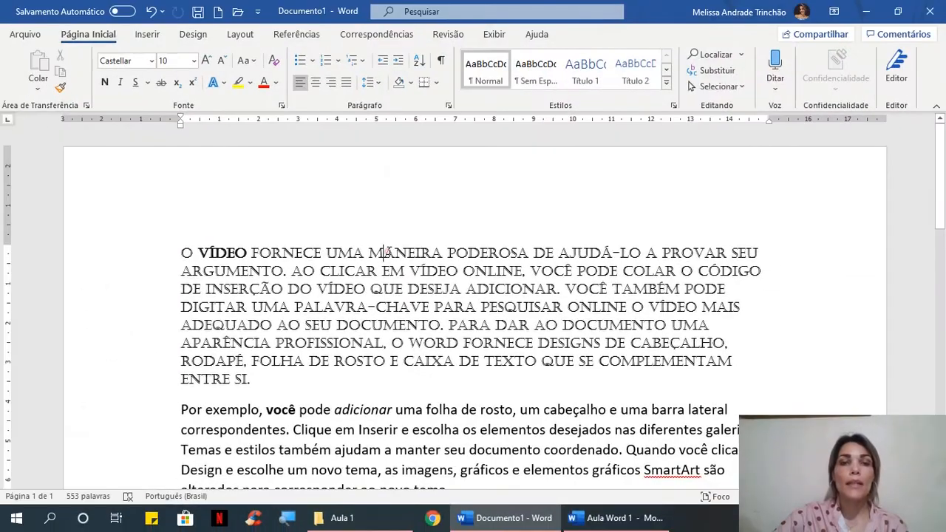
double_click(384, 253)
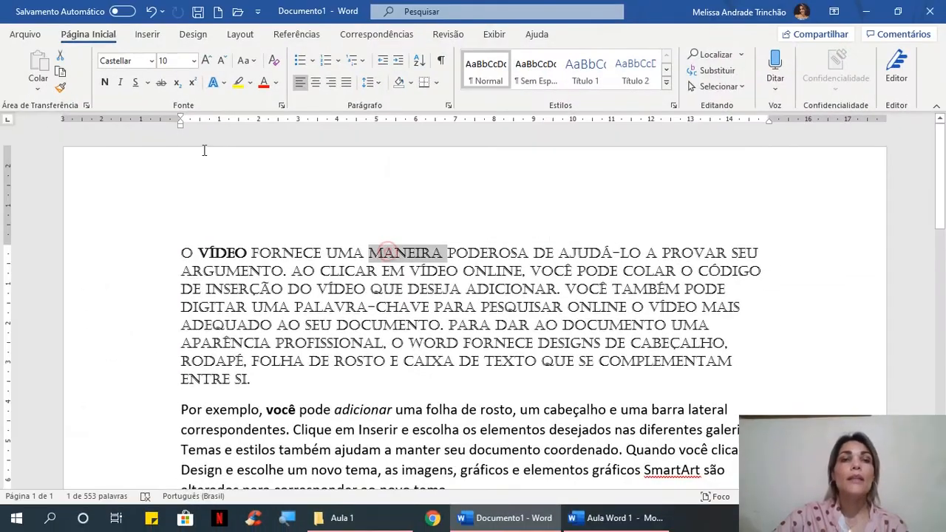
left_click(119, 82)
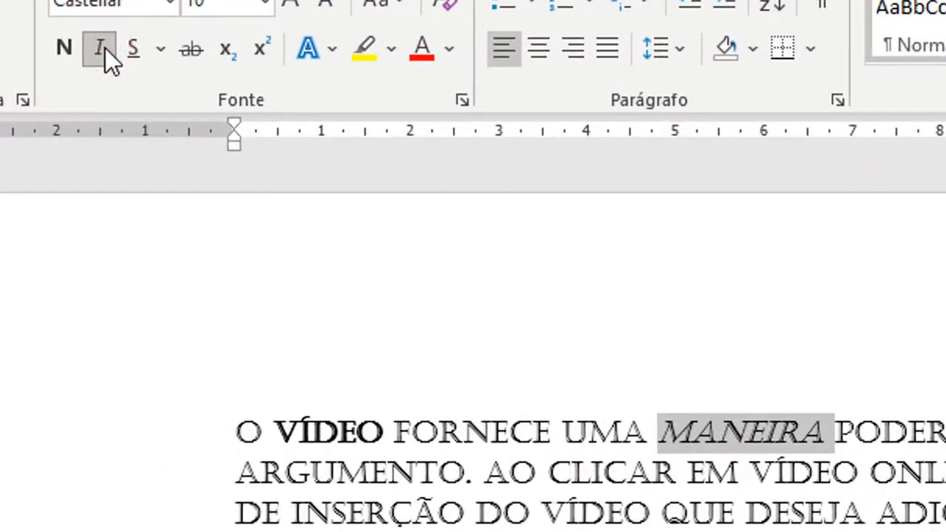
left_click(650, 513)
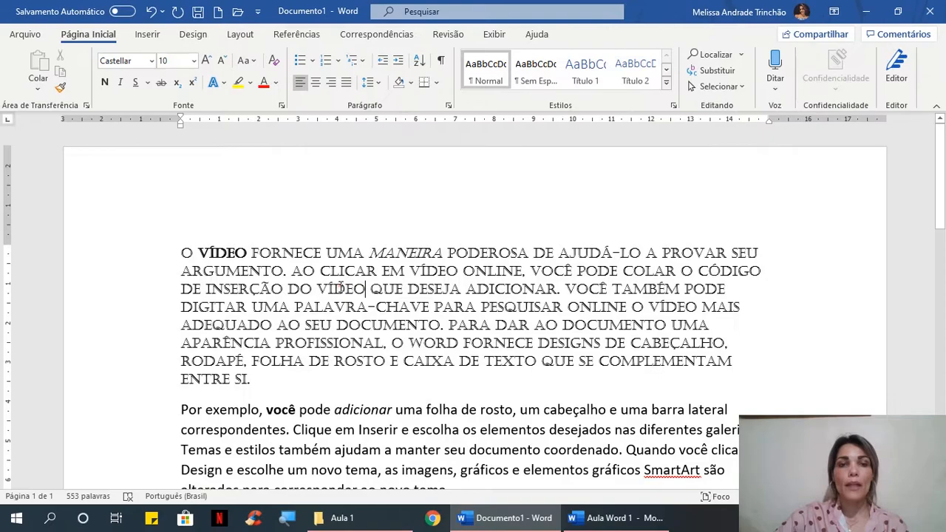
- Select "Vídeo" in the first paragraph's third line, then read the Minibarra de Ferramentas section and its deactivation instructions in Aula Word 1
double_click(595, 512)
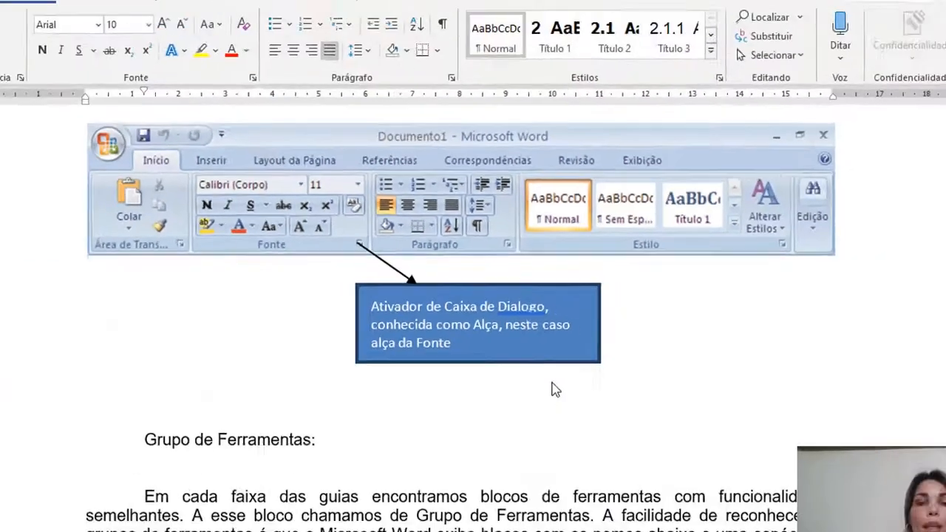
scroll(535, 367, "down", 10)
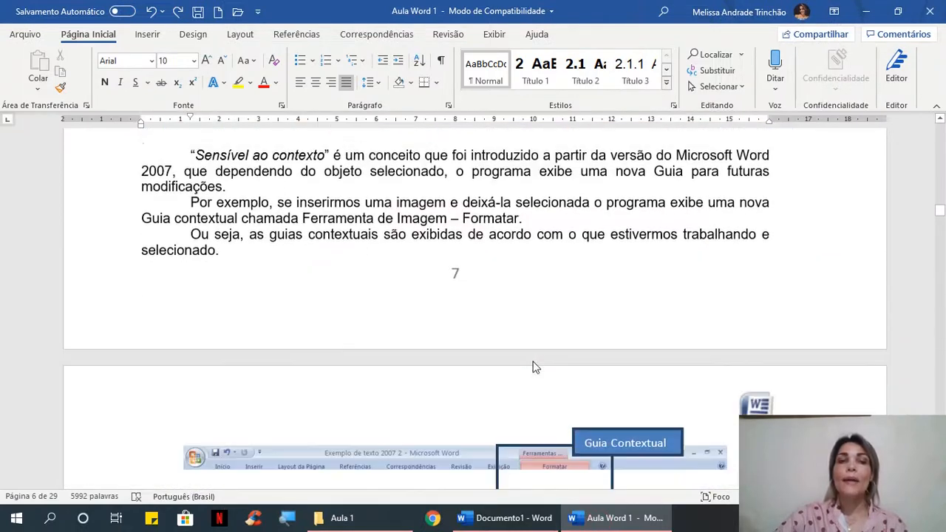
scroll(535, 367, "down", 10)
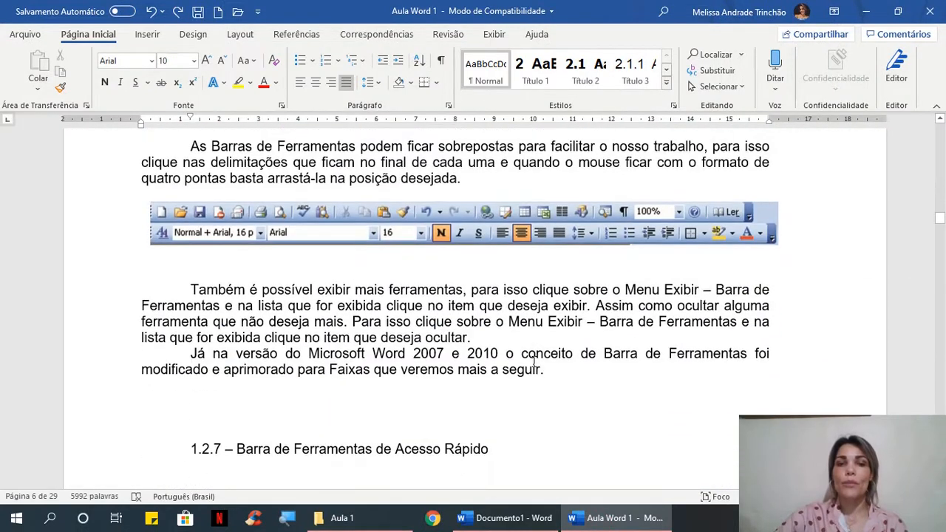
scroll(533, 360, "down", 10)
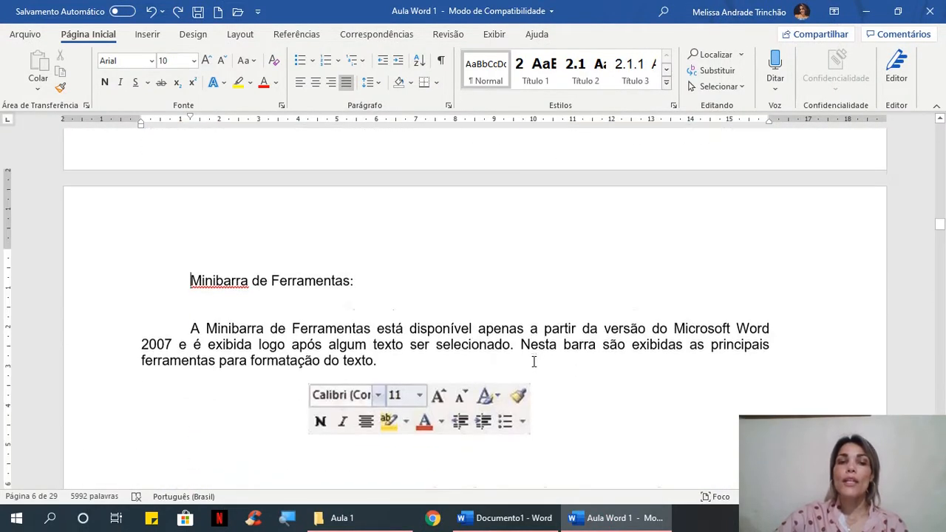
scroll(533, 361, "down", 4)
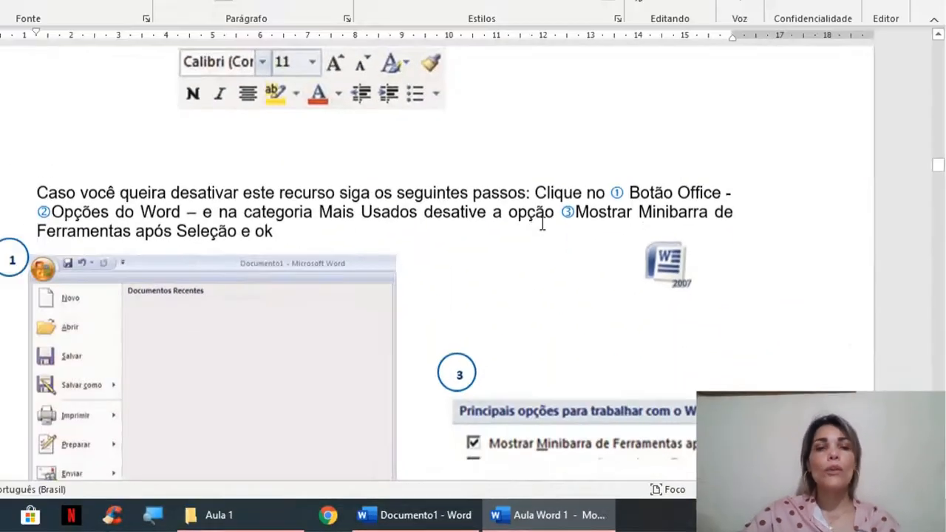
scroll(610, 275, "down", 1)
scroll(610, 275, "down", 1)
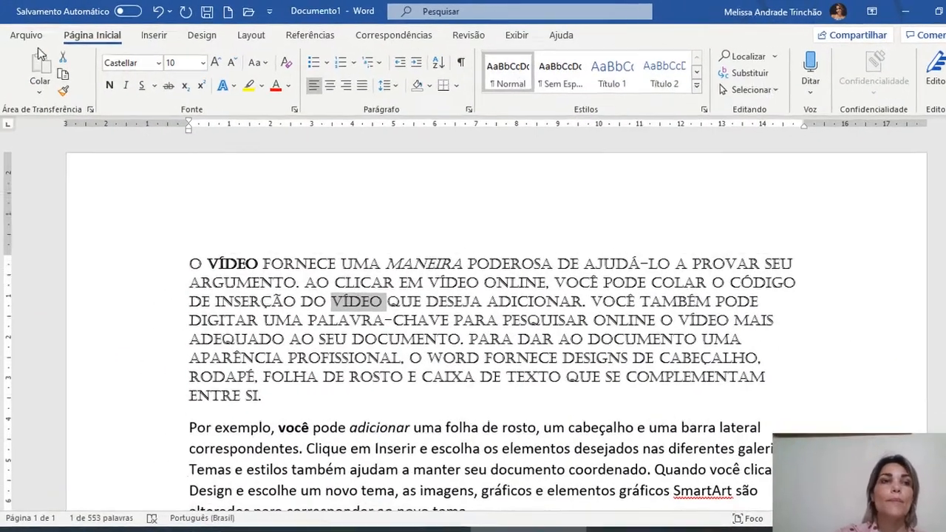
- Open the Word options from Documento1, review the General settings including the mini toolbar option, and close the dialog without changes
left_click(30, 36)
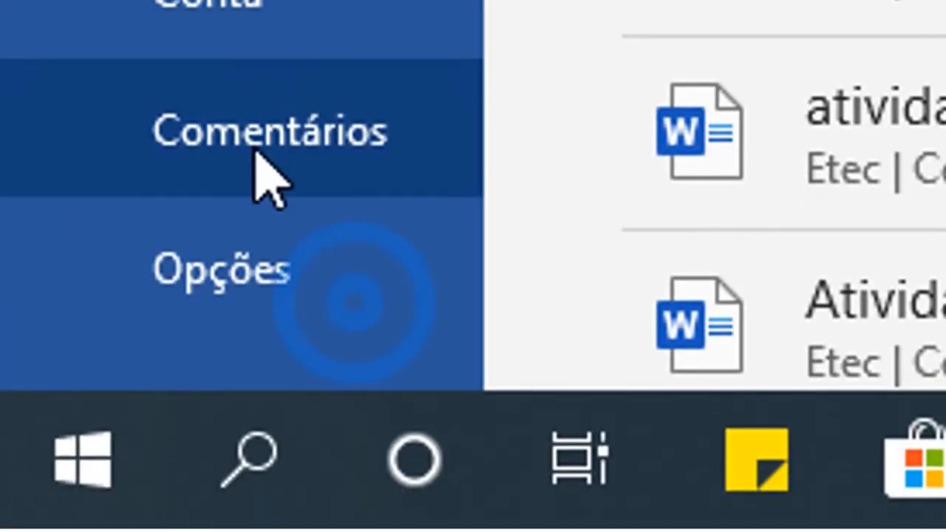
left_click(266, 305)
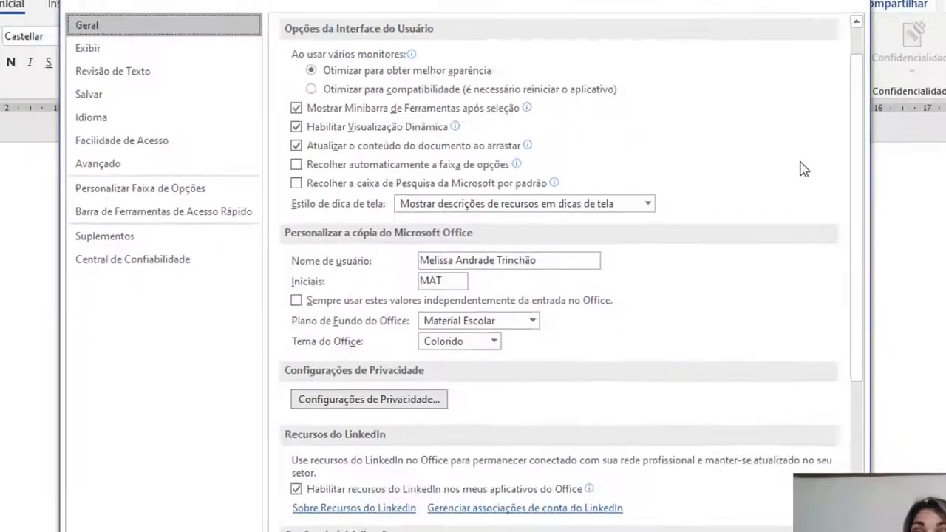
scroll(741, 158, "down", 3)
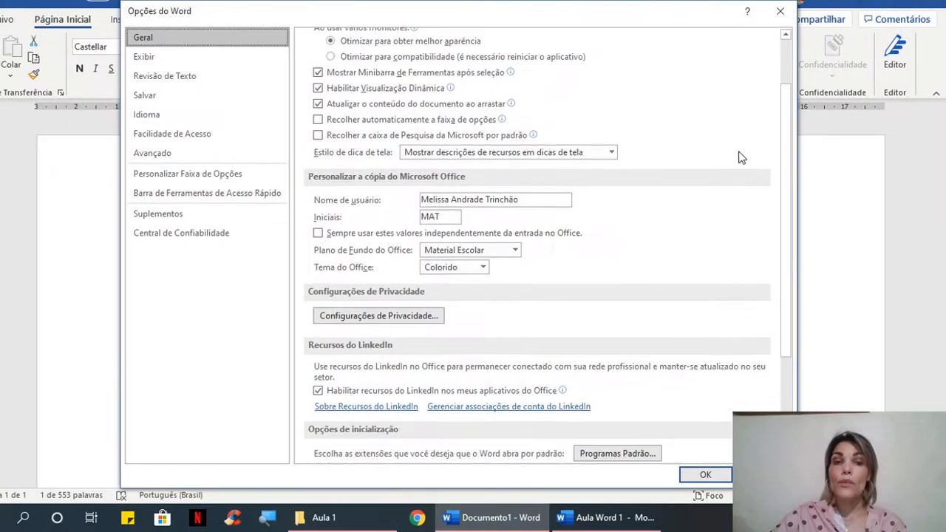
scroll(741, 157, "down", 3)
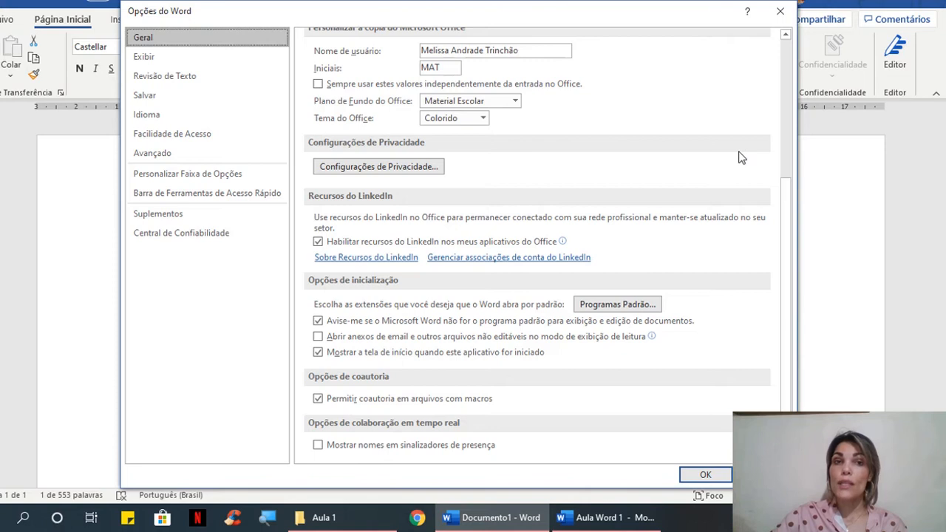
left_click(606, 517)
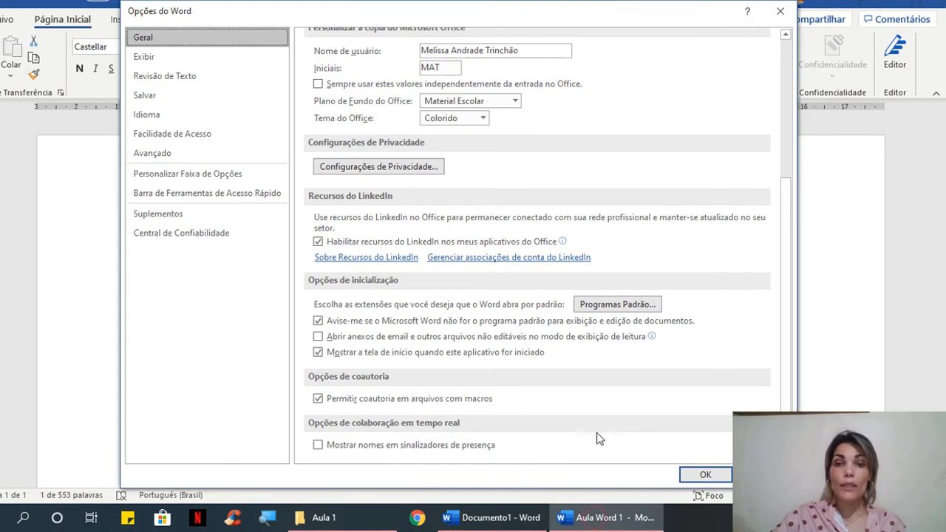
left_click(705, 476)
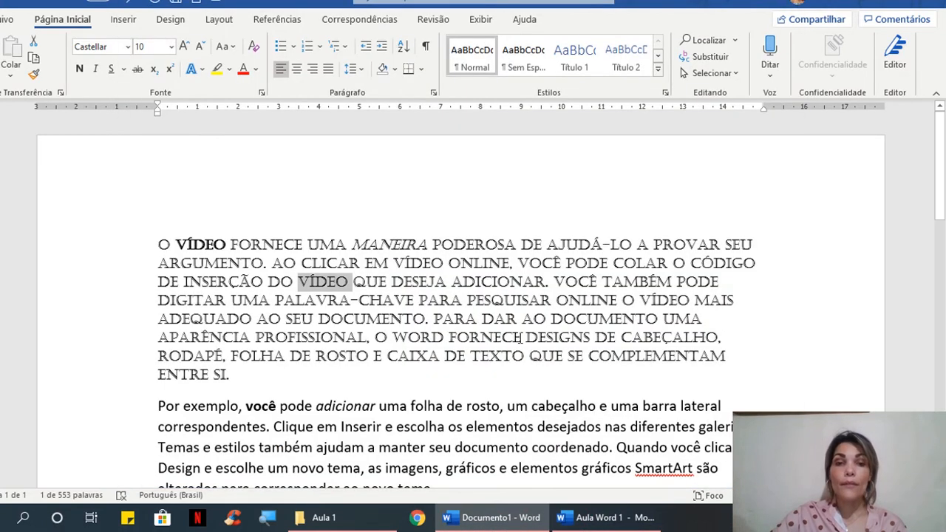
- Check the mini toolbar deactivation steps in Aula Word 1, then review the General and Exibir categories in the Word options from Documento1
scroll(519, 337, "down", 7)
left_click(606, 518)
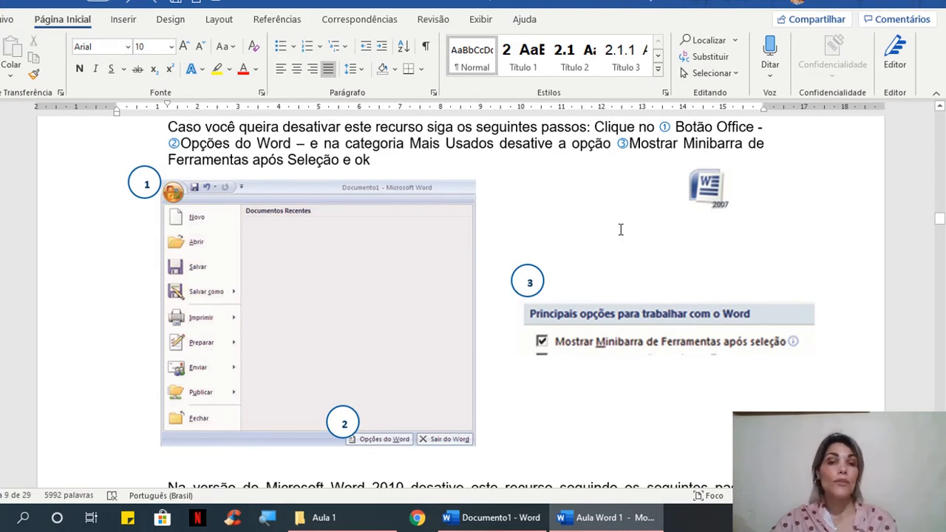
left_click(491, 517)
left_click(7, 21)
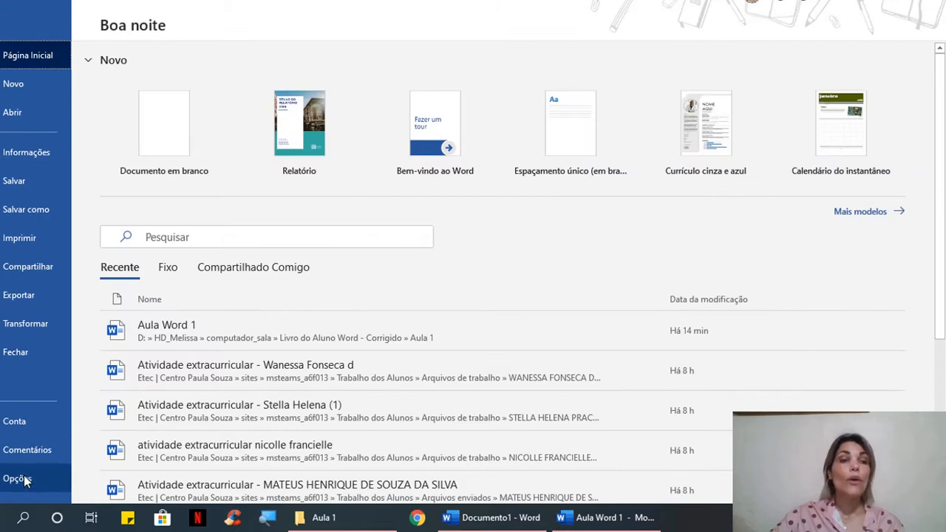
left_click(22, 478)
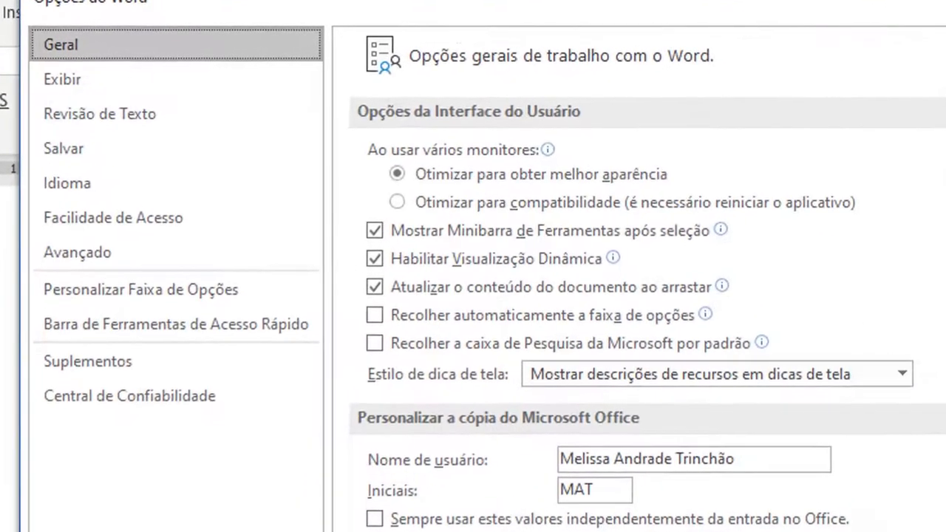
left_click(134, 86)
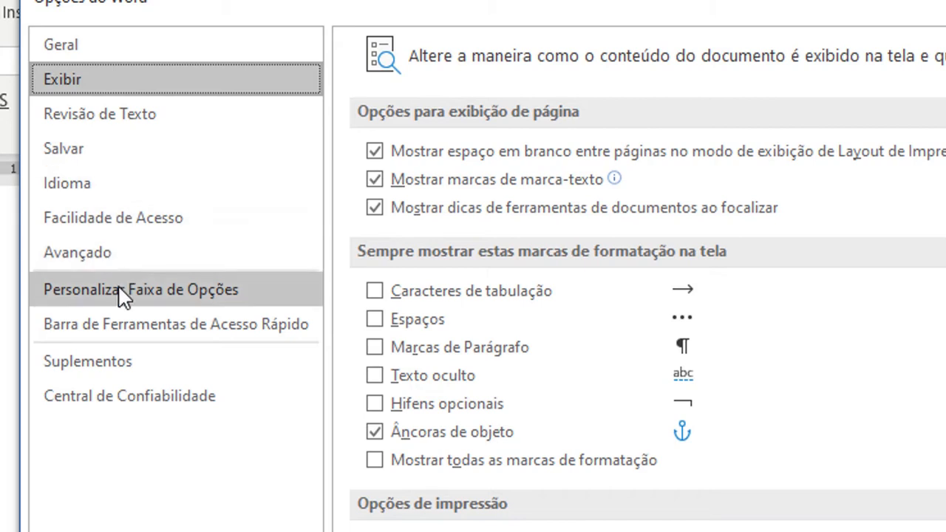
left_click(128, 338)
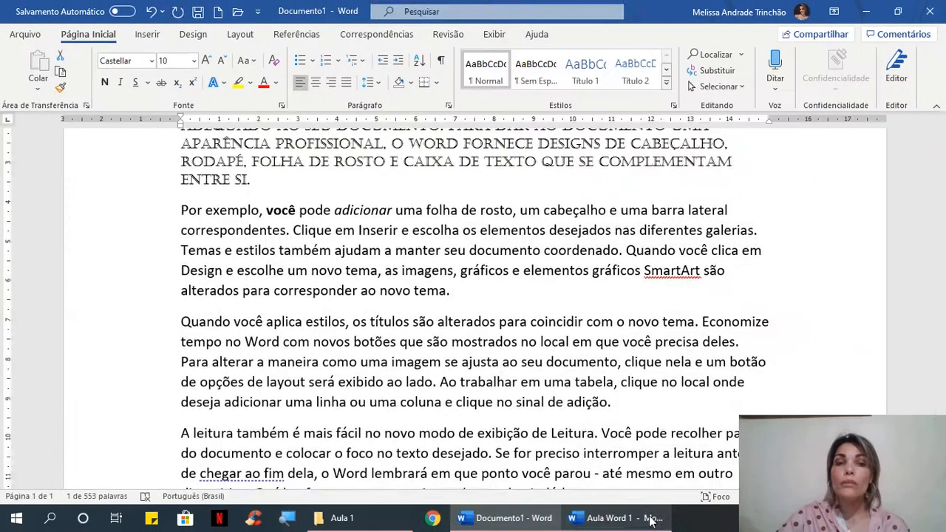
- Read the Word 2010 instructions for deactivating the Minibarra de Ferramentas in Aula Word 1
left_click(651, 519)
scroll(507, 320, "down", 3)
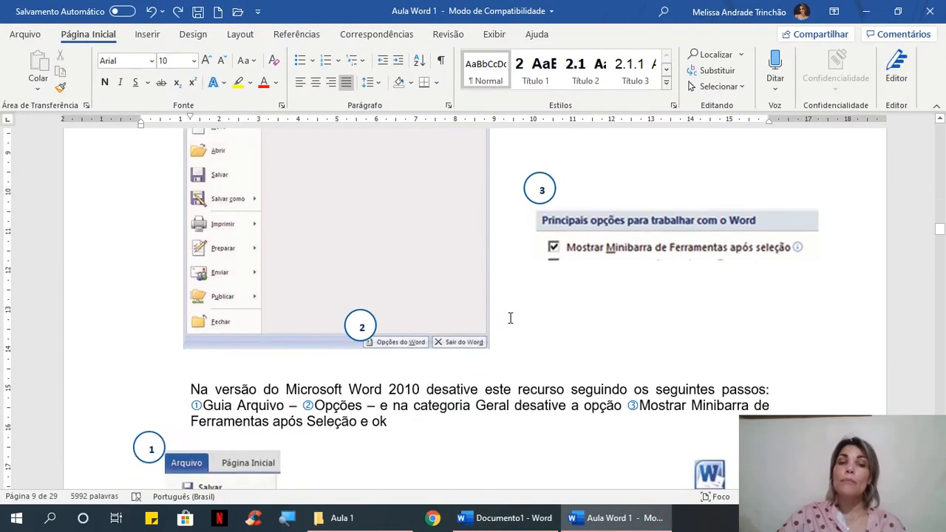
scroll(510, 318, "down", 1)
scroll(510, 318, "down", 1)
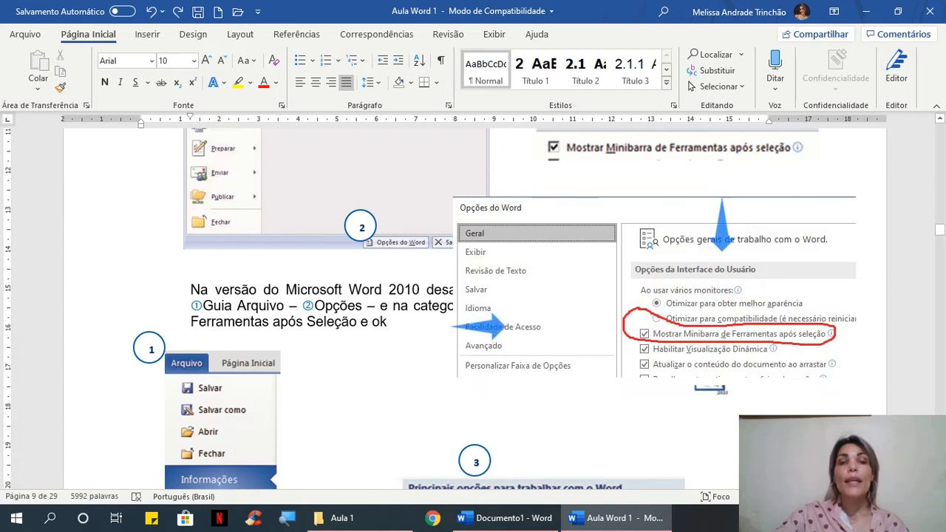
scroll(510, 318, "down", 4)
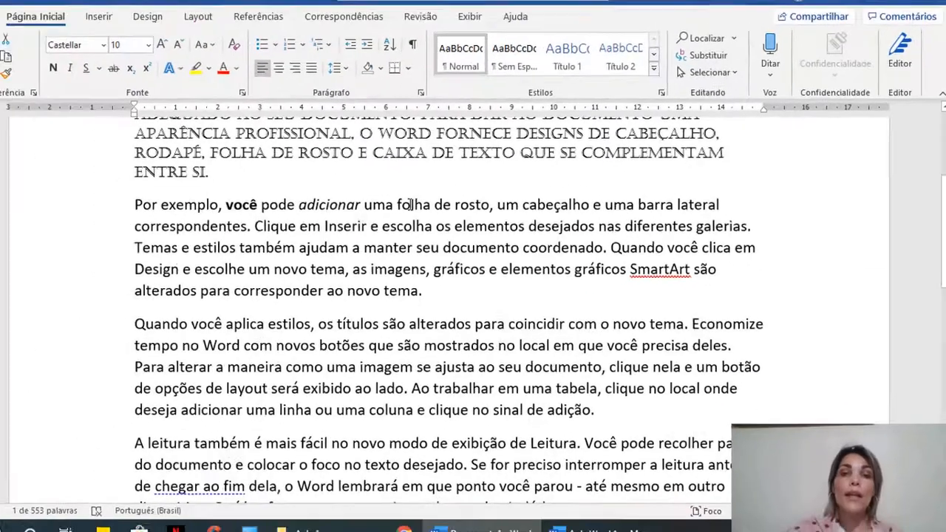
- In Documento1, select the second paragraph, then check the formatting of "Vídeo", "maneira" and "adicionar" word by word
triple_click(438, 209)
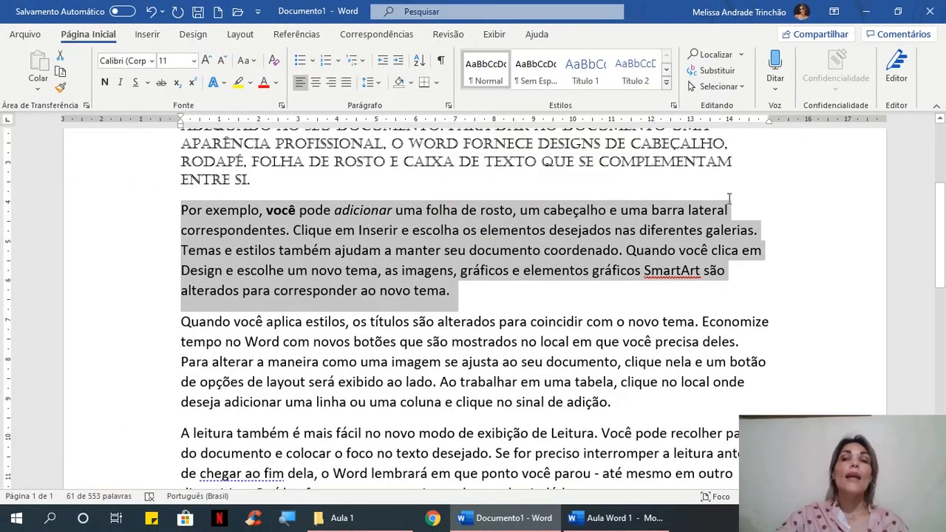
left_click(751, 189)
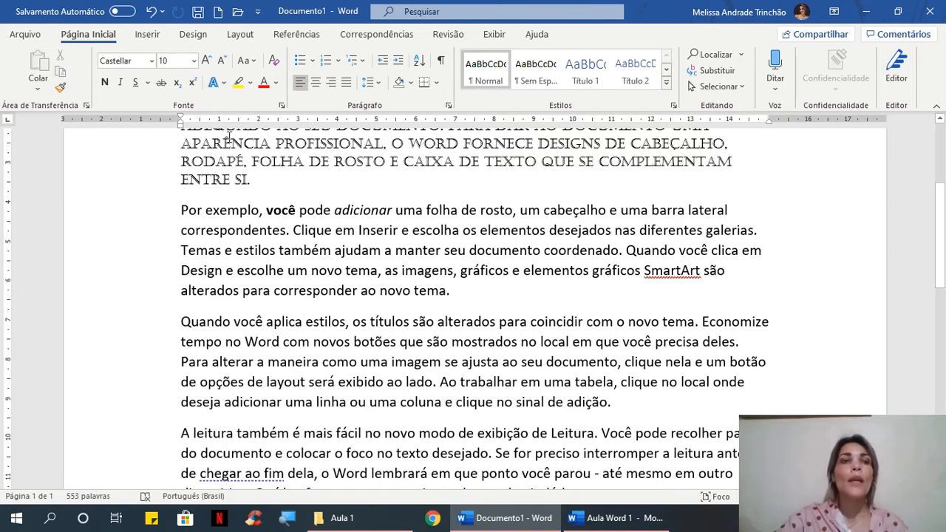
scroll(332, 235, "up", 3)
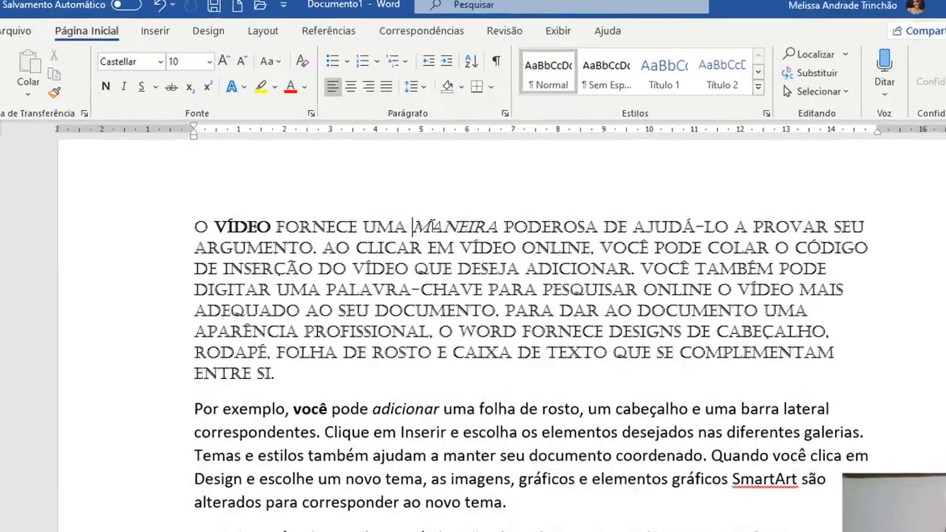
double_click(378, 204)
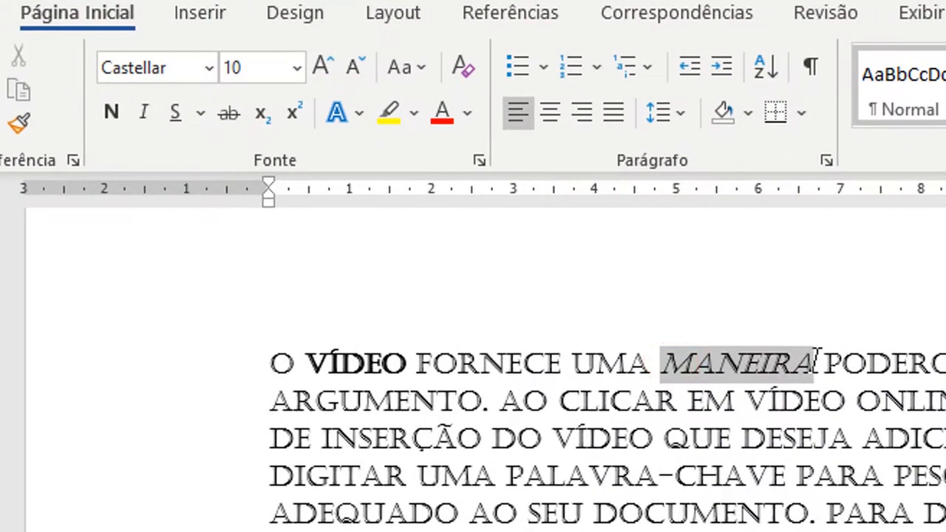
left_click(362, 367)
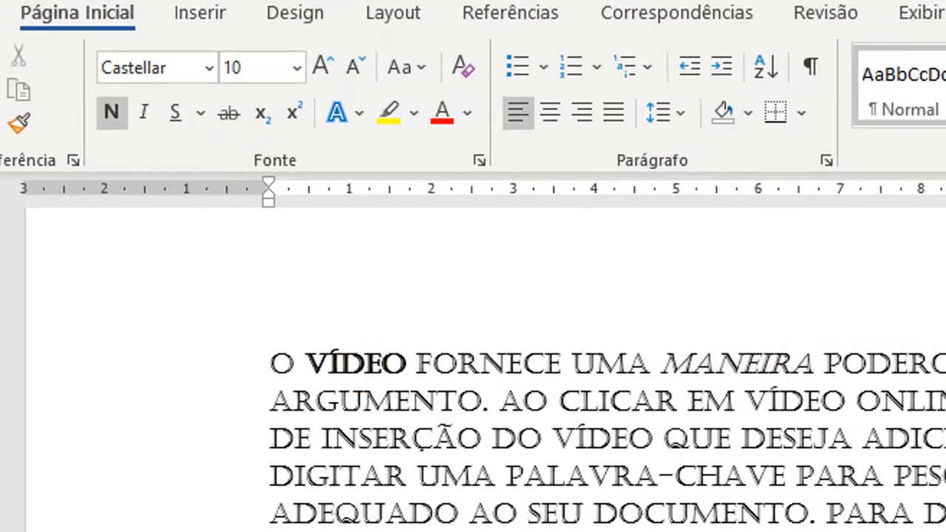
double_click(473, 526)
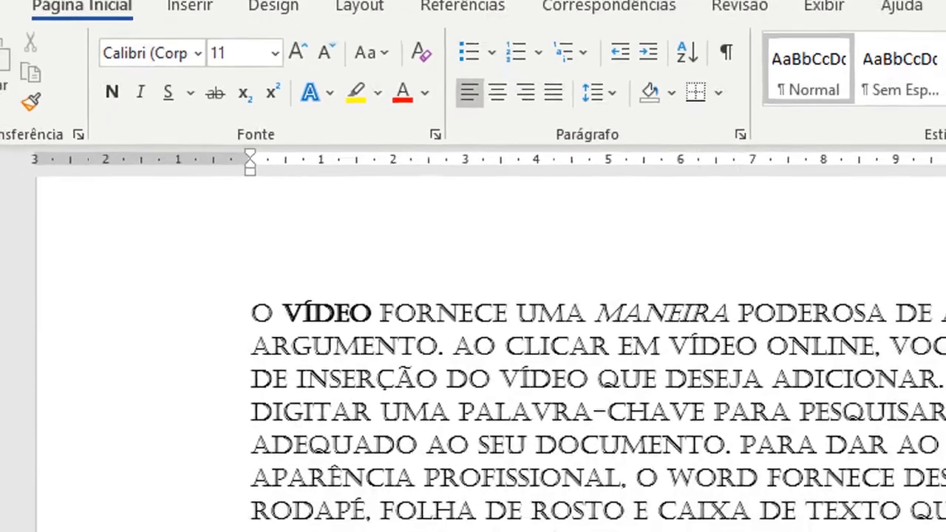
double_click(451, 414)
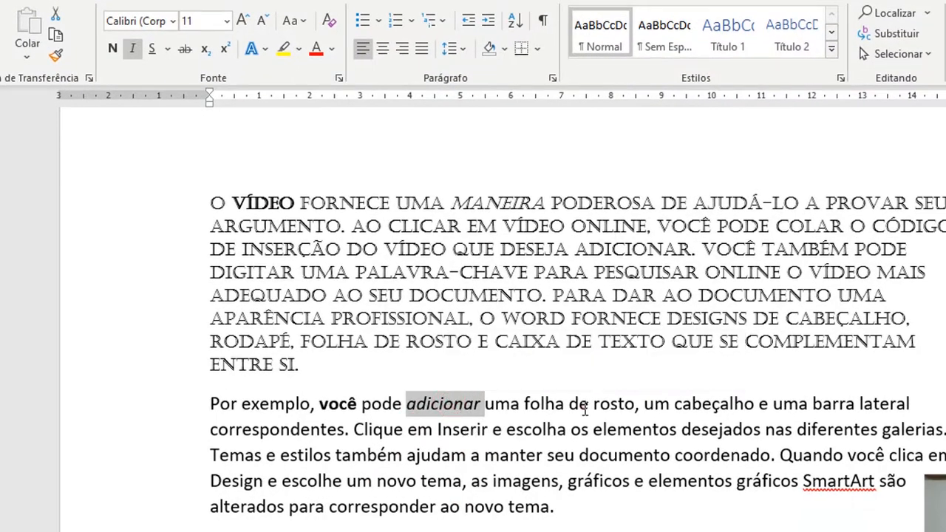
left_click(580, 405)
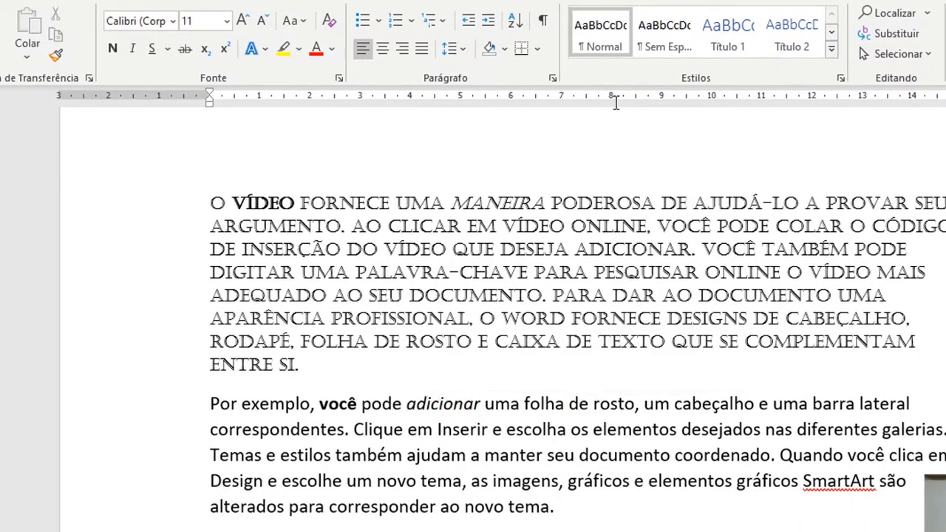
- Select "cabeçalho" in the second paragraph and preview the underline styles, including Espesso, without applying one
left_click(152, 48)
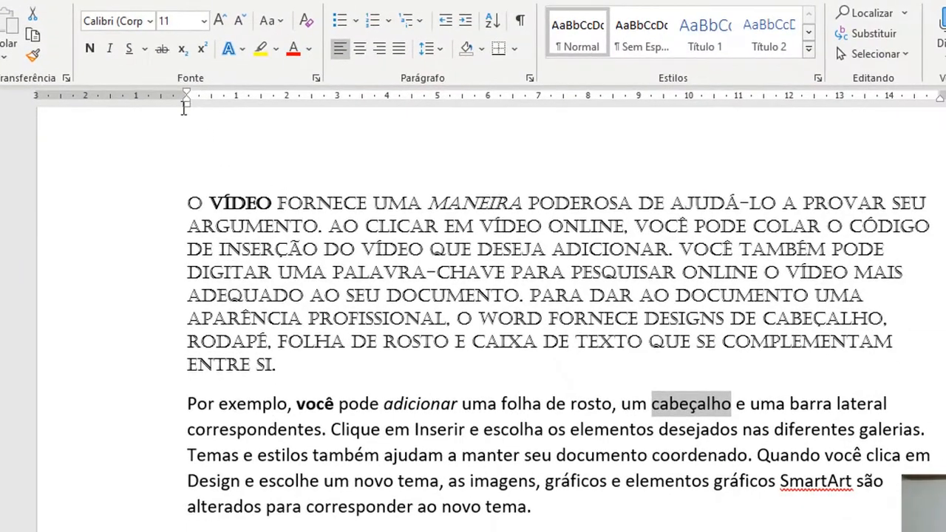
left_click(144, 48)
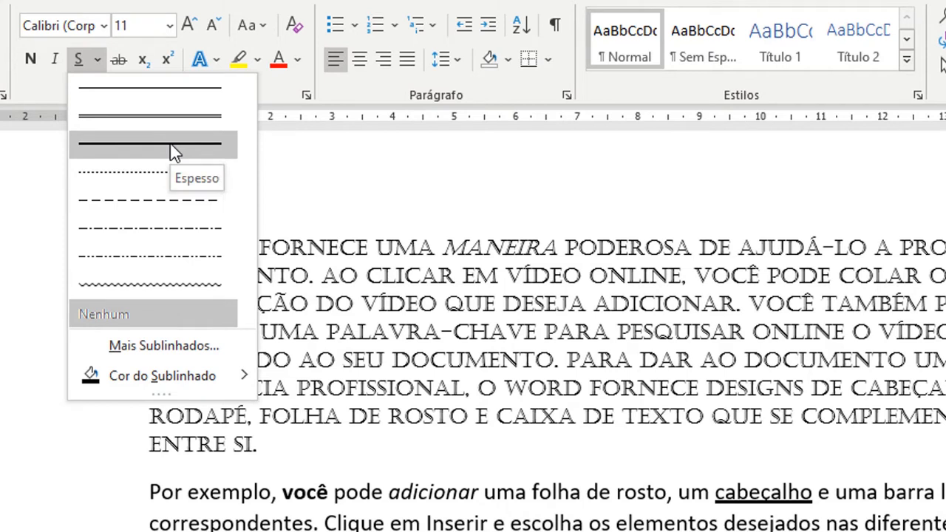
left_click(566, 460)
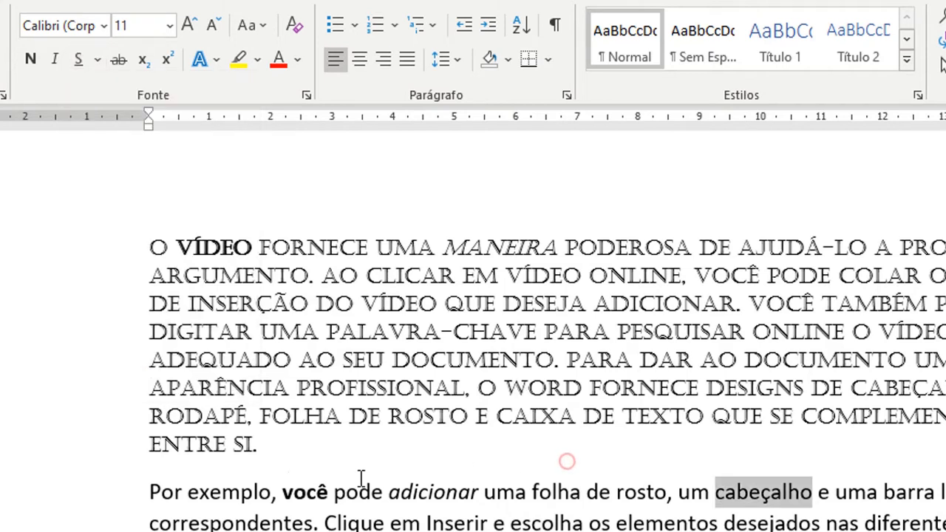
- Change the font colour of the whole second paragraph to red
triple_click(170, 494)
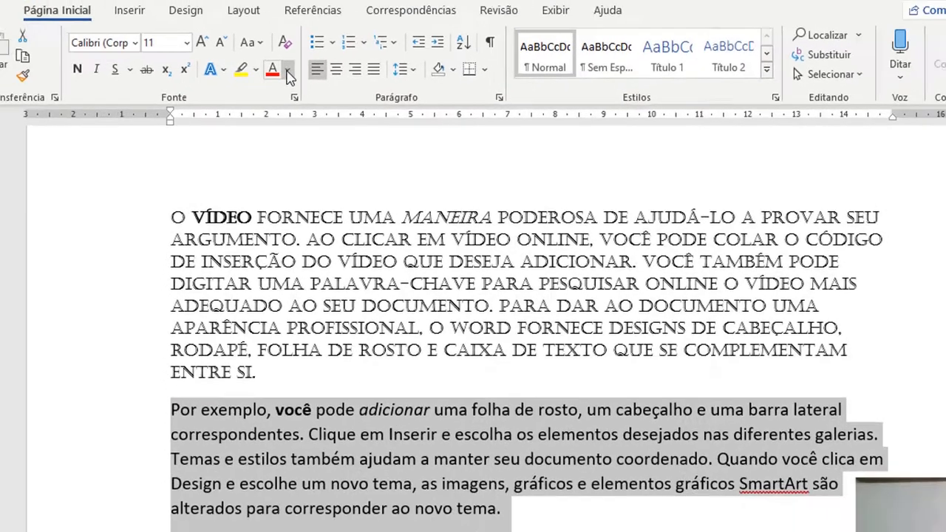
left_click(272, 71)
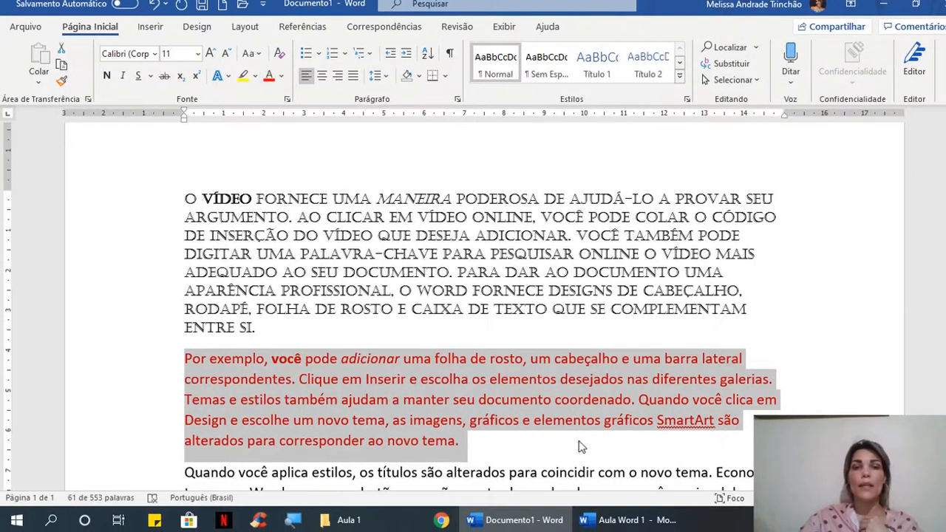
left_click(645, 512)
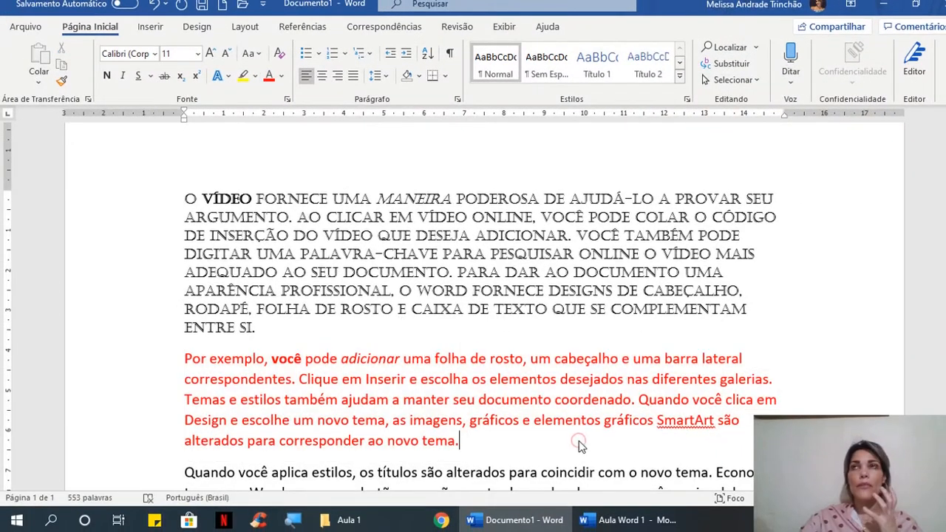
- Underline the word "cabeçalho" in the second paragraph with a thick light blue line and deselect it
triple_click(580, 361)
left_click(580, 361)
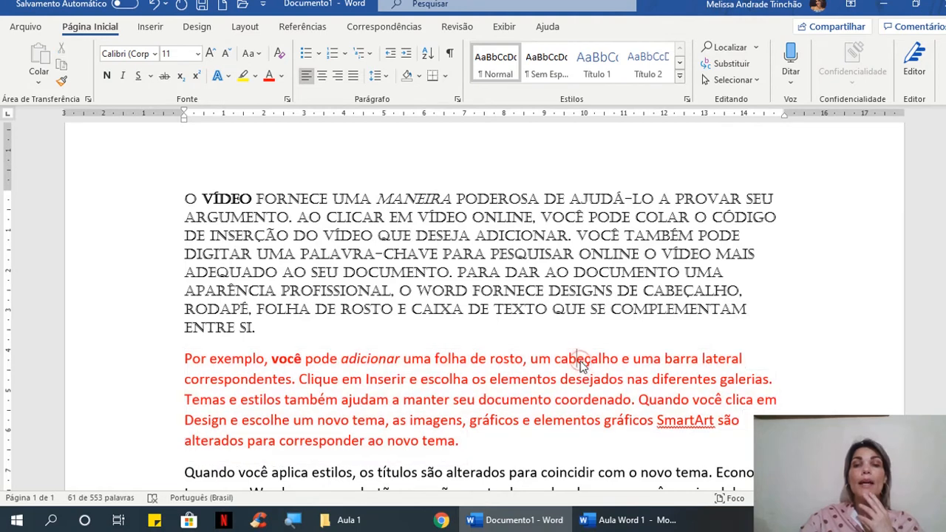
double_click(587, 360)
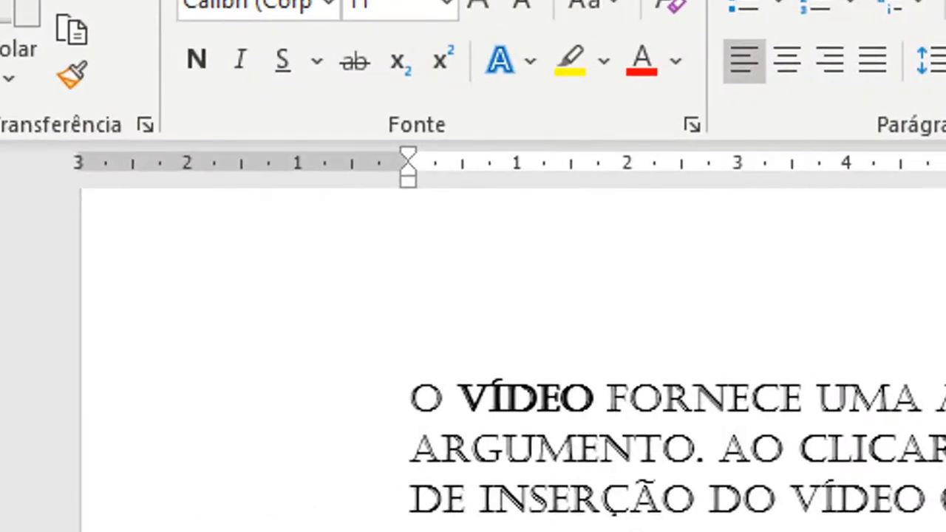
left_click(319, 59)
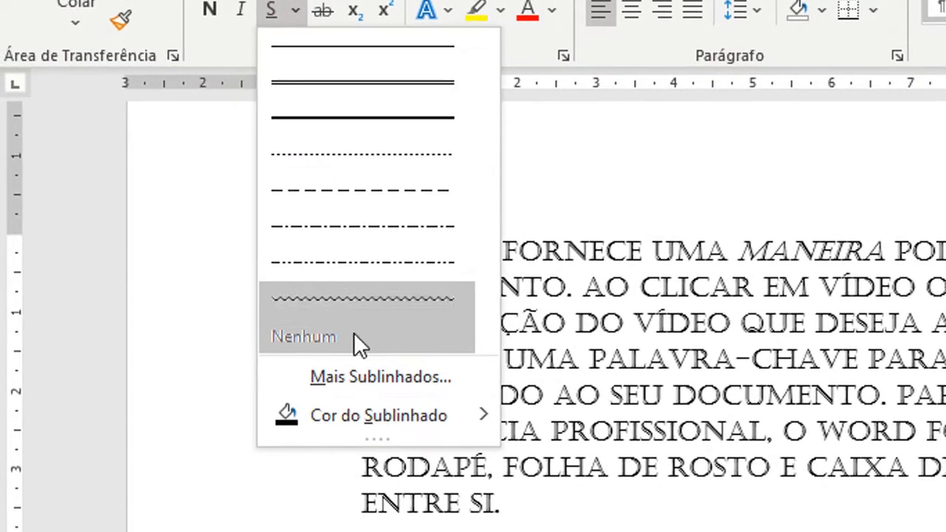
left_click(376, 418)
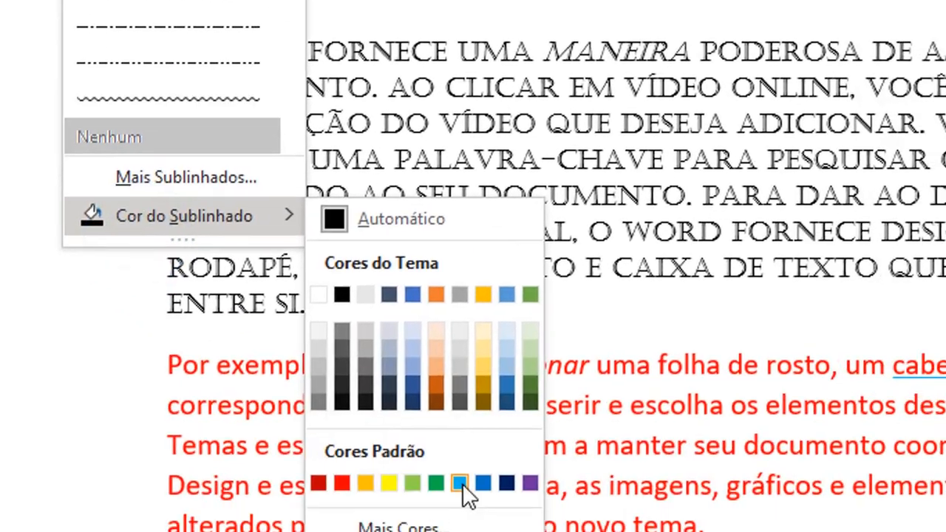
left_click(634, 531)
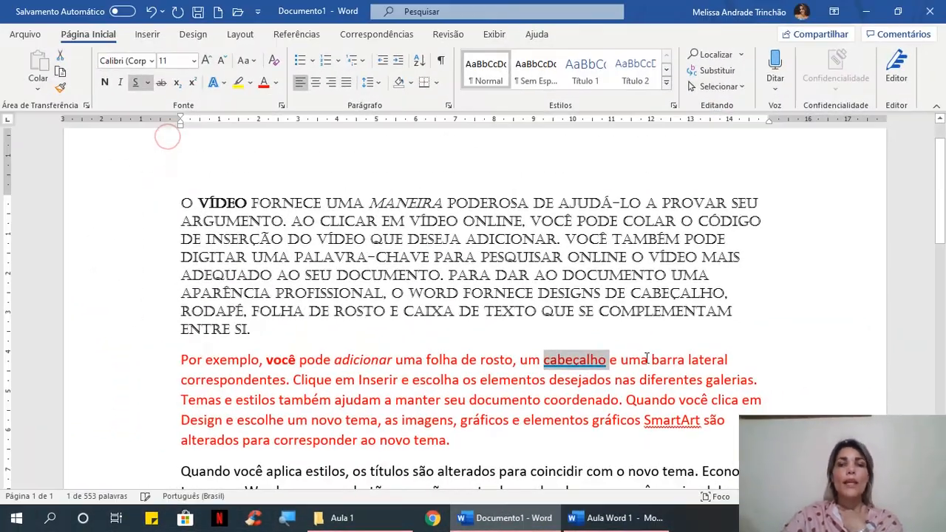
left_click(458, 241)
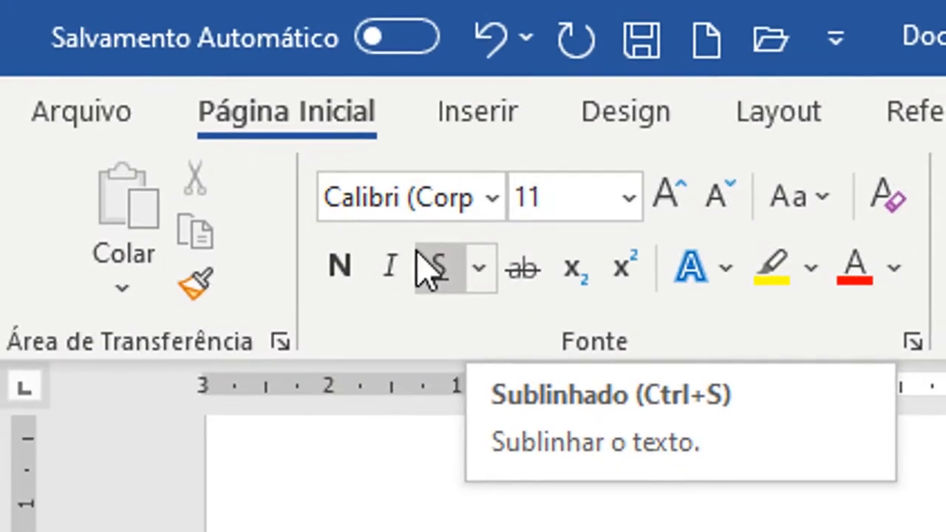
- Review the available underline styles and the underline colour option, then close the list unchanged
left_click(366, 204)
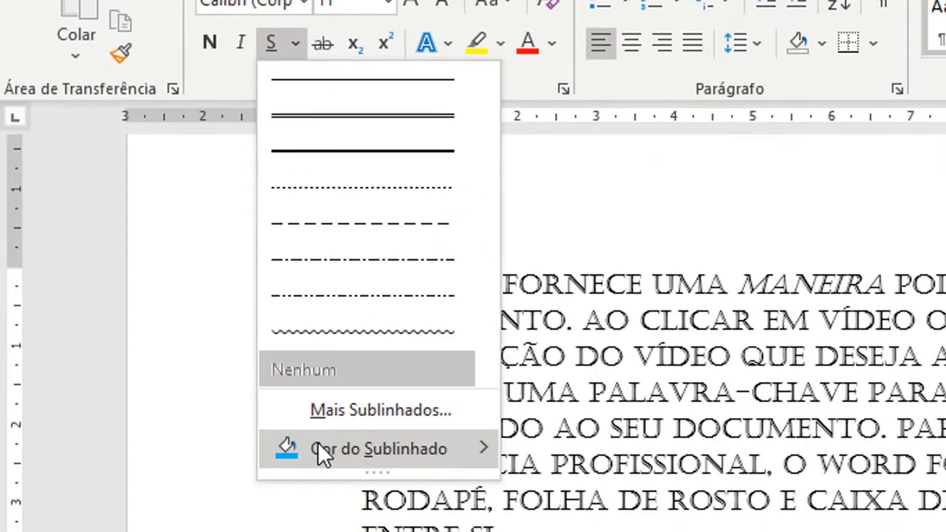
mouse_move(320, 447)
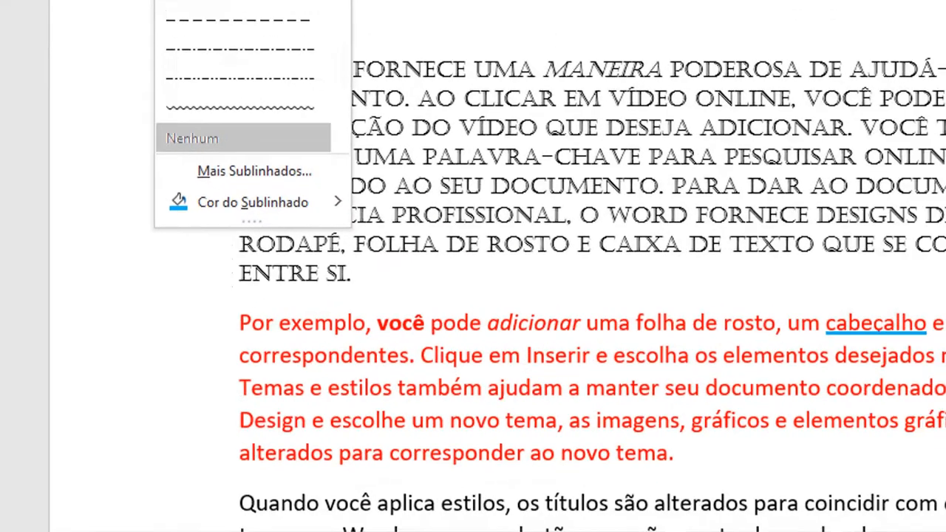
left_click(150, 75)
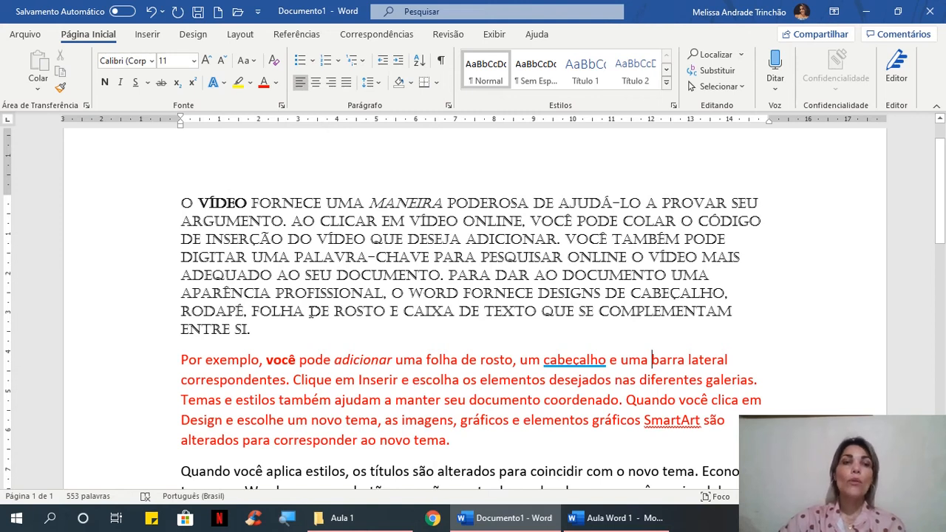
- Change the whole third paragraph to lowercase and check the letters that start its sentences
scroll(311, 292, "down", 2)
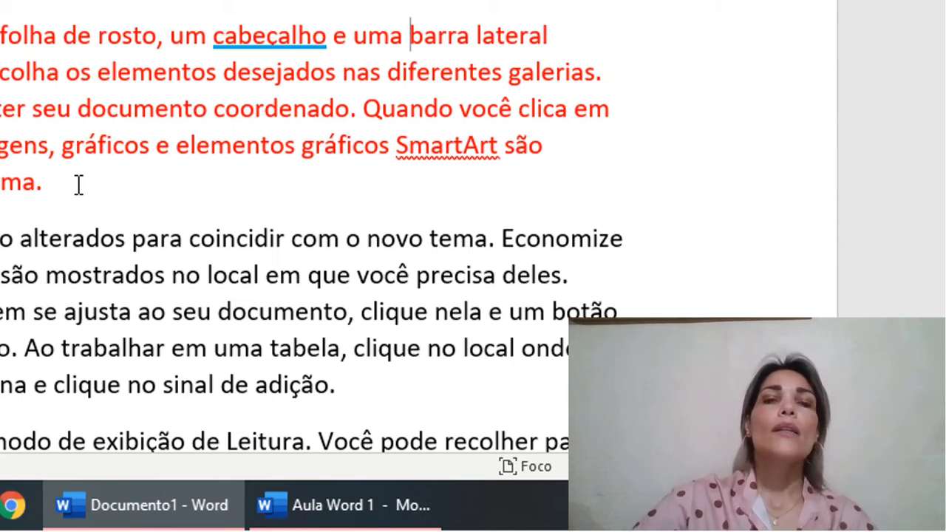
scroll(78, 185, "down", 2)
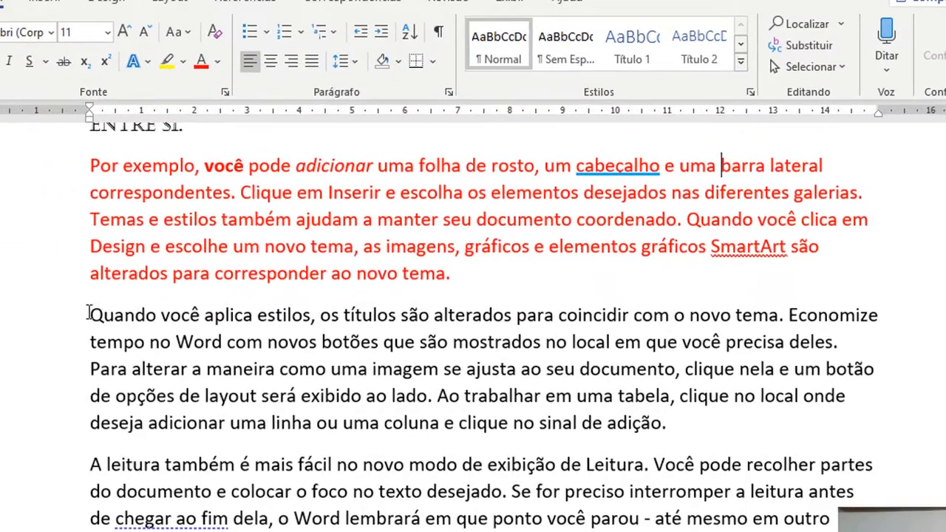
triple_click(212, 316)
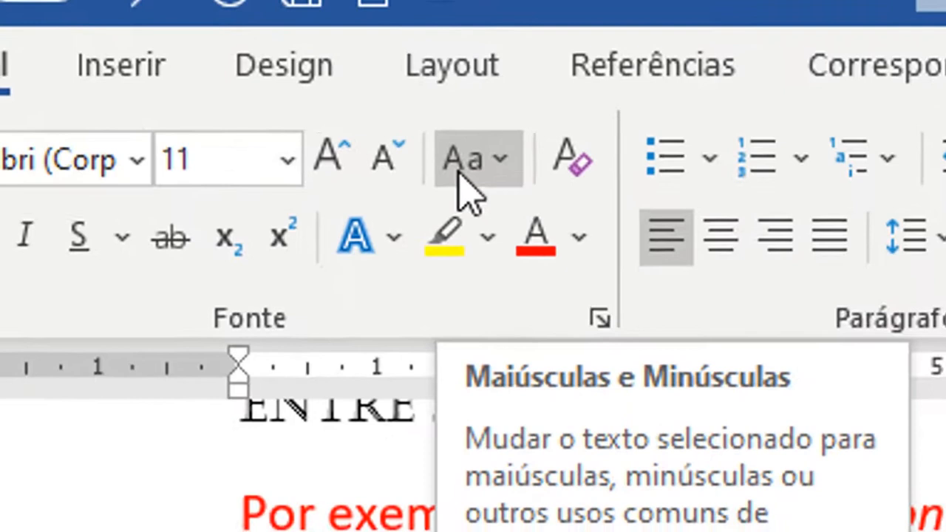
left_click(473, 164)
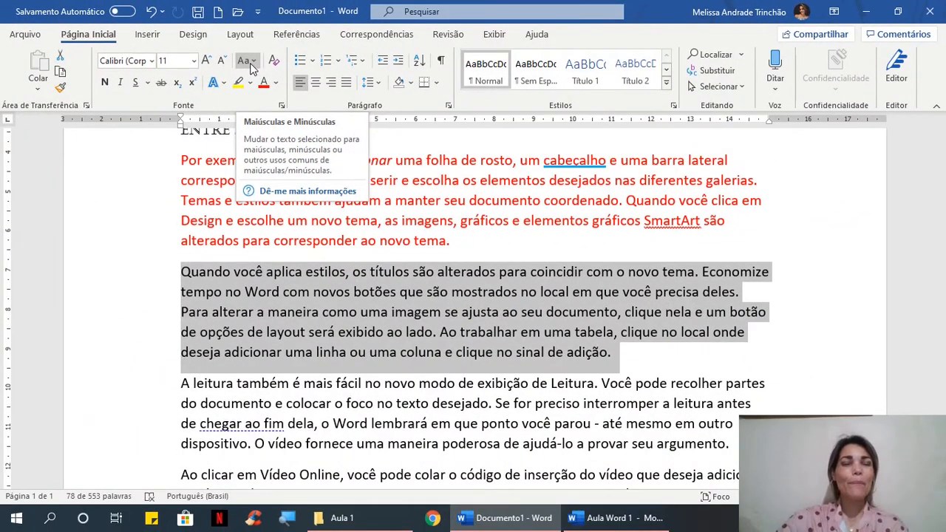
left_click(252, 63)
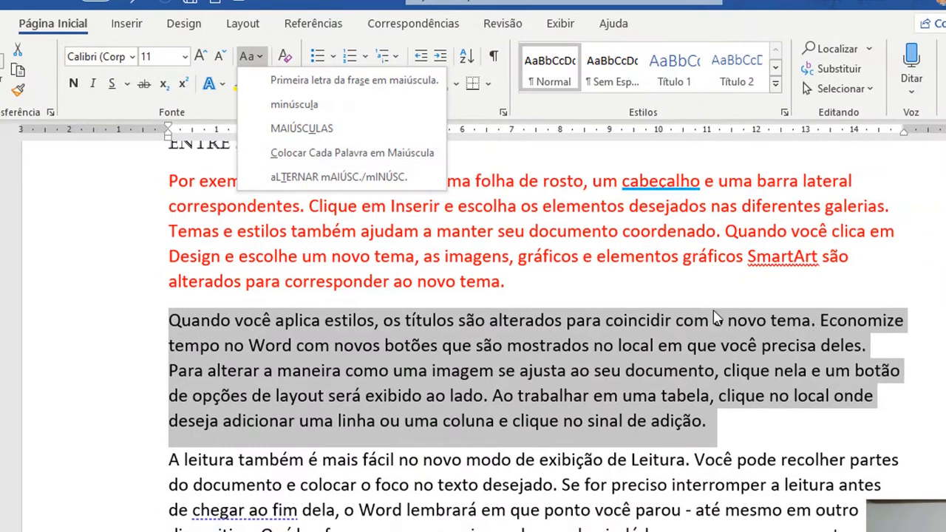
left_click(303, 104)
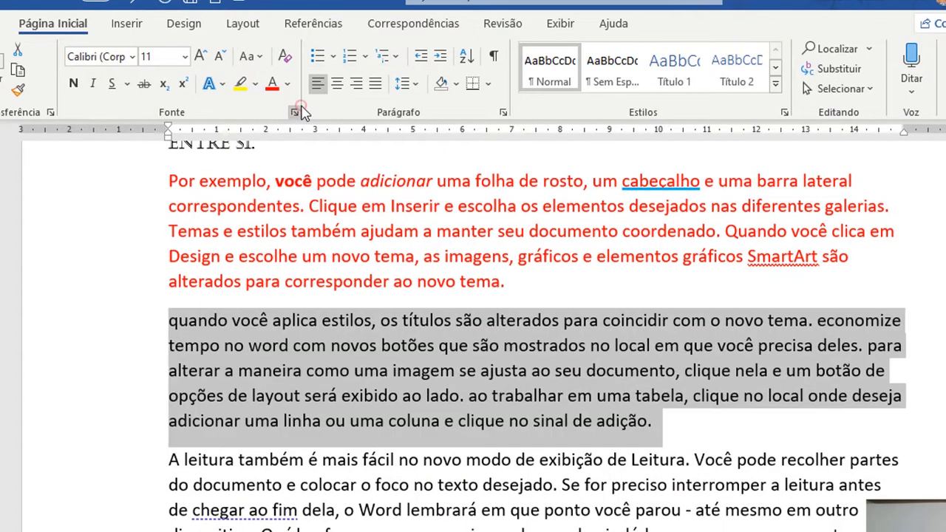
left_click(244, 325)
left_click(172, 322)
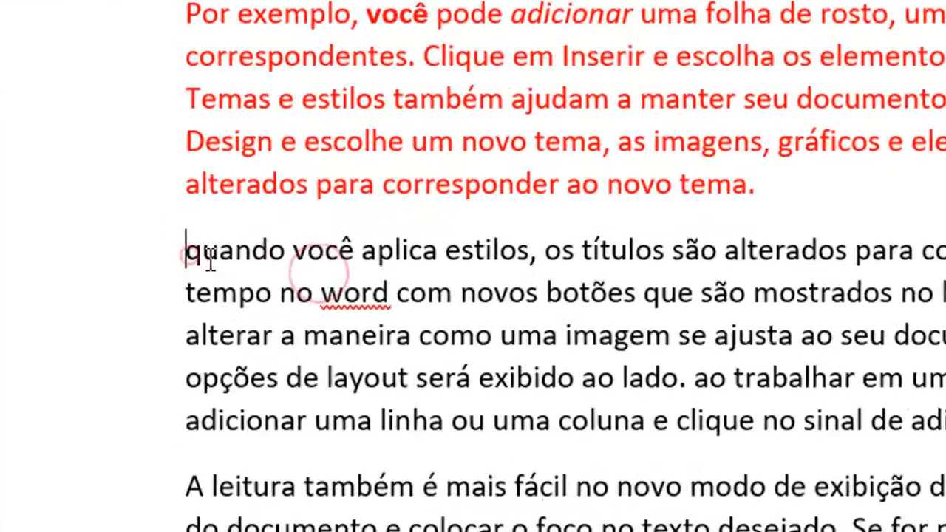
left_click(262, 344)
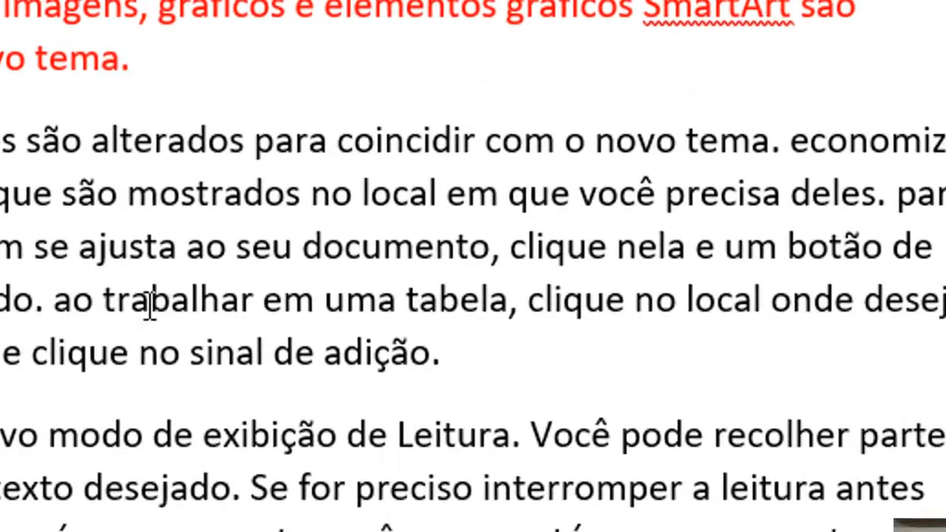
left_click(742, 344)
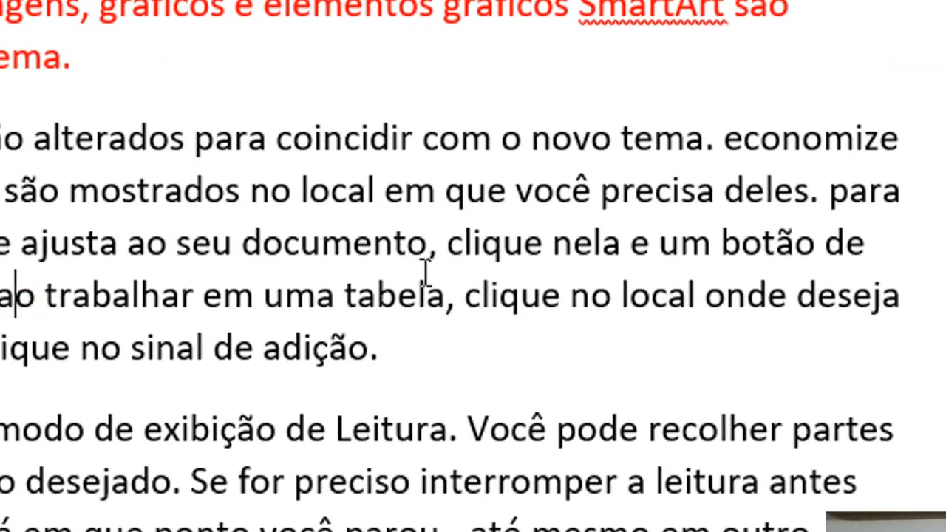
left_click(731, 139)
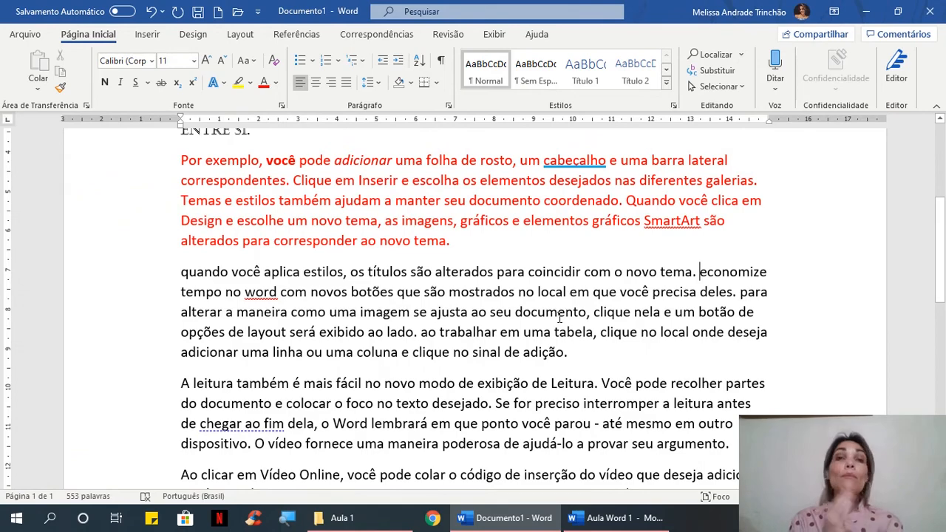
- Change the case of the third paragraph so that only the first letter of each sentence is capitalized
triple_click(301, 272)
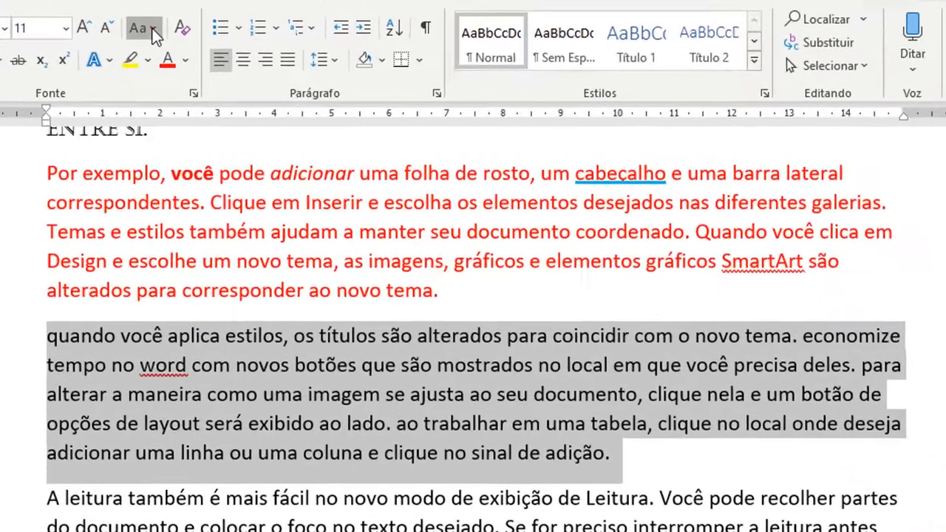
left_click(248, 60)
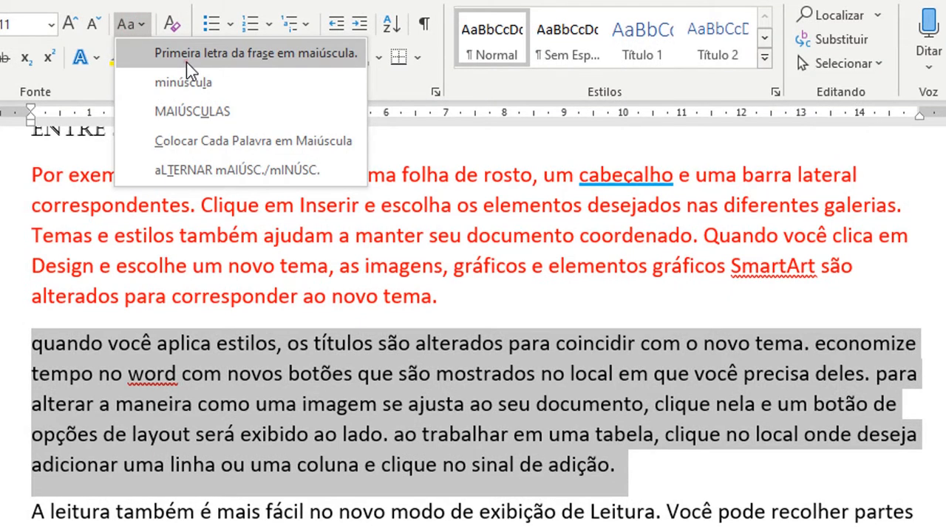
left_click(186, 62)
left_click(106, 396)
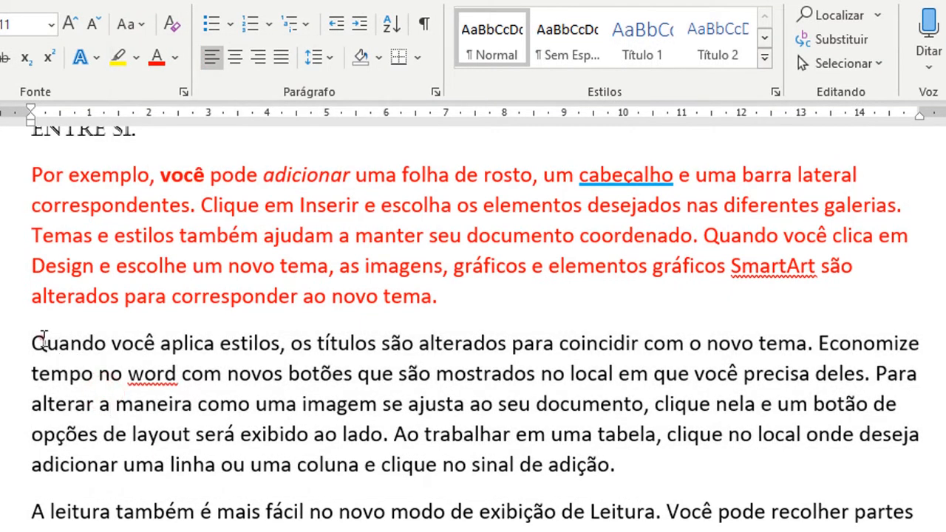
left_click(41, 341)
- Convert the third paragraph to all uppercase, followed by the option that capitalizes each word
triple_click(236, 342)
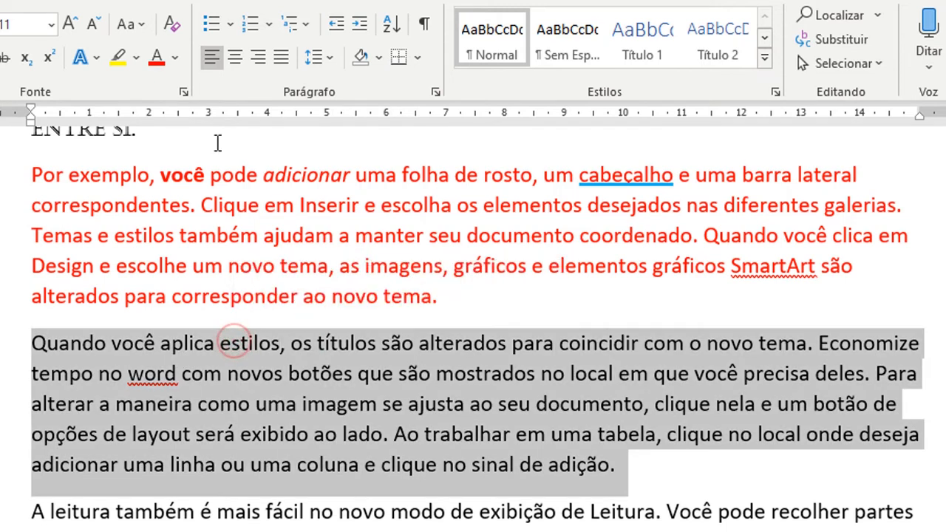
left_click(142, 24)
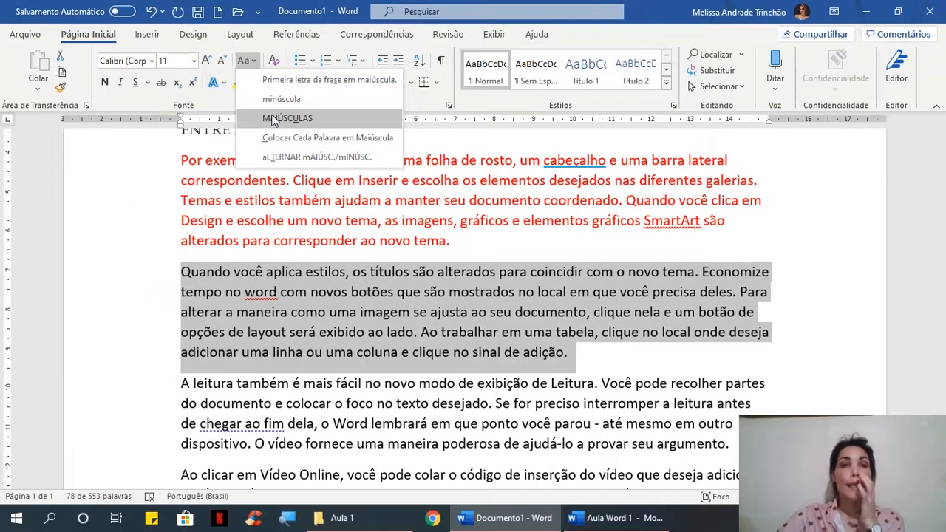
left_click(273, 120)
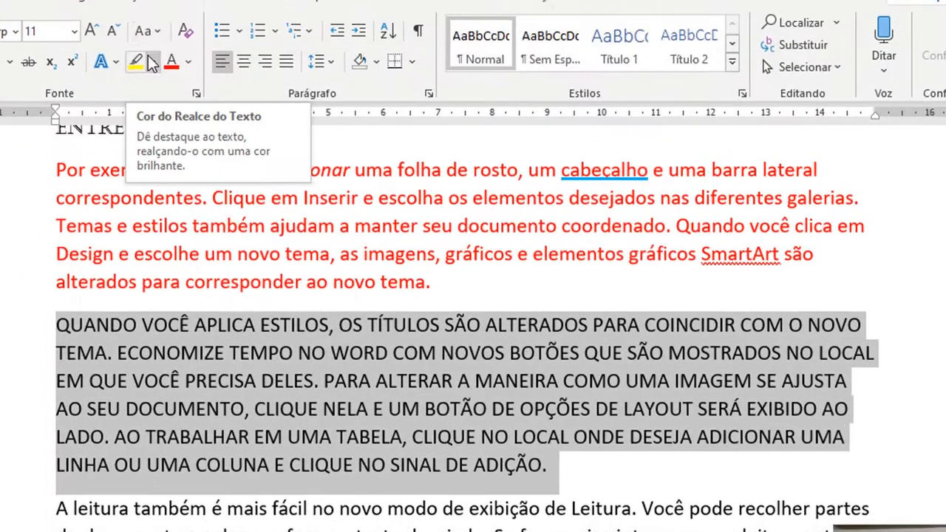
left_click(156, 31)
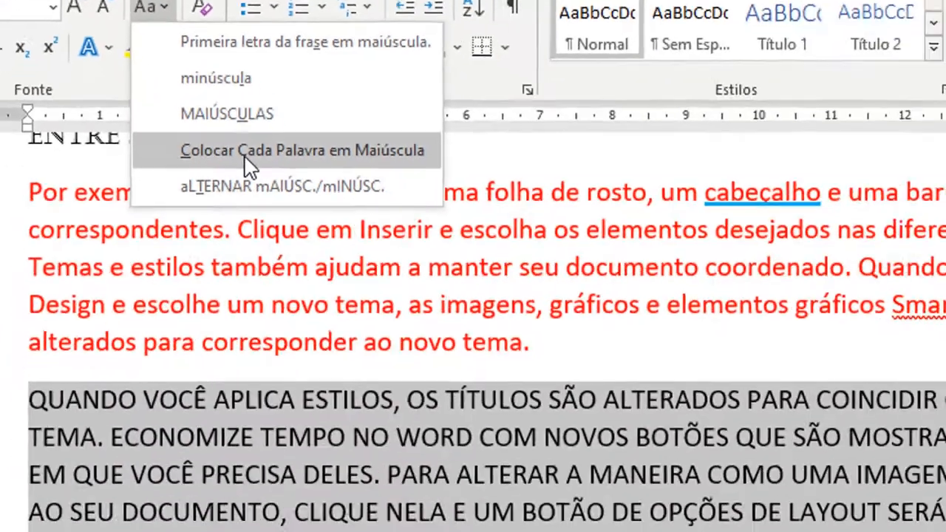
left_click(382, 319)
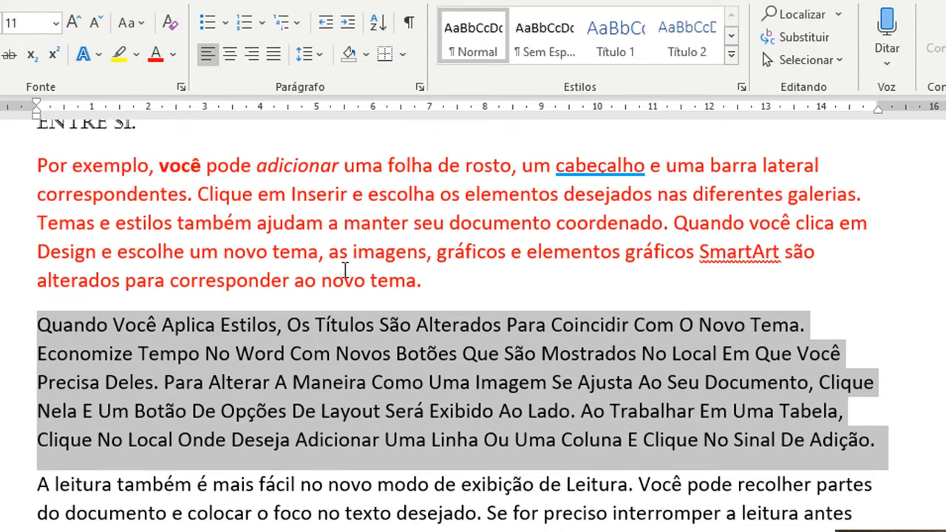
- Toggle the third paragraph's case so each word starts lowercase and continues in uppercase, and deselect it
left_click(133, 23)
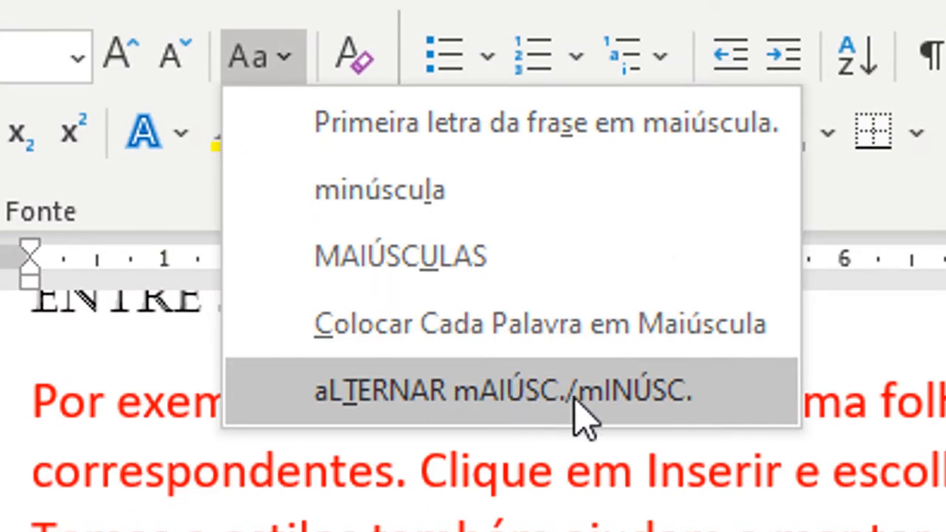
left_click(639, 402)
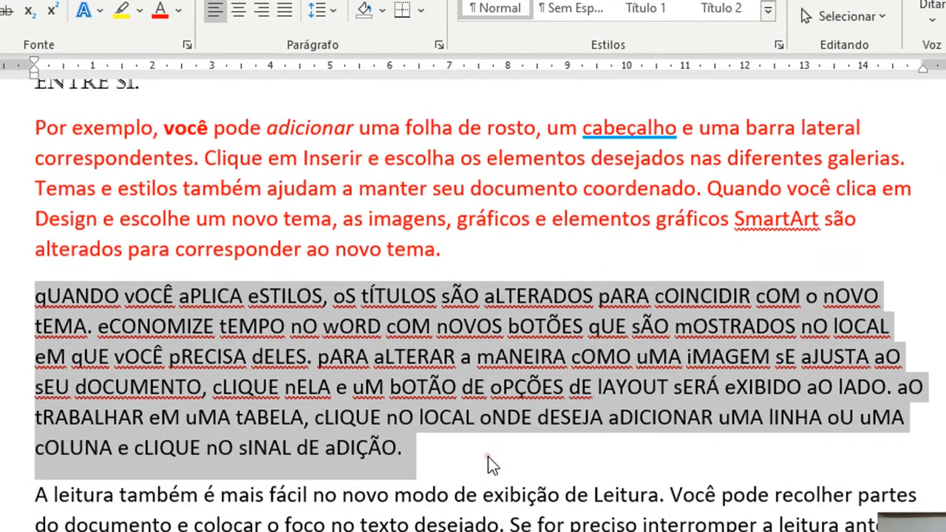
left_click(488, 456)
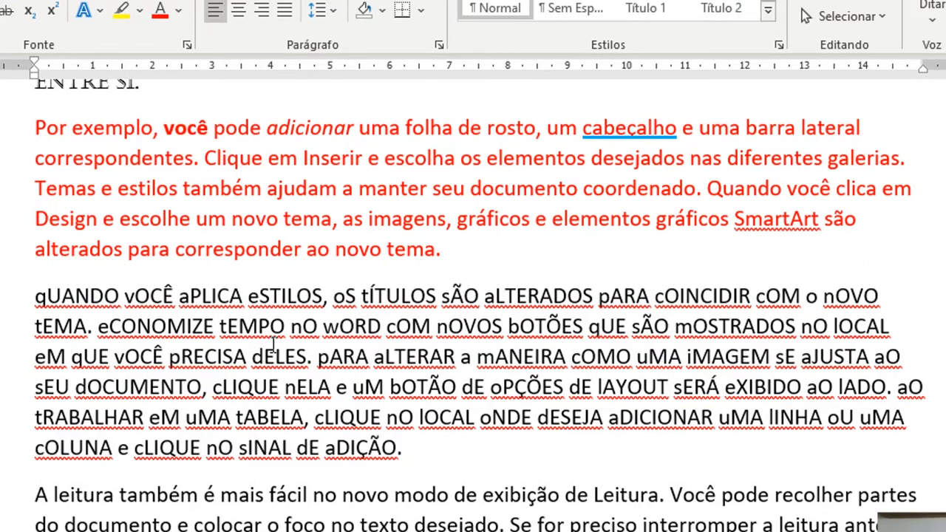
left_click(466, 493)
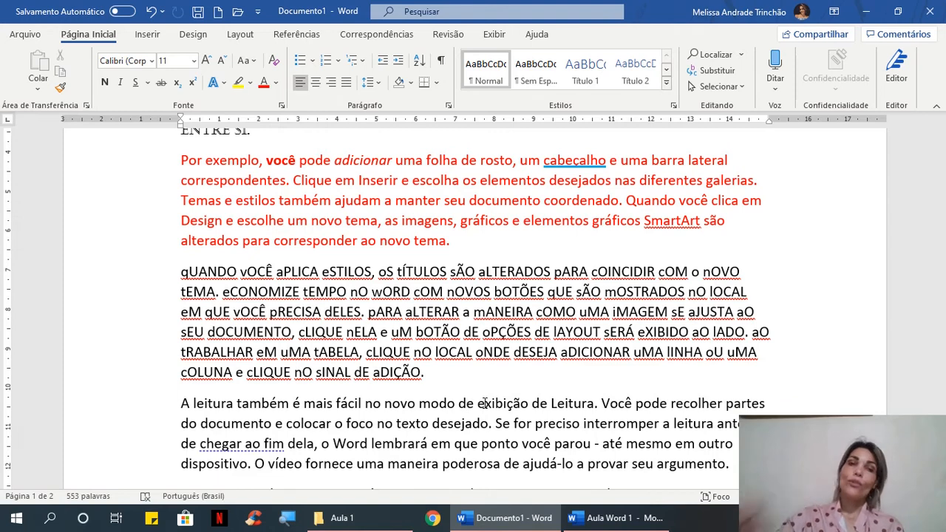
- Reset the third paragraph to lowercase and apply sentence case to it, then deselect the text
triple_click(209, 271)
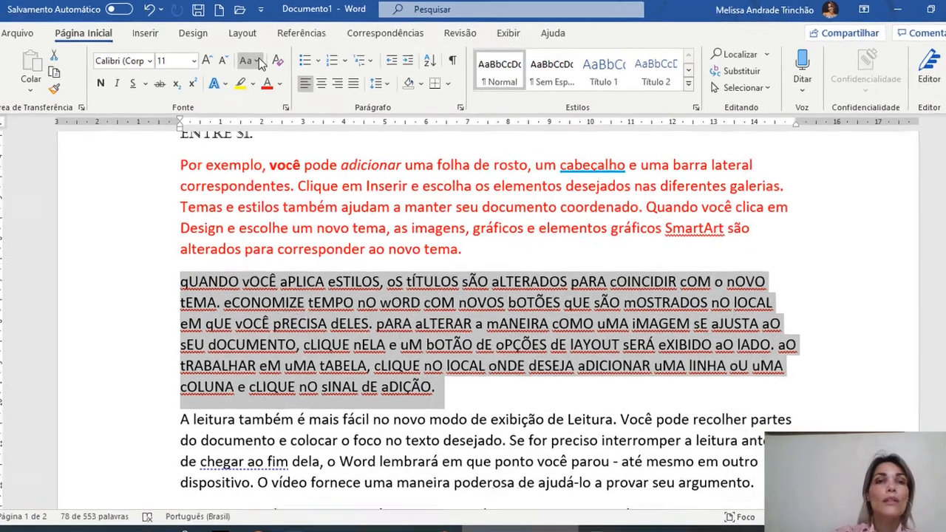
left_click(258, 61)
left_click(282, 100)
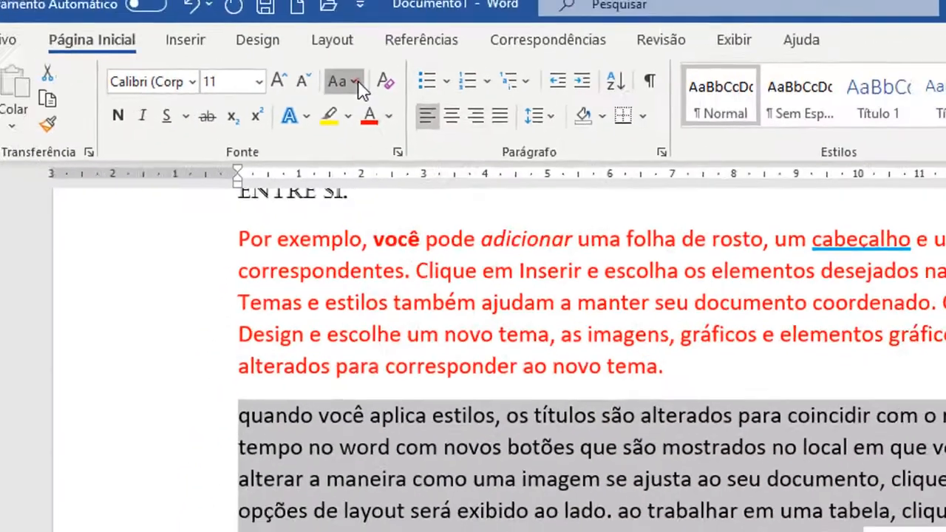
left_click(362, 70)
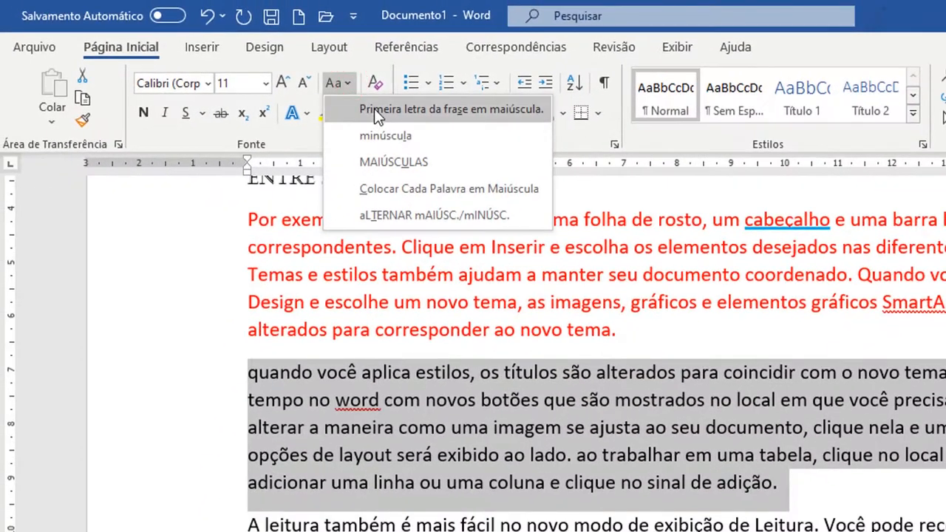
left_click(374, 109)
left_click(848, 502)
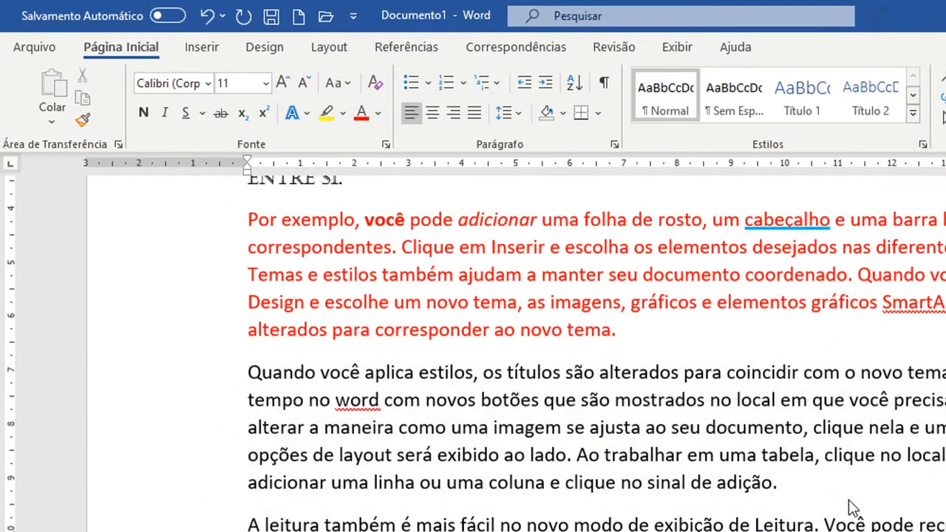
- Correct the misspelled "word" in the third paragraph to the spelling suggestion "Word"
right_click(347, 401)
mouse_move(348, 424)
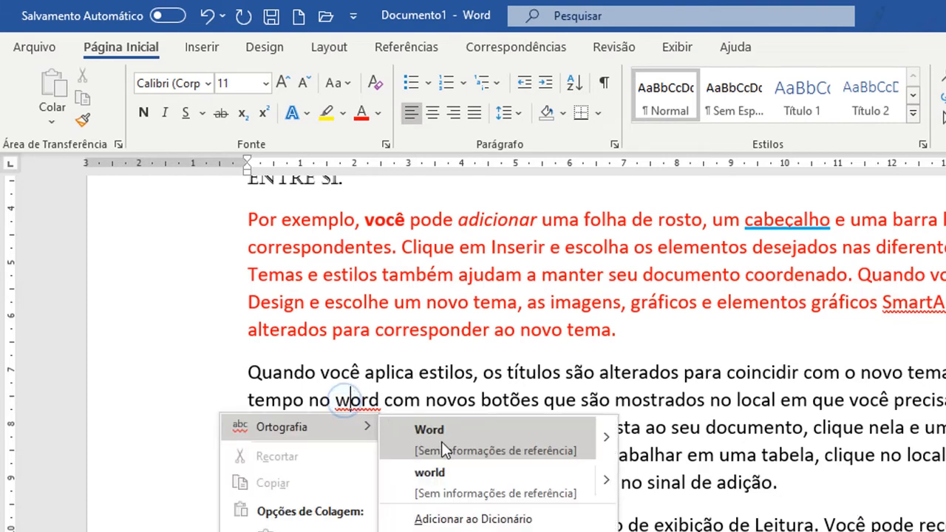
left_click(447, 432)
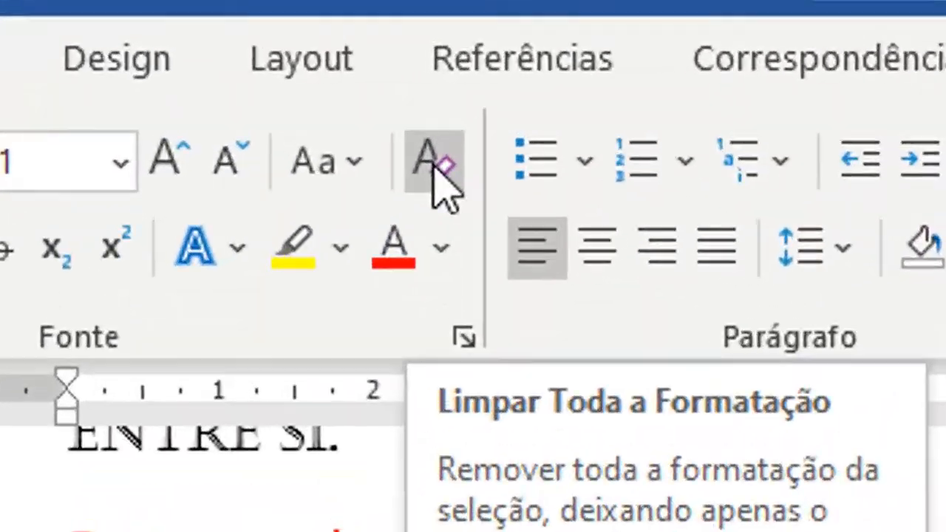
- Clear all formatting from the first paragraph and deselect it
left_click(274, 62)
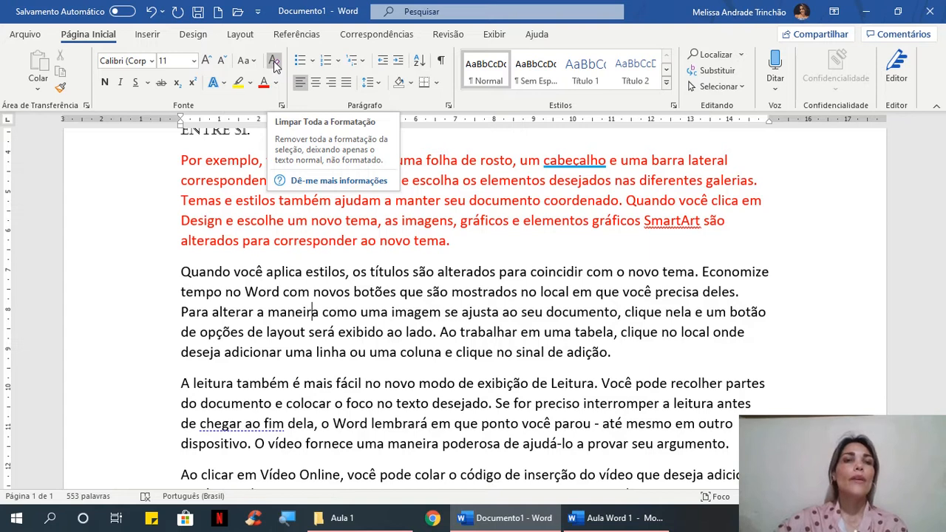
scroll(301, 164, "up", 3)
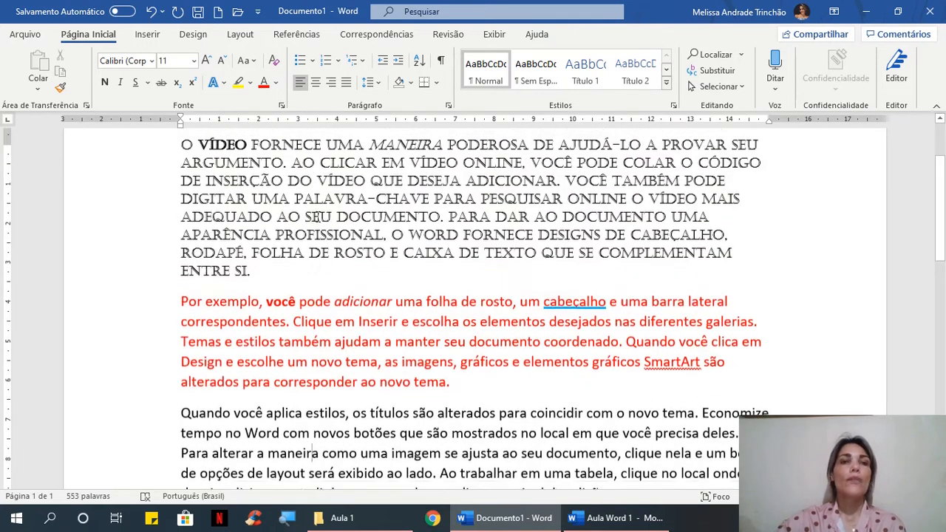
triple_click(225, 153)
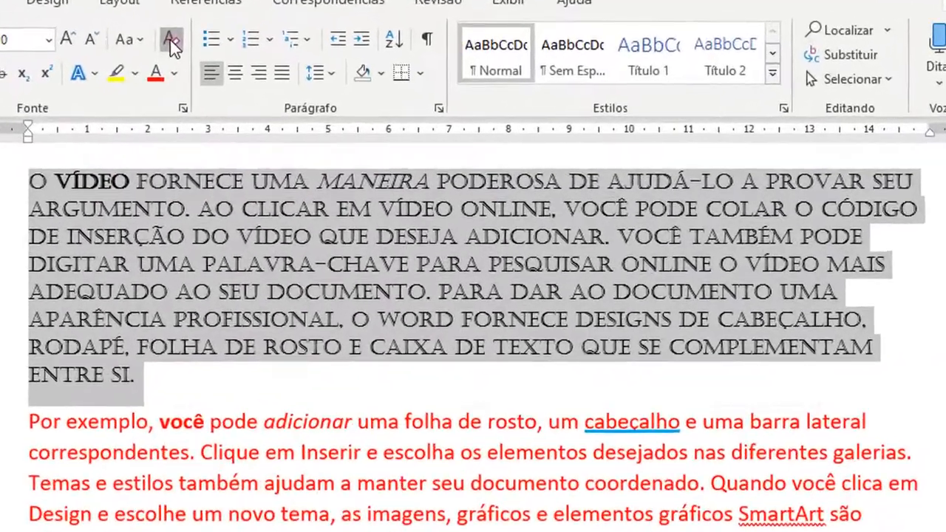
left_click(249, 59)
left_click(932, 320)
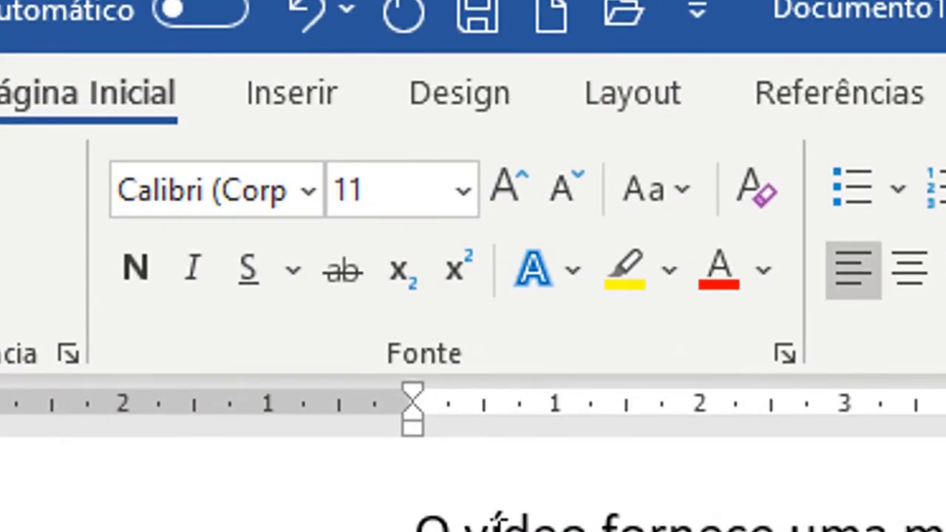
scroll(500, 526, "down", 3)
scroll(481, 458, "down", 3)
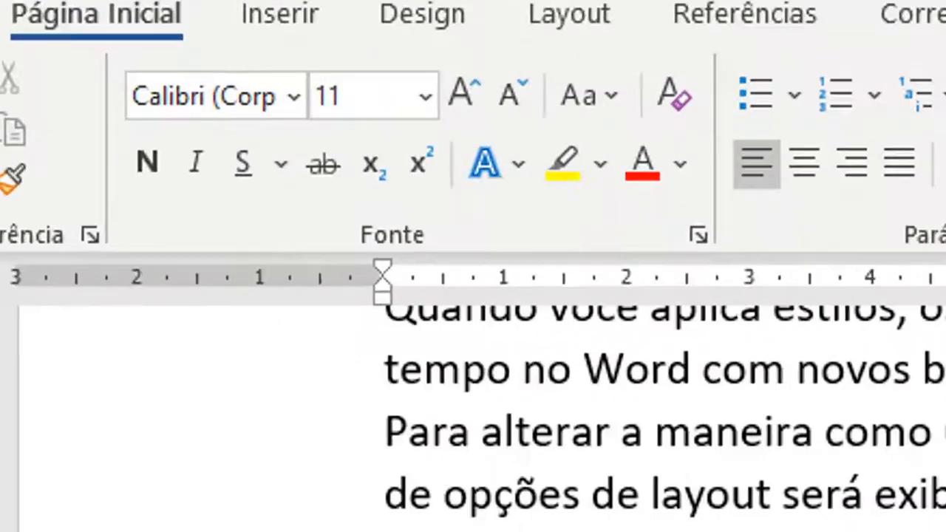
left_click(161, 87)
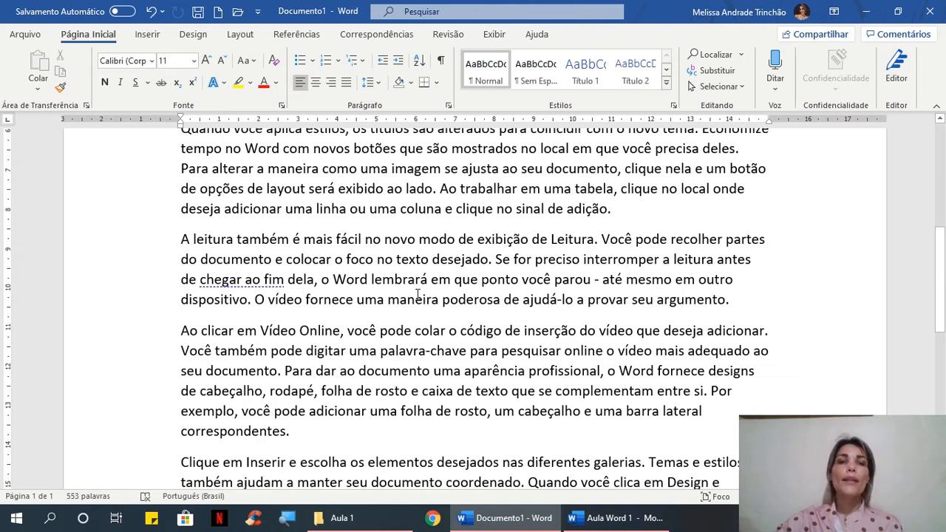
scroll(418, 294, "down", 3)
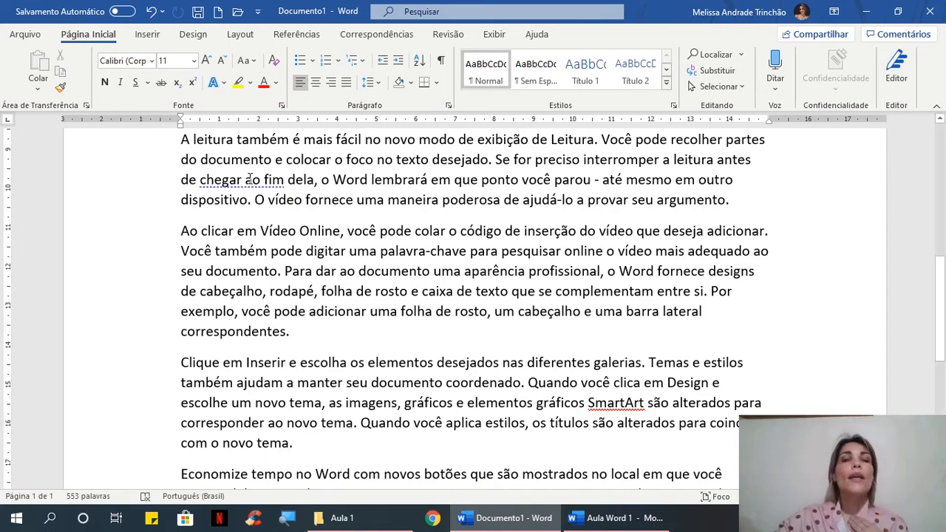
- Apply strikethrough to the paragraph that begins "Ao clicar em Vídeo Online"
triple_click(318, 229)
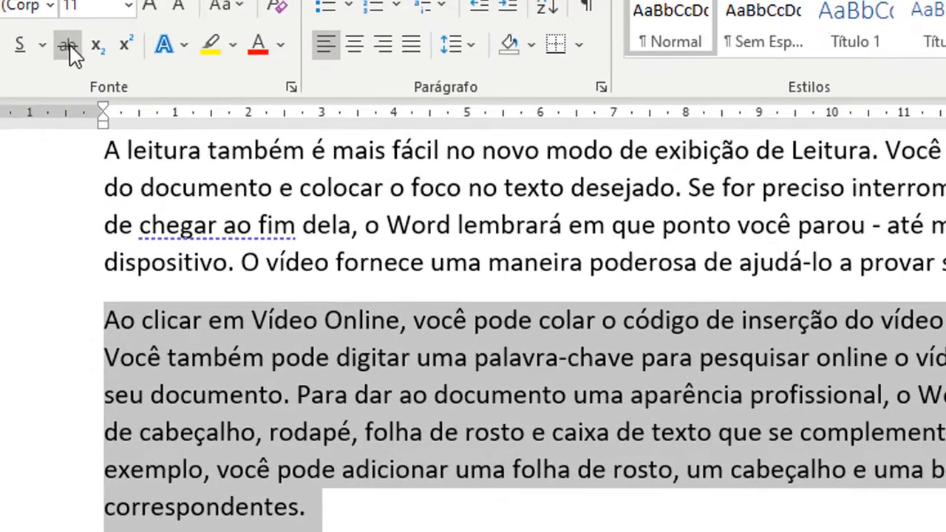
left_click(45, 35)
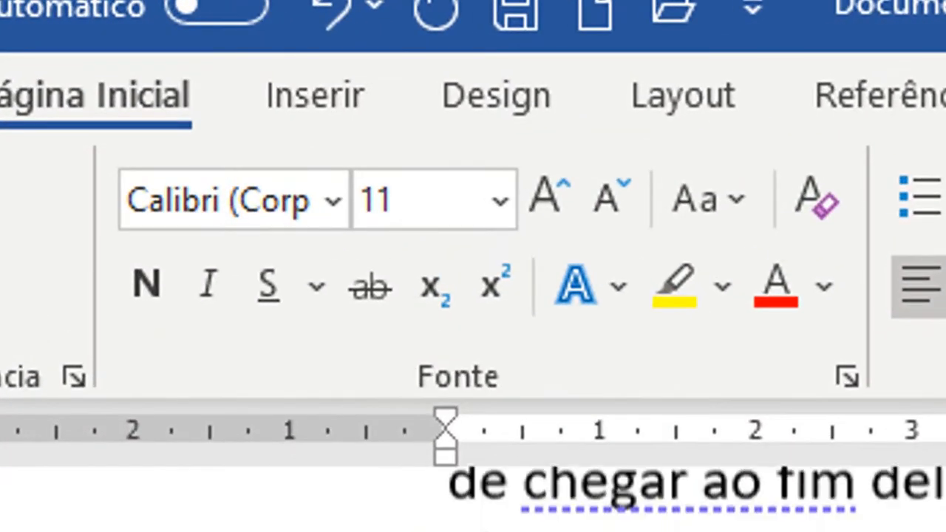
- Add the line "Teorema de Pitágoras" below the last paragraph of the document
scroll(695, 499, "down", 5)
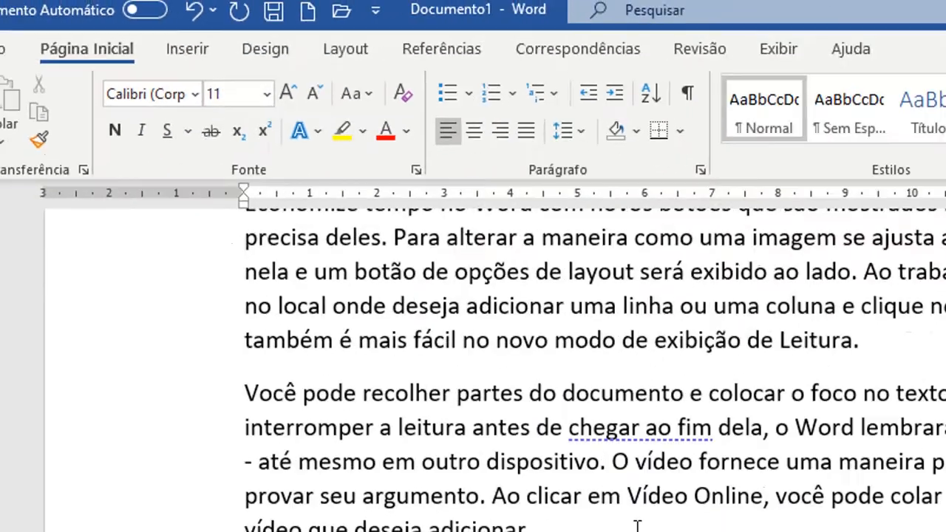
type("Pi")
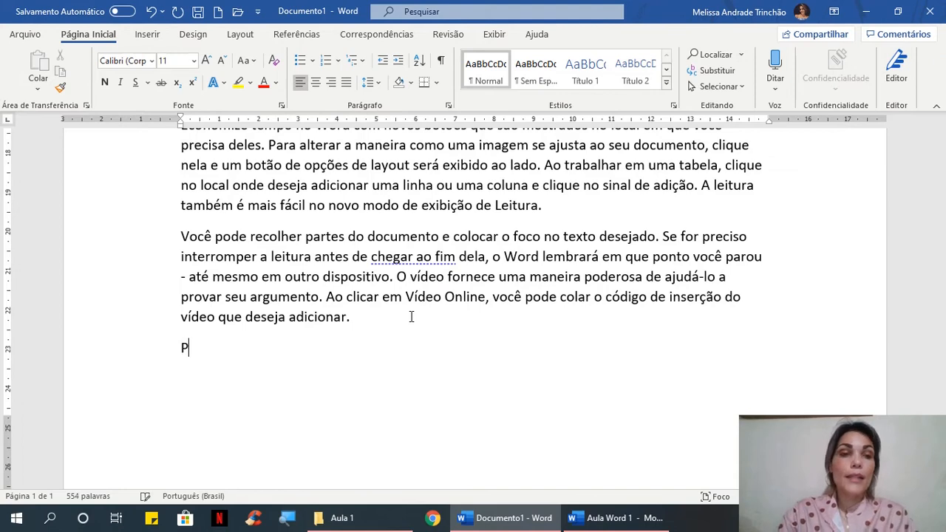
key("BackSpace")
key("BackSpace")
type("Teorema d")
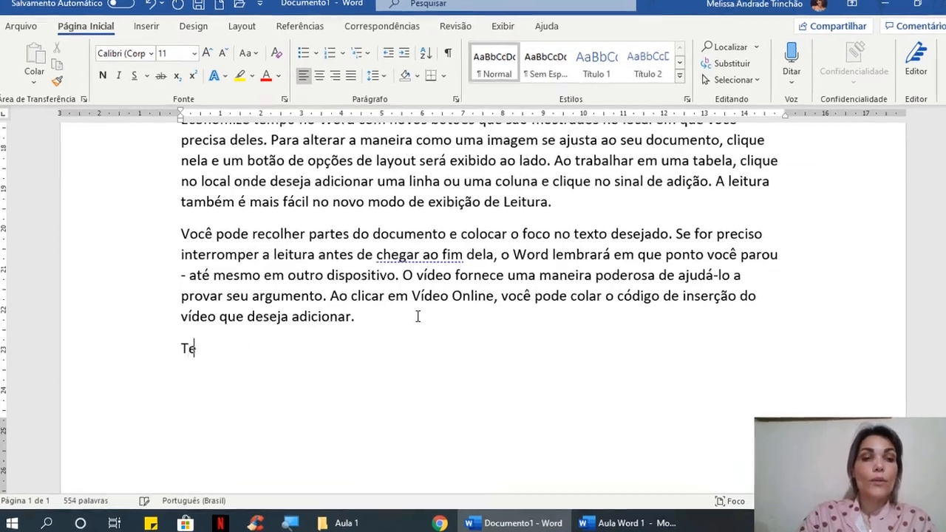
type("e Pitágoras")
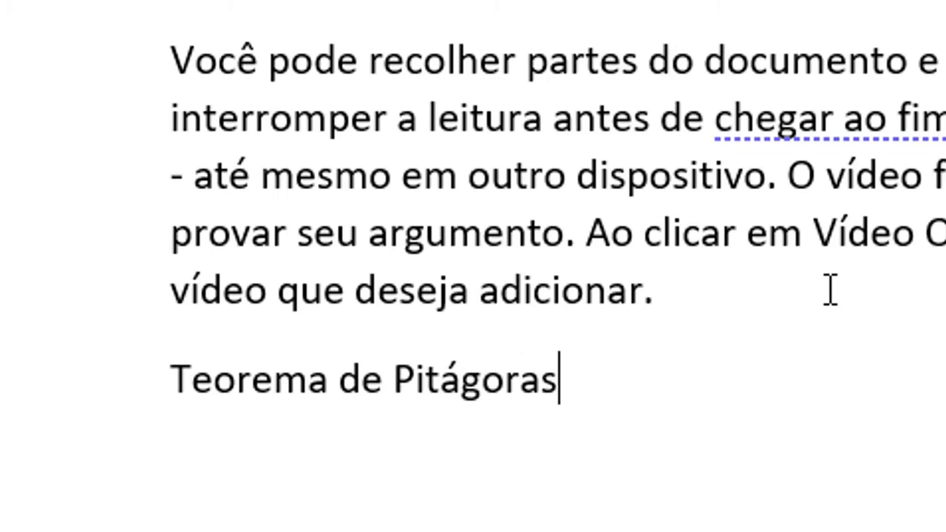
- Write the formula "A2 = B2 + C2" on a new line below "Teorema de Pitágoras"
key("Return")
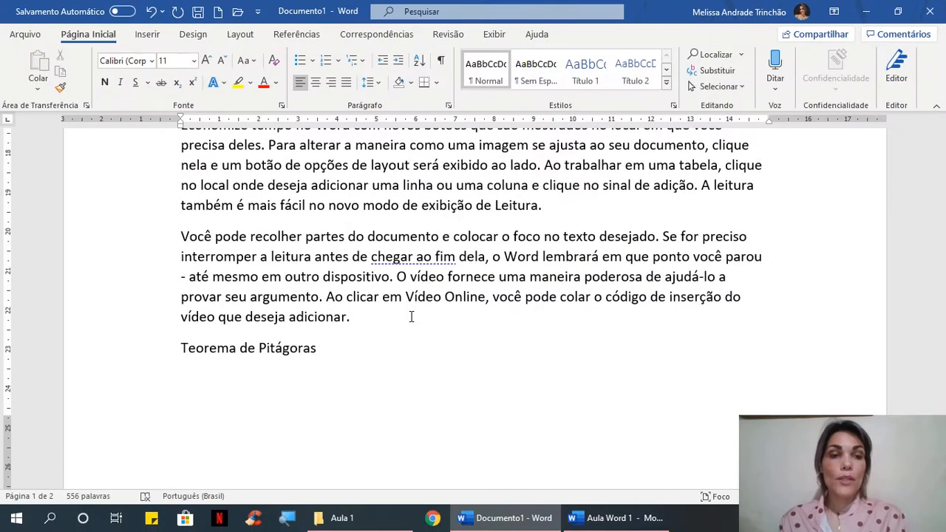
type("a")
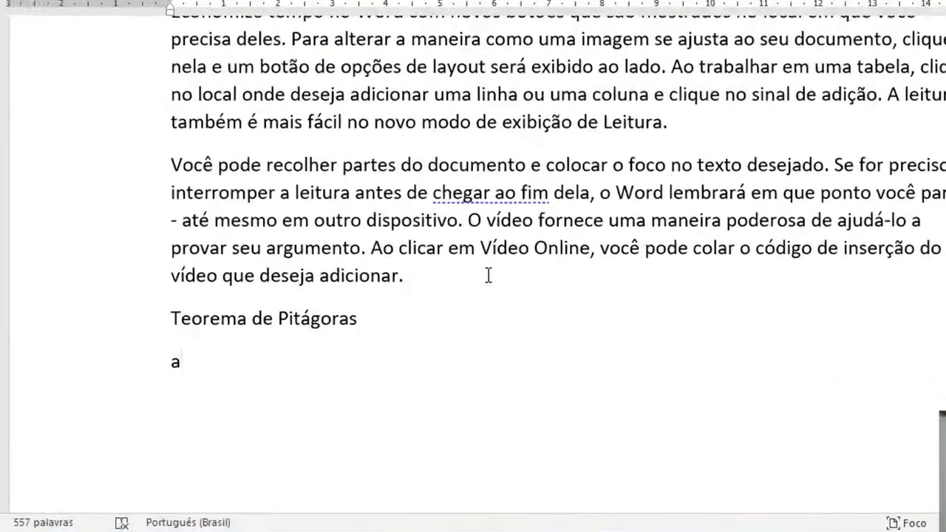
key("BackSpace")
type("A2 =")
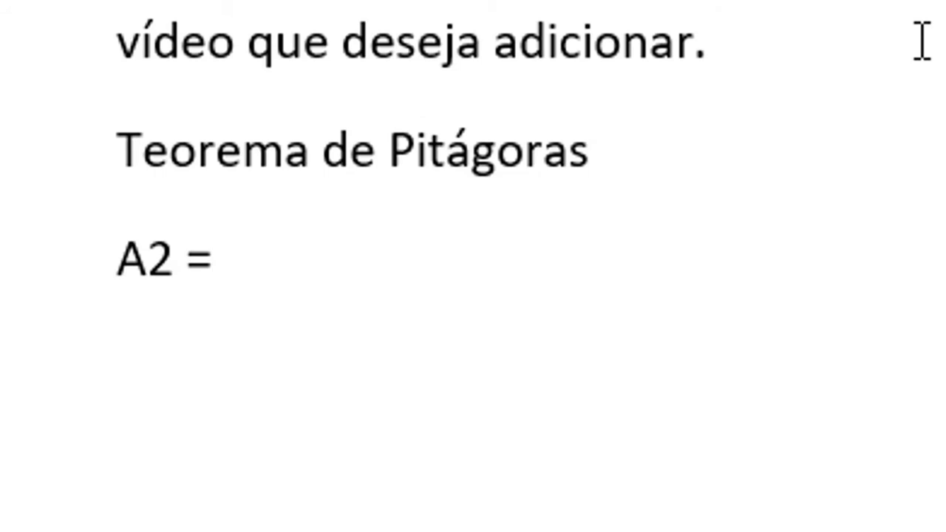
type(" B")
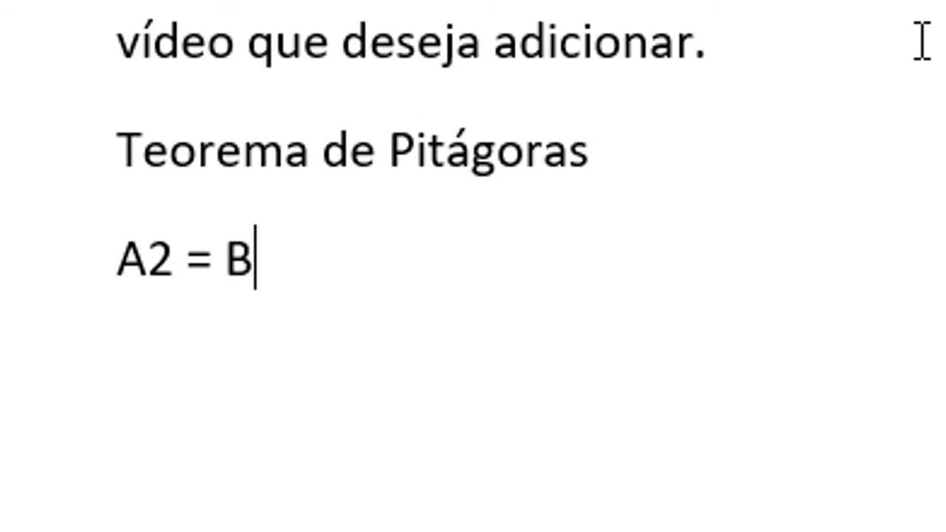
type(" +")
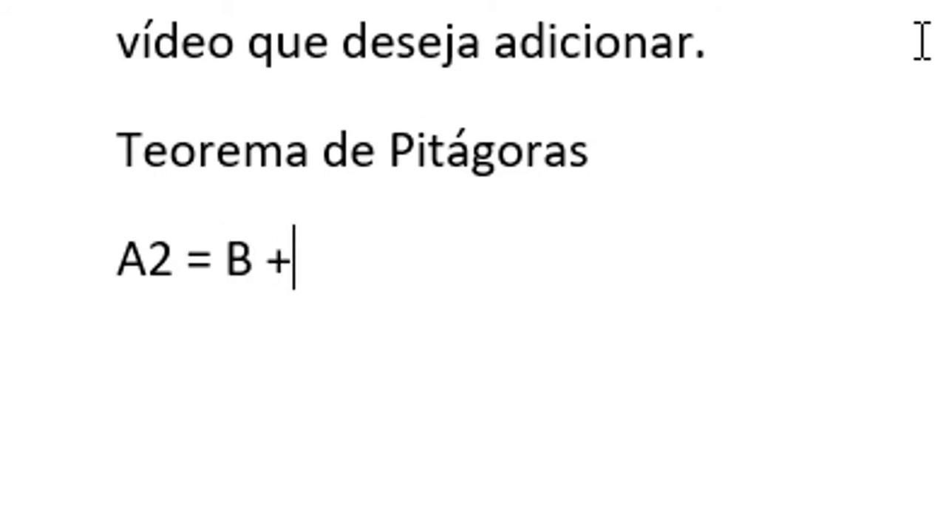
key("Left")
key("Left")
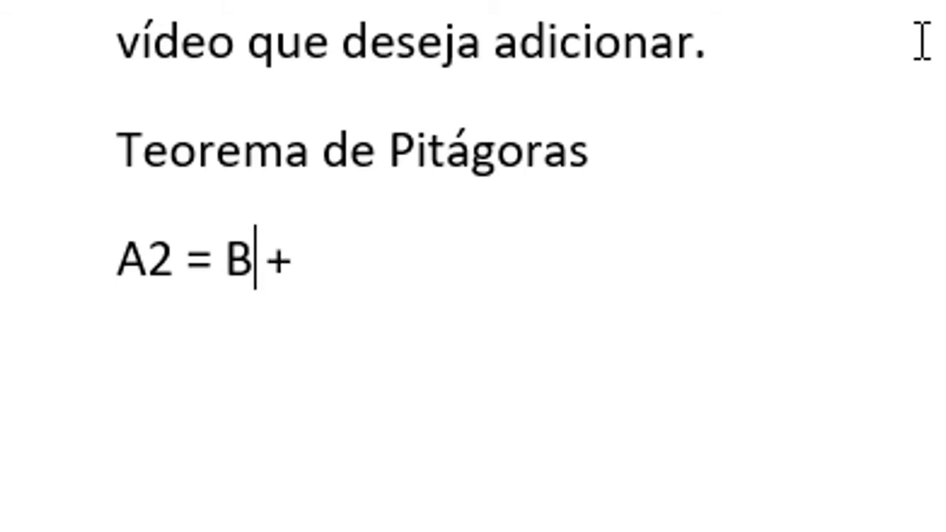
type("2")
key("End")
type("C2")
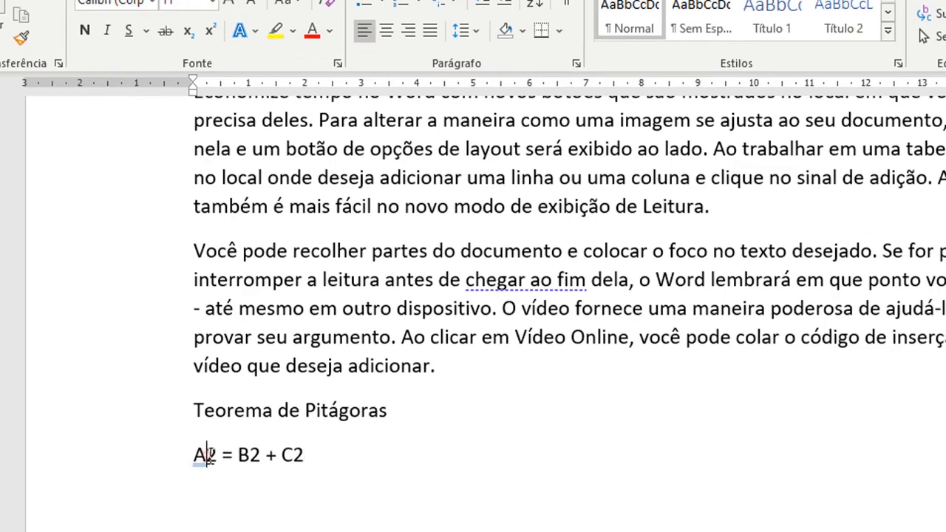
- Format each 2 after A, B and C in the formula as superscript, then deselect the text
left_click_drag(207, 454, 217, 455)
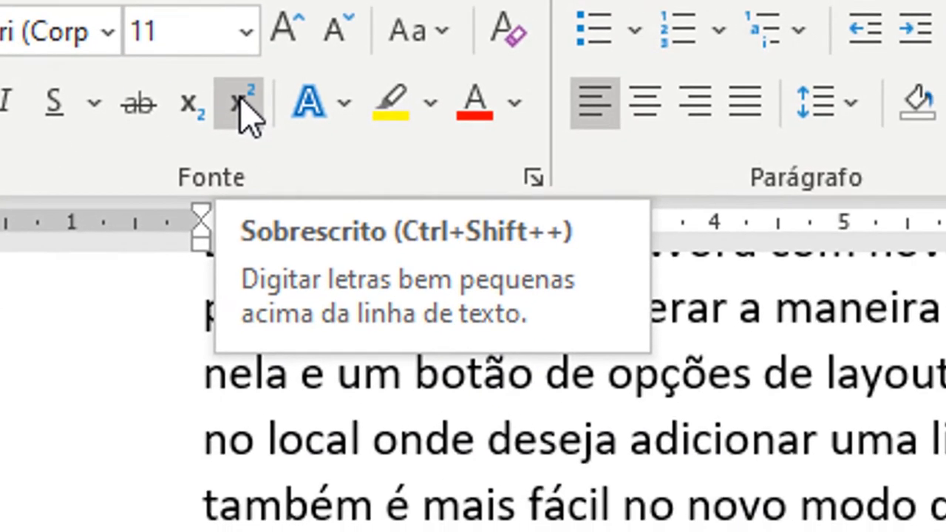
left_click(477, 248)
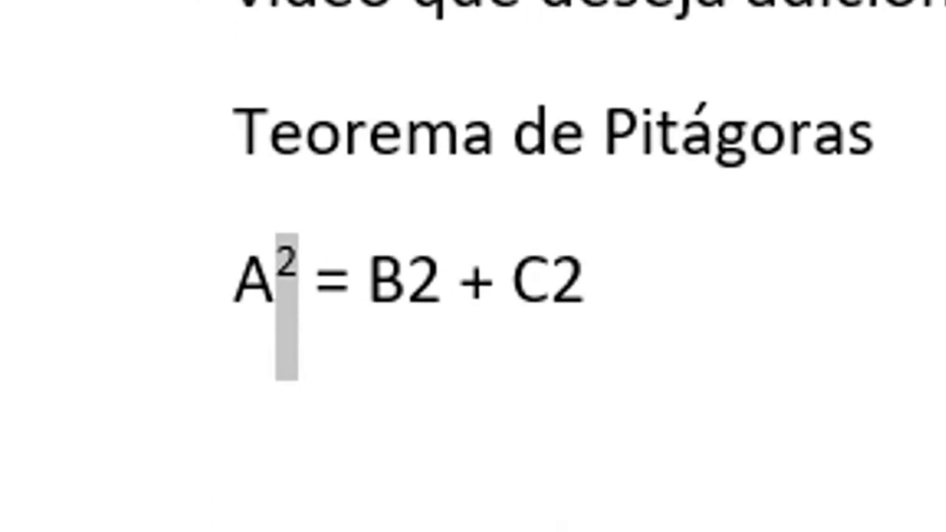
left_click(589, 279)
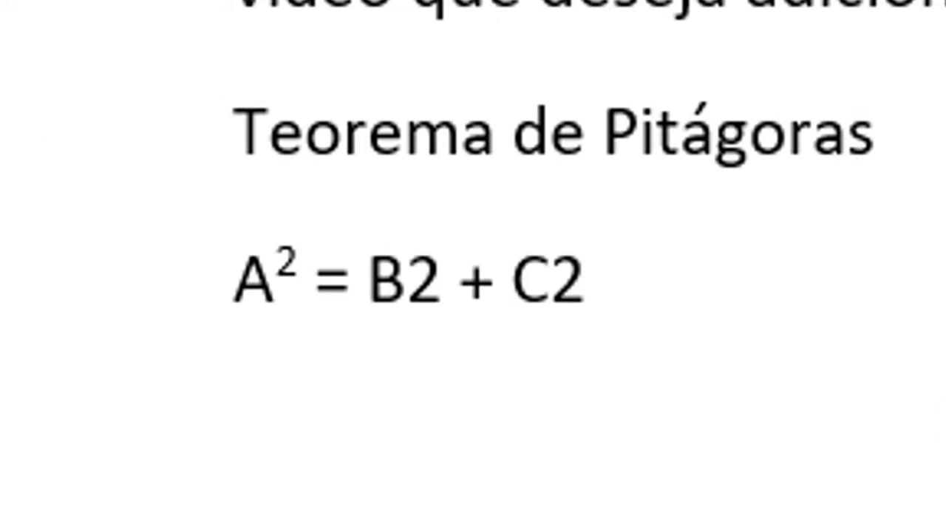
scroll(648, 446, "up", 5)
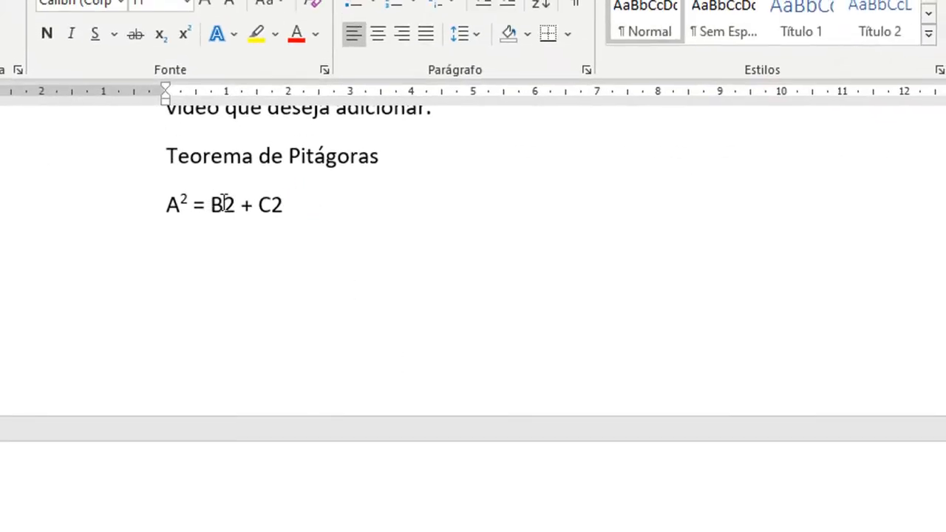
left_click_drag(223, 207, 235, 208)
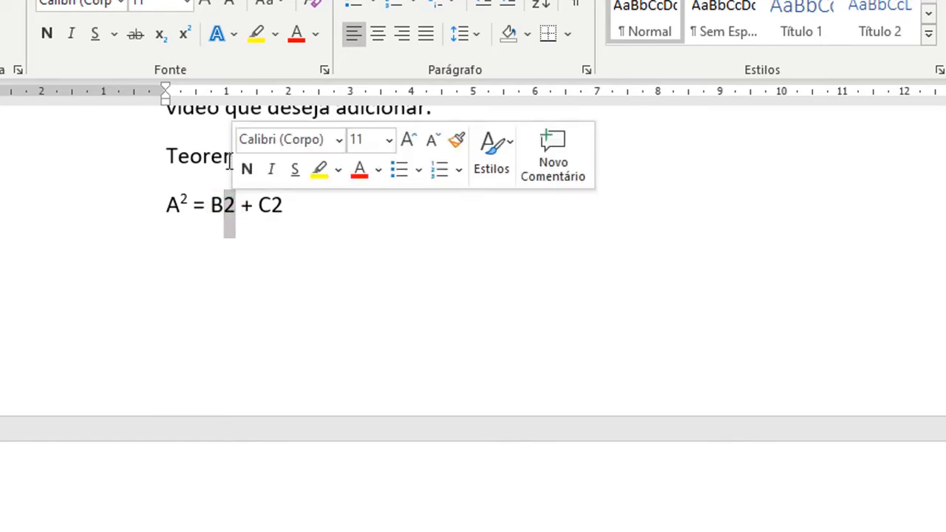
left_click(187, 39)
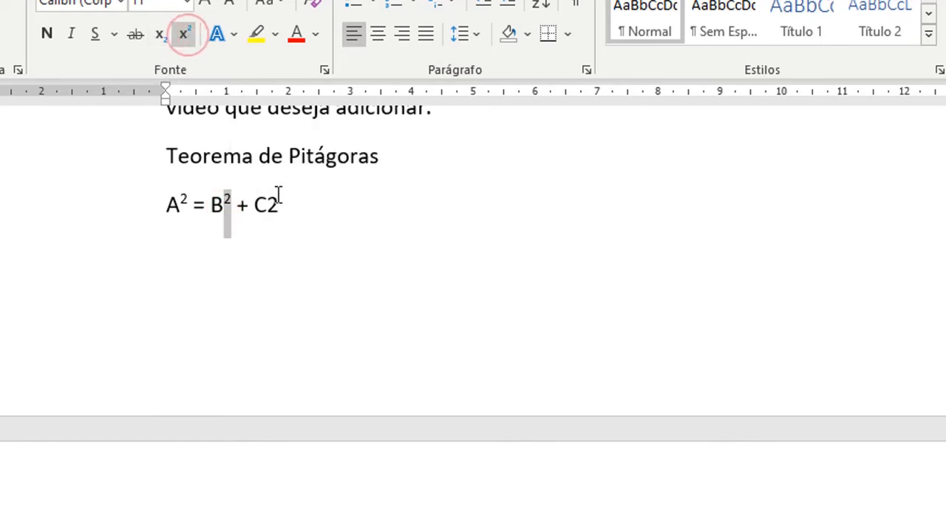
left_click_drag(266, 207, 280, 208)
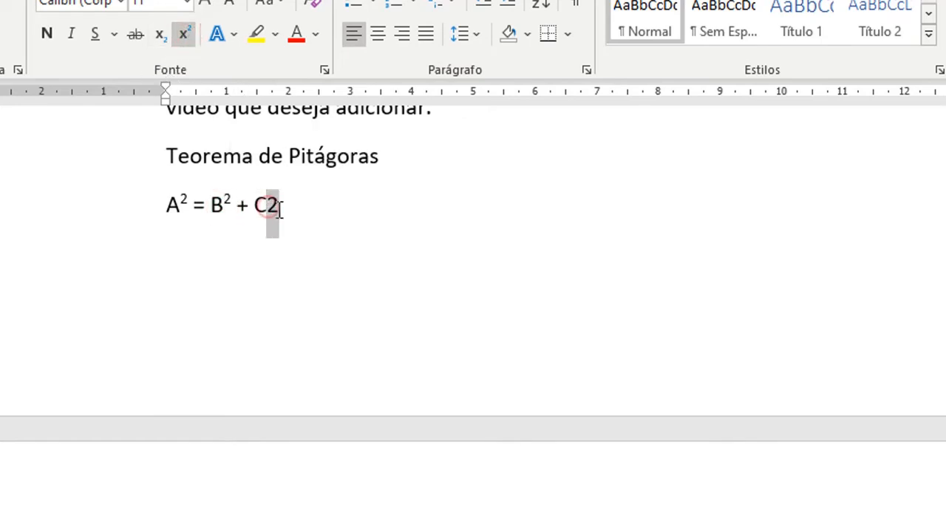
left_click(184, 34)
left_click(353, 238)
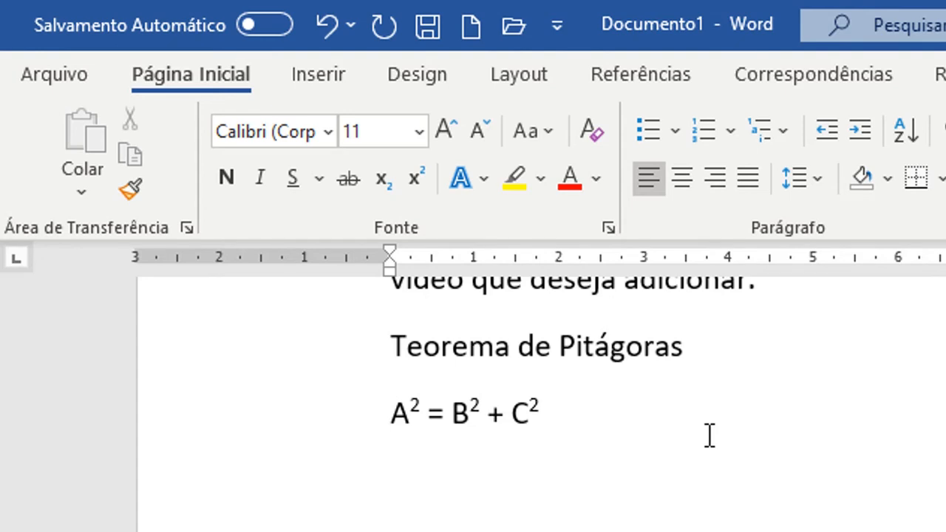
- Enter "Quimica:" as a line on the second page and start a new line below it
type("Quimivs")
key("BackSpace")
key("BackSpace")
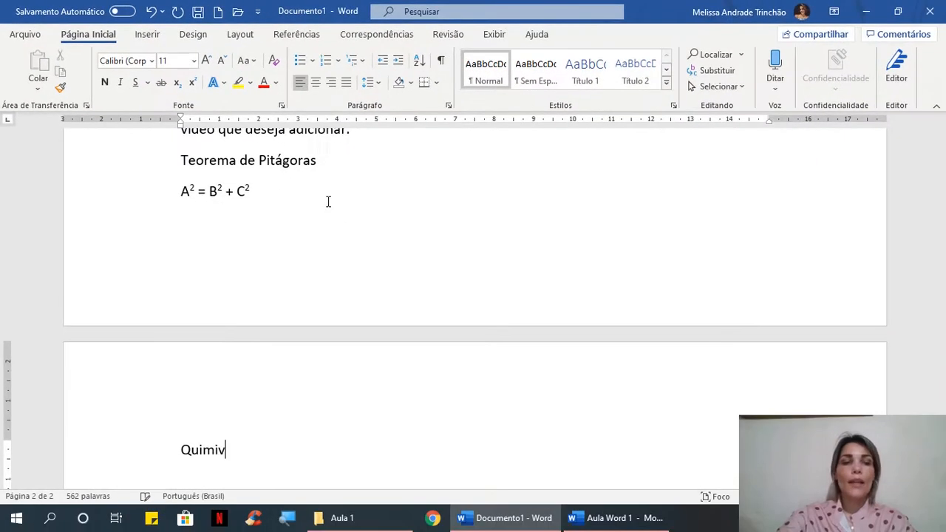
type("cs")
key("BackSpace")
key("BackSpace")
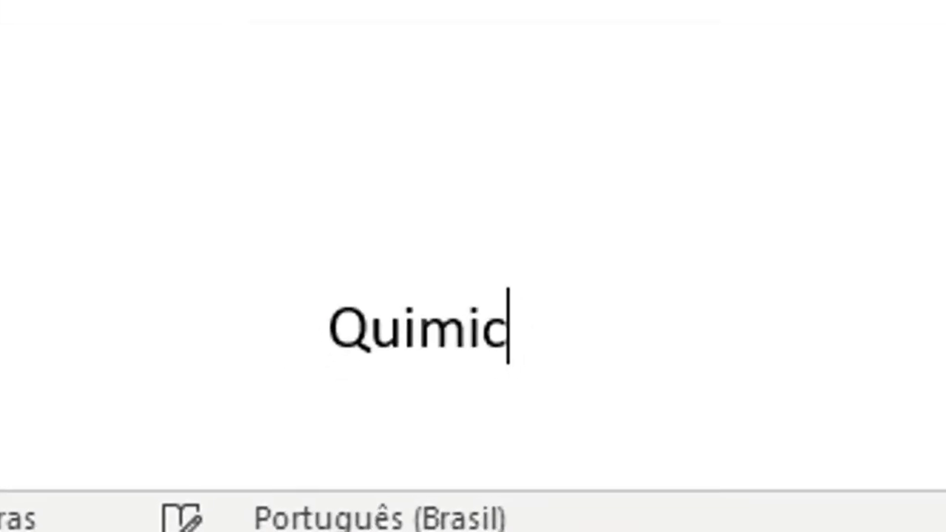
type("ca:")
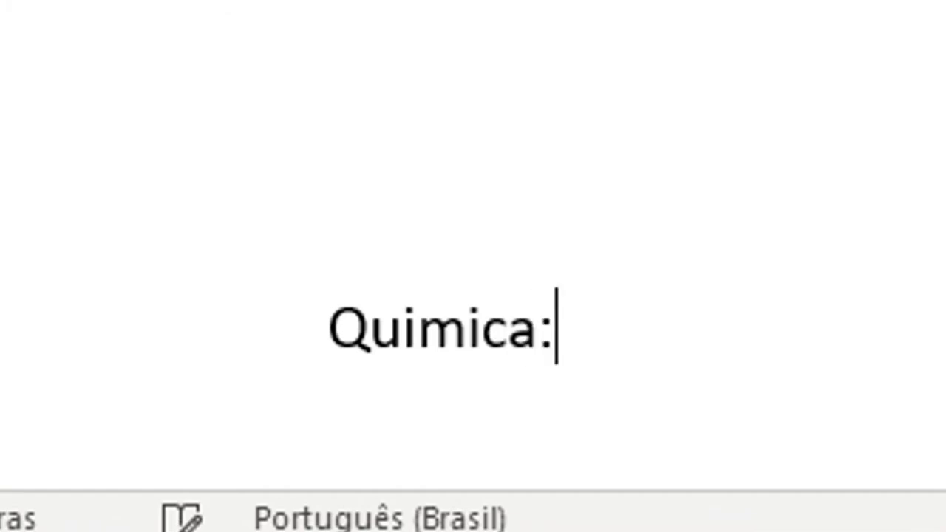
key("Return")
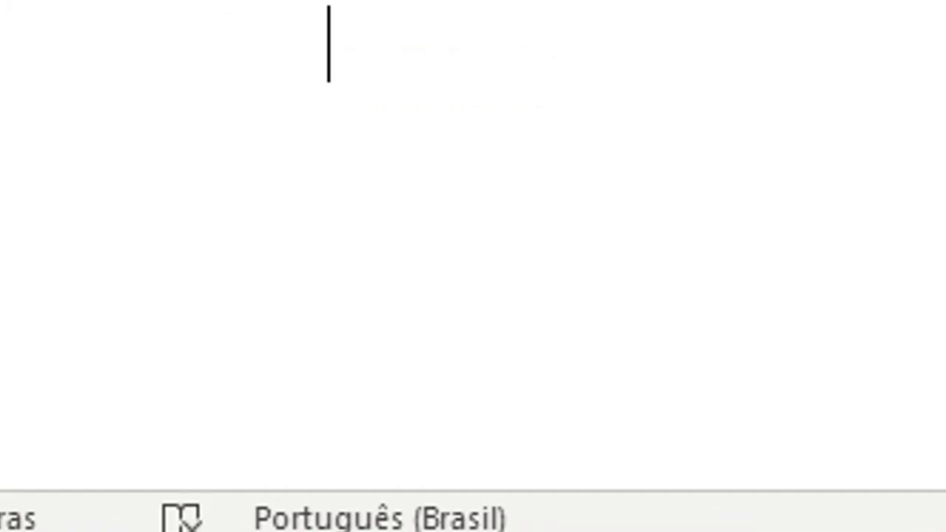
- Correct the misspelled "Quimica" to the spelling suggestion "Química" and return to the empty line below it
right_click(413, 50)
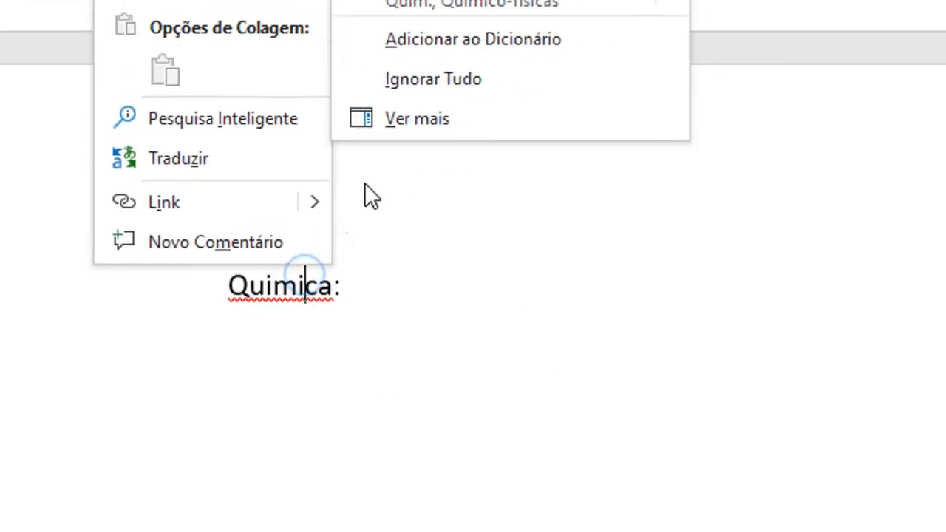
left_click(425, 3)
left_click(511, 335)
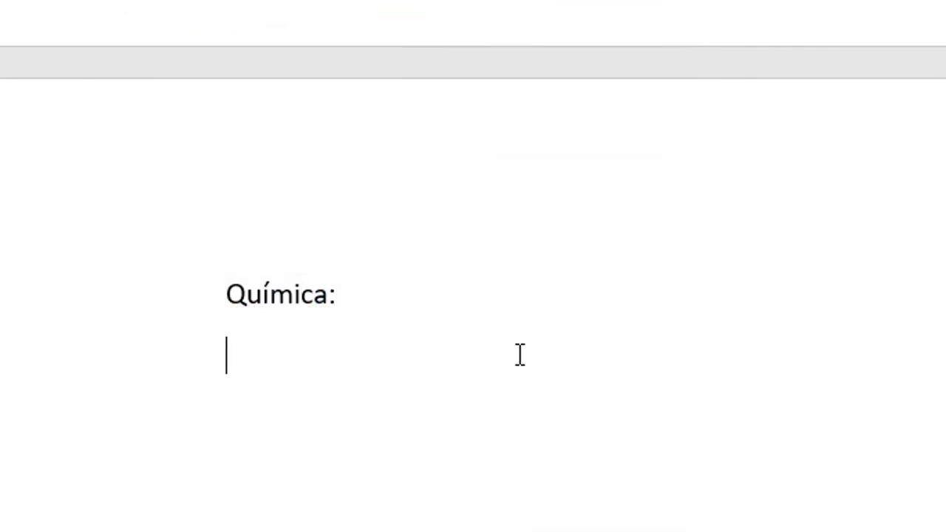
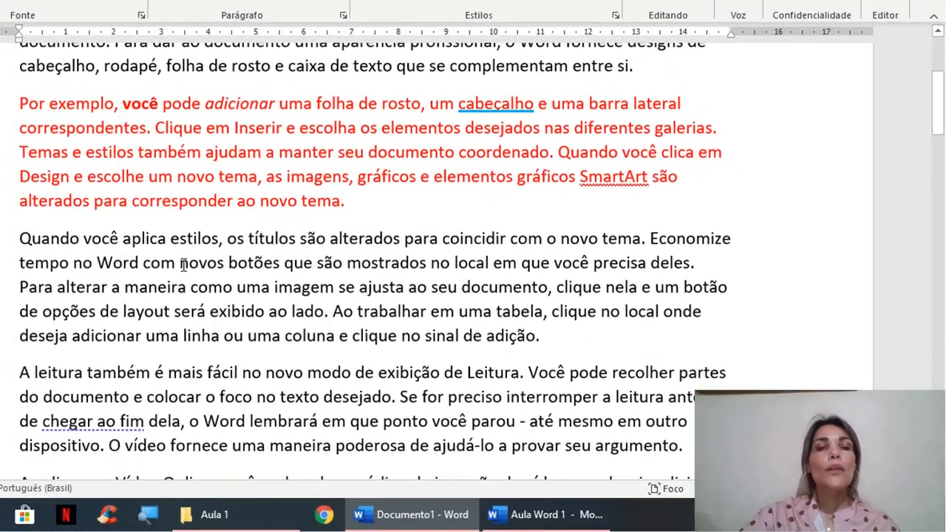
- Highlight "novos botões" in yellow and "mais fácil" in the next paragraph in bright green
left_click_drag(116, 242, 212, 244)
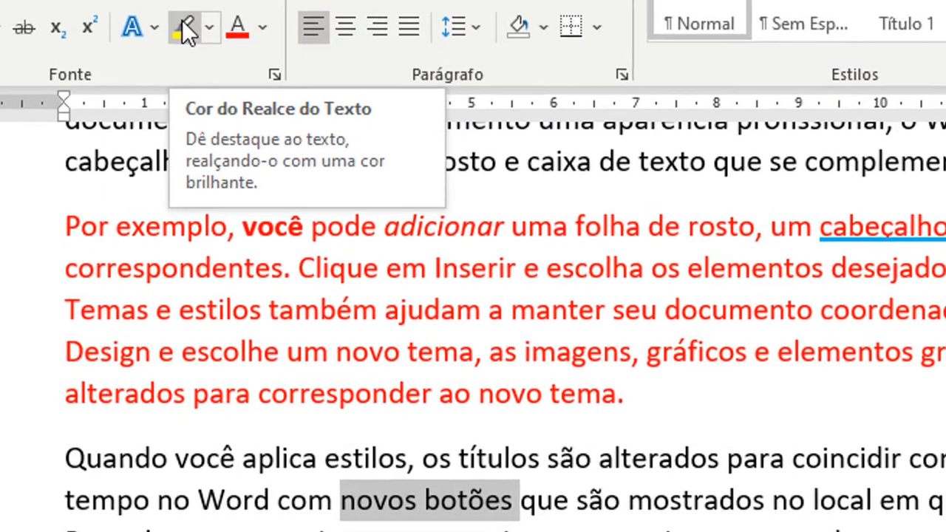
left_click(186, 28)
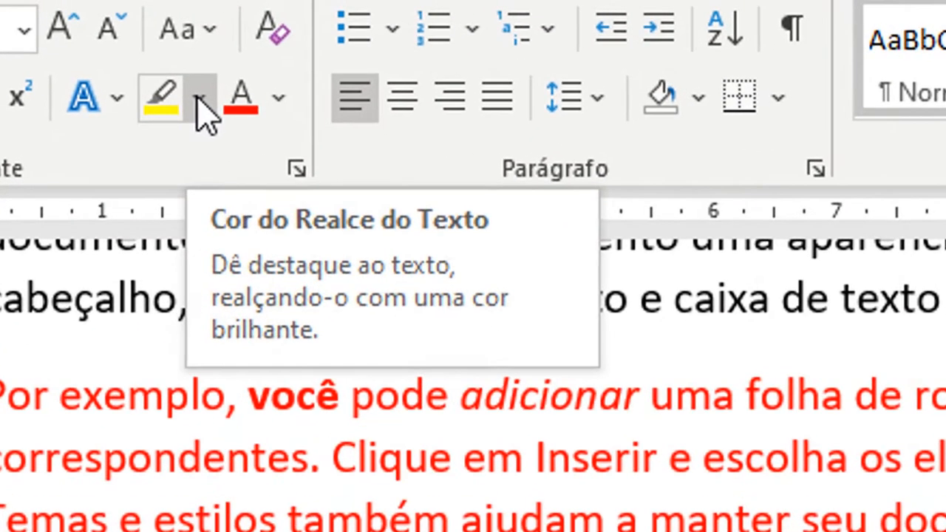
left_click(198, 97)
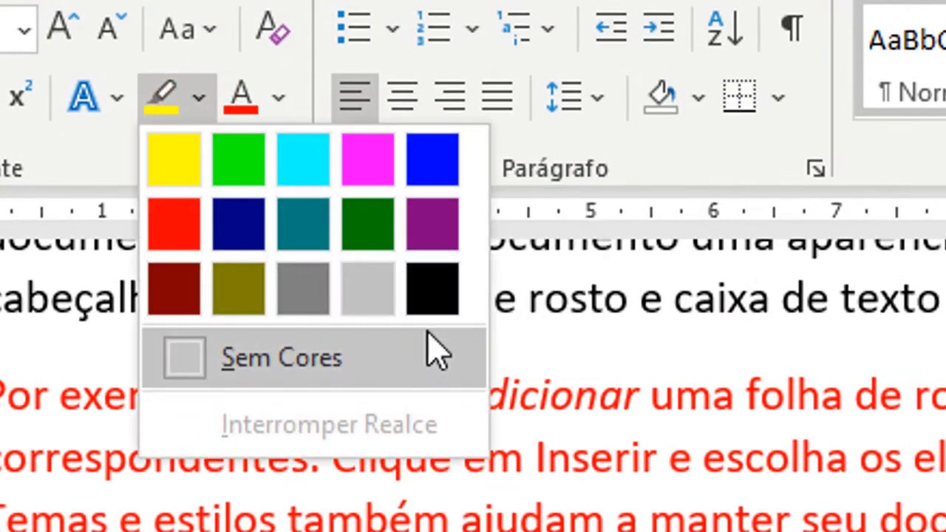
left_click(252, 174)
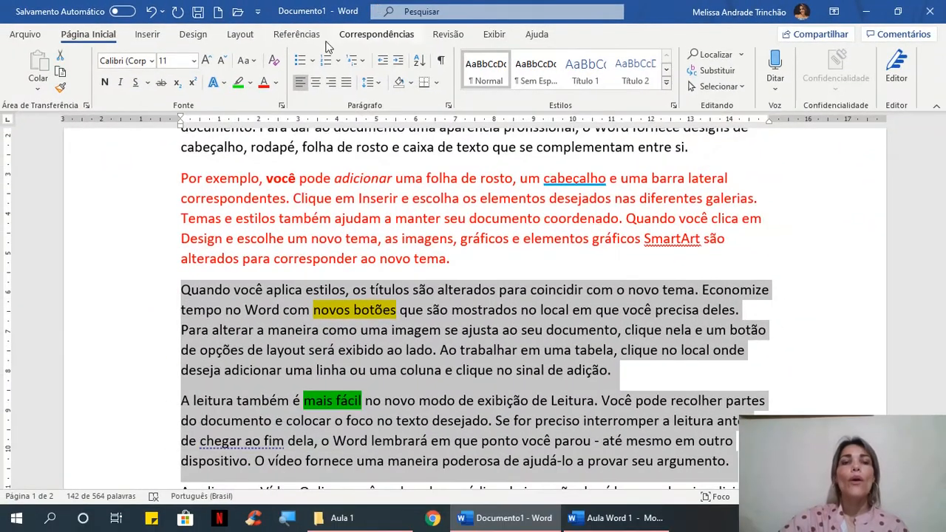
- Try to remove the highlighting from the selected paragraphs with Clear All Formatting, then deselect them
left_click(274, 61)
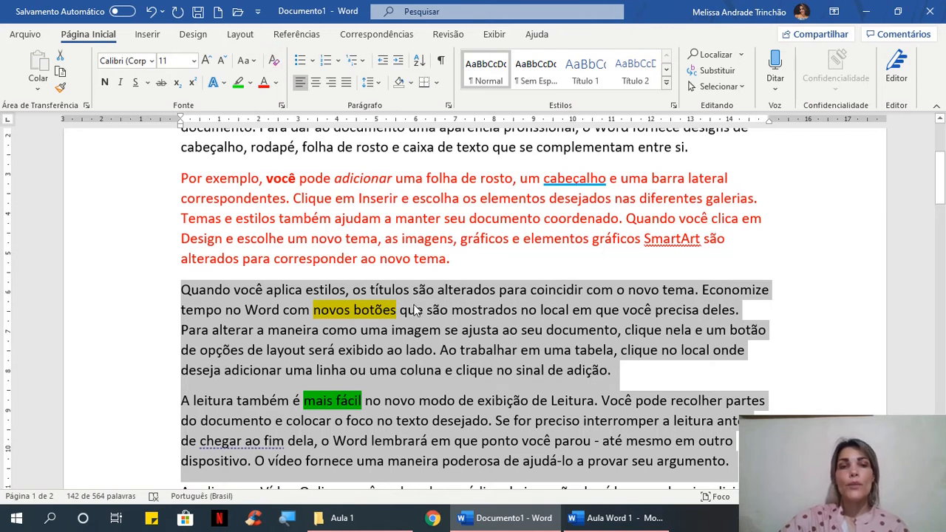
scroll(413, 310, "down", 3)
scroll(410, 309, "up", 3)
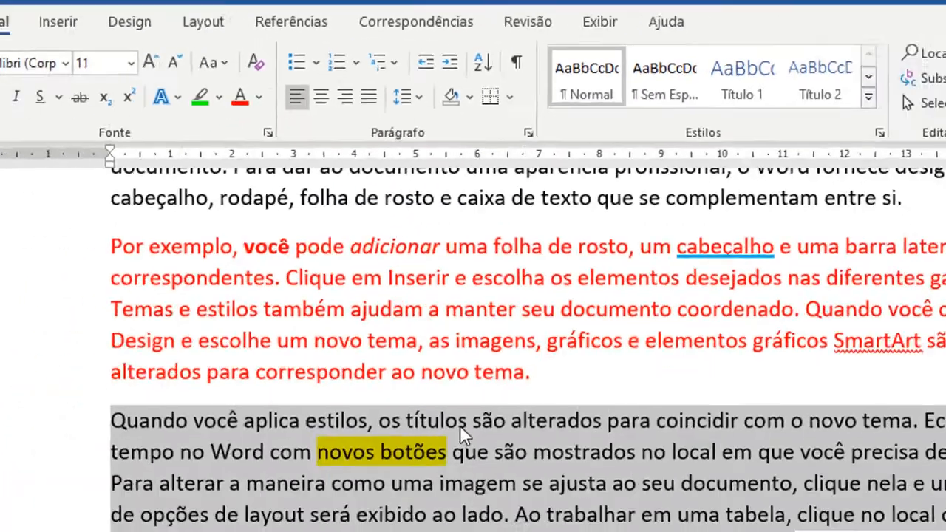
left_click(405, 290)
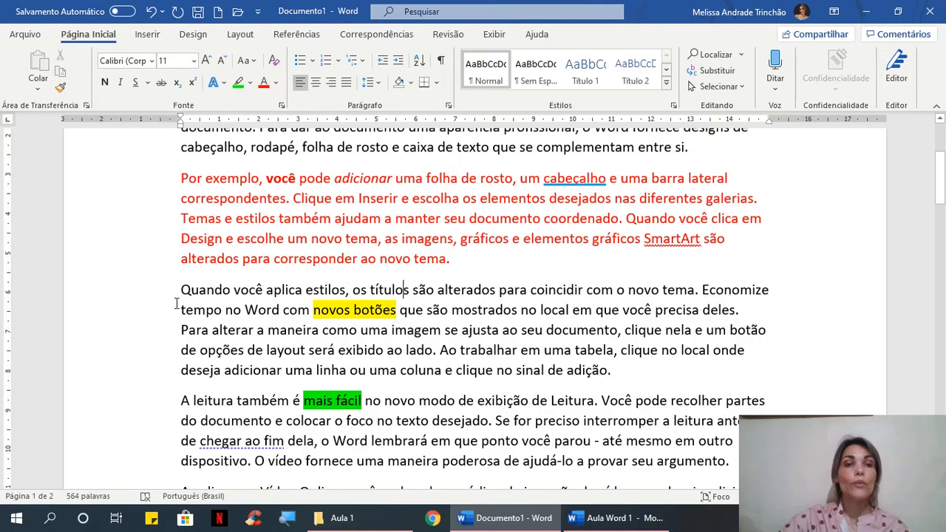
- Remove the highlighting from "novos botões" and "mais fácil" by setting their highlight colour to Sem Cores
left_click_drag(314, 310, 396, 310)
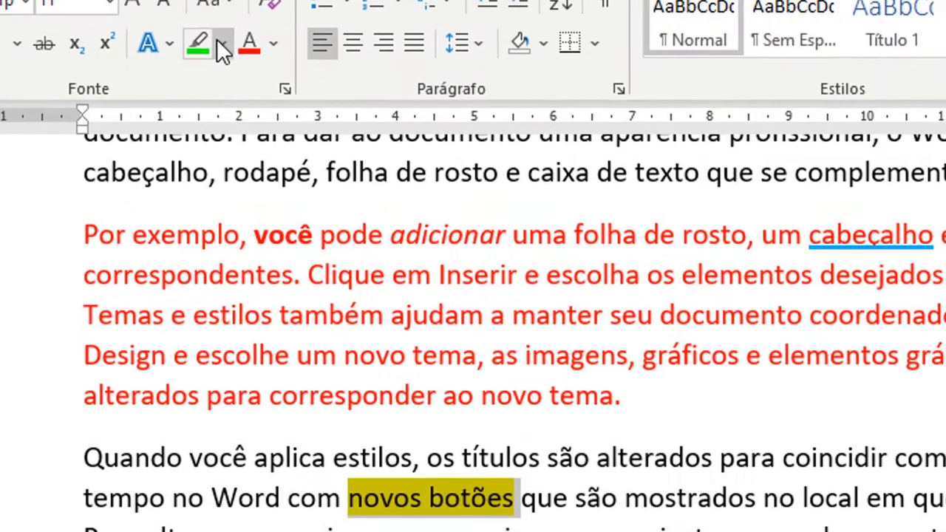
left_click(220, 46)
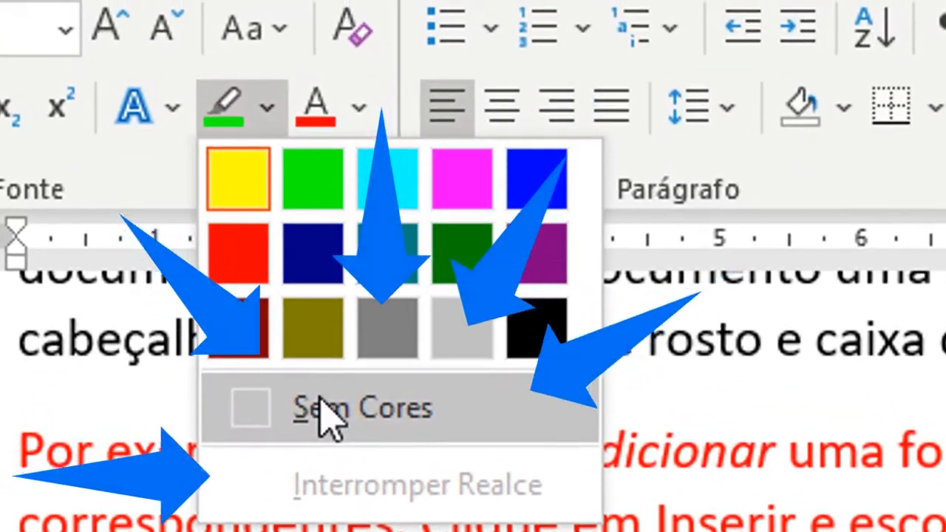
left_click(319, 403)
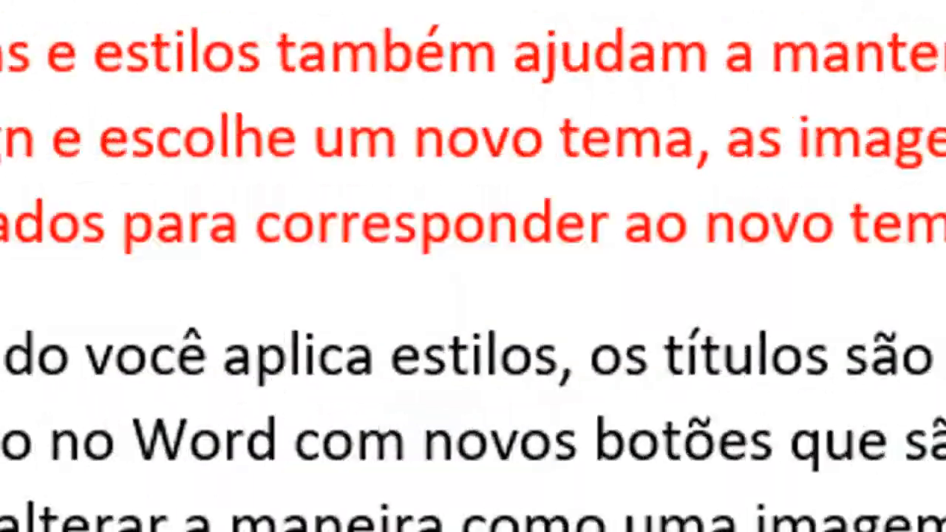
left_click(244, 81)
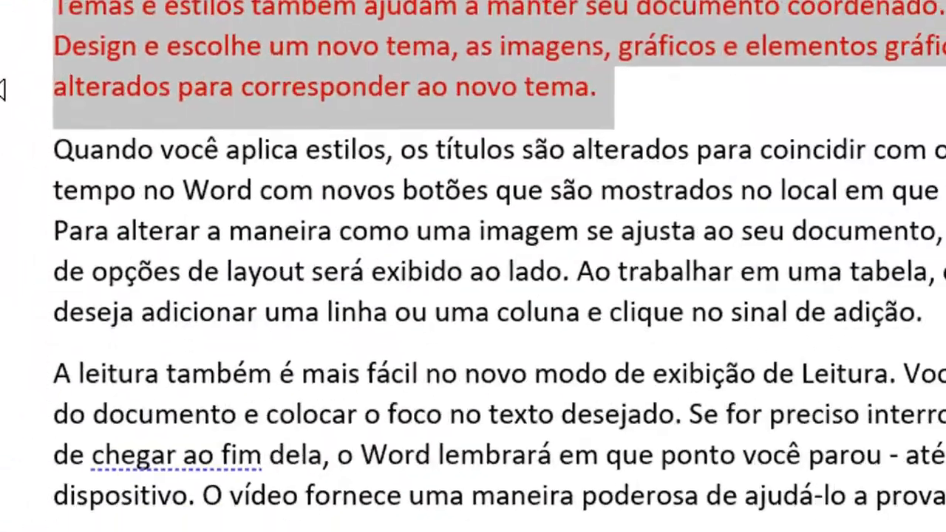
scroll(549, 352, "down", 5)
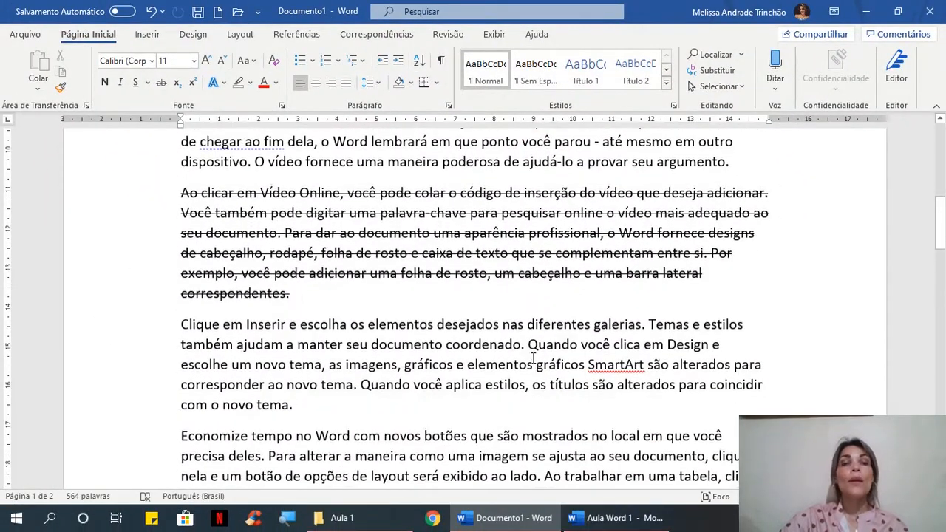
scroll(532, 358, "down", 3)
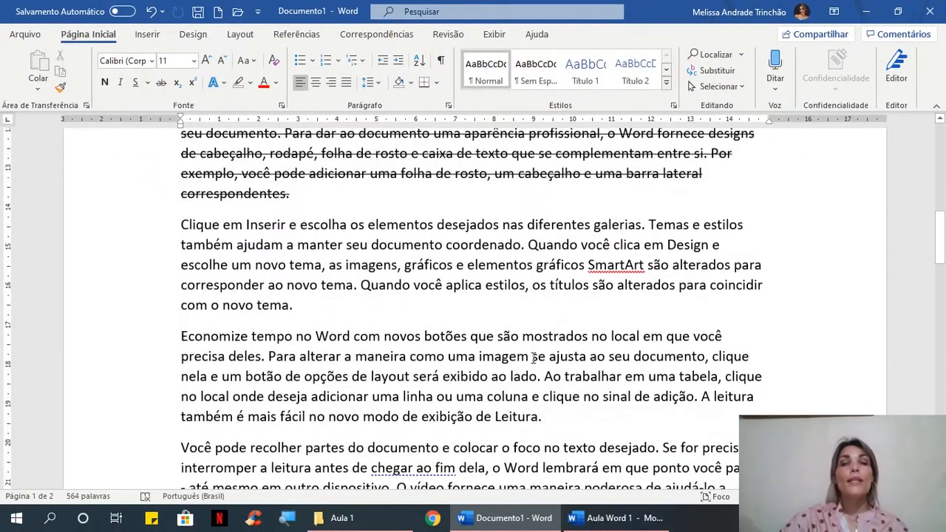
scroll(533, 357, "down", 4)
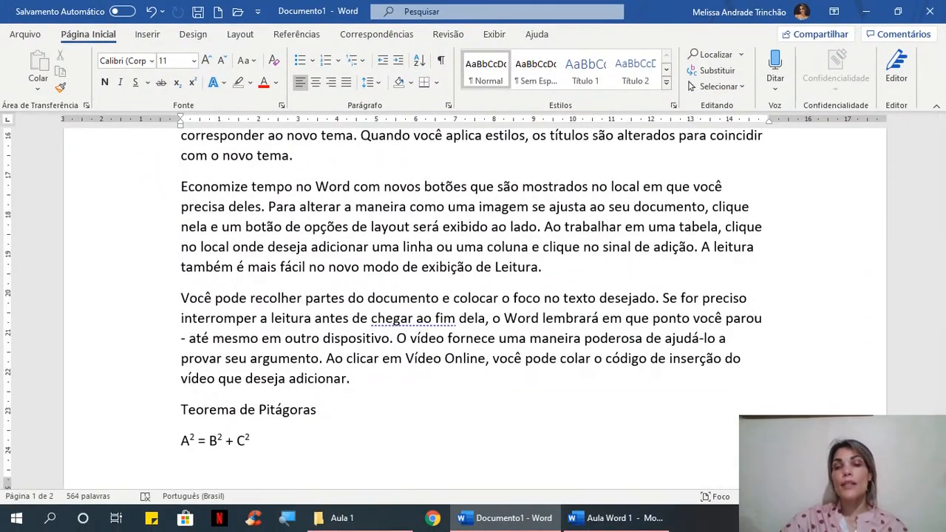
scroll(517, 293, "up", 15)
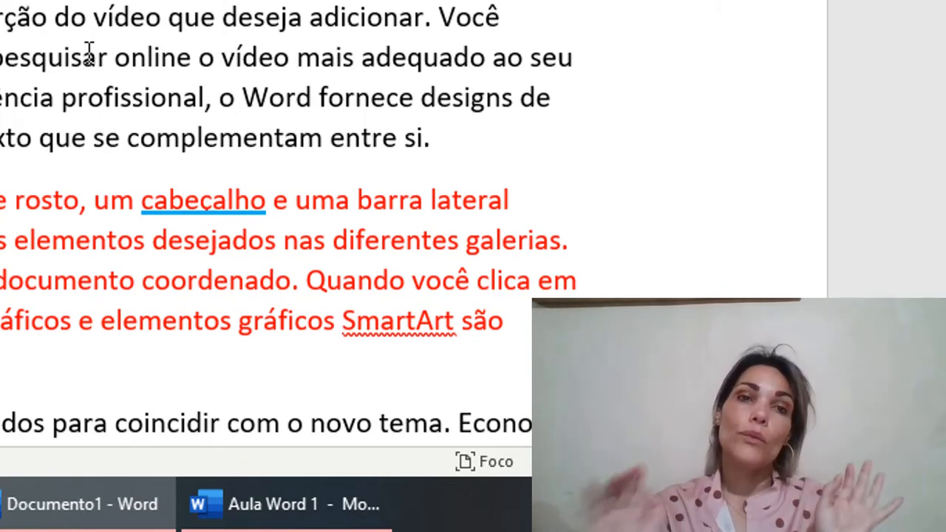
scroll(92, 56, "down", 3)
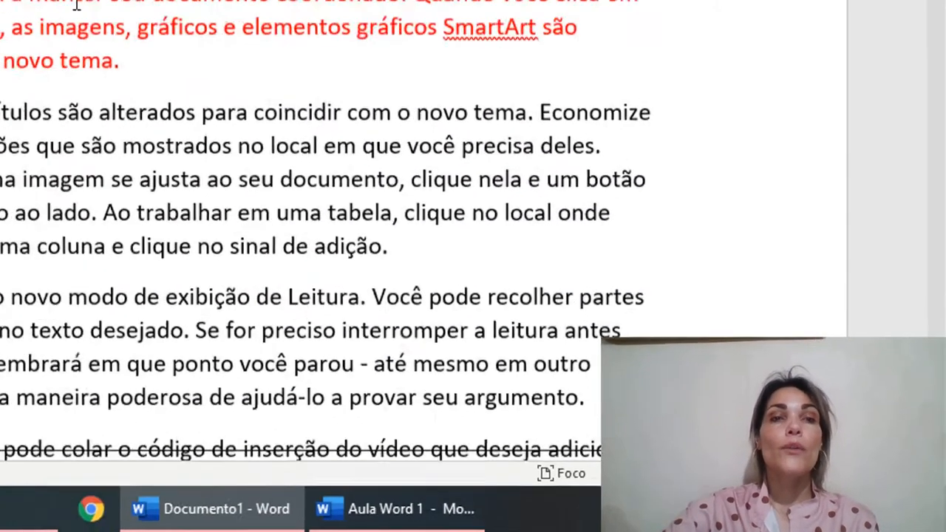
scroll(237, 226, "up", 3)
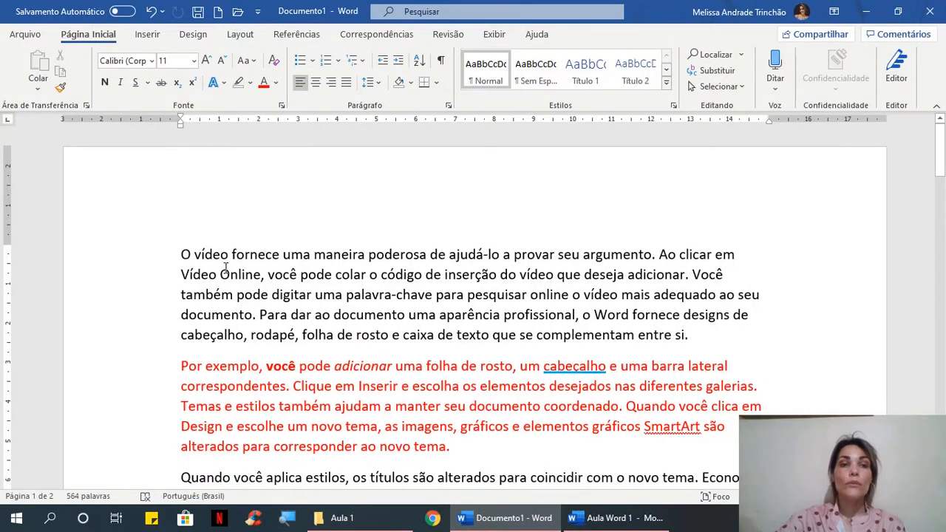
- Select the word "Online" in the first paragraph, followed by the whole paragraph
double_click(226, 270)
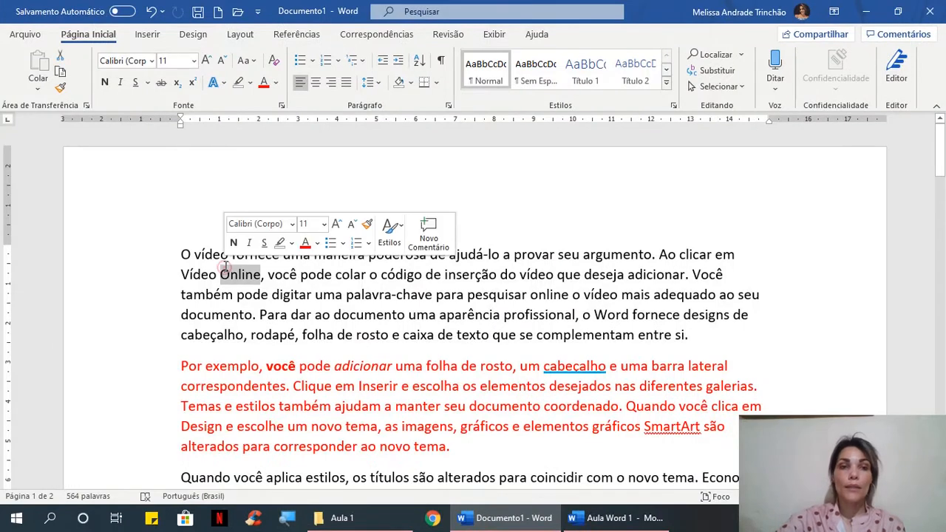
triple_click(226, 269)
double_click(225, 270)
double_click(225, 271)
- Select the first paragraph together with the non-adjacent paragraph starting "Quando você aplica estilos", skipping the red one
left_click_drag(157, 262, 152, 337)
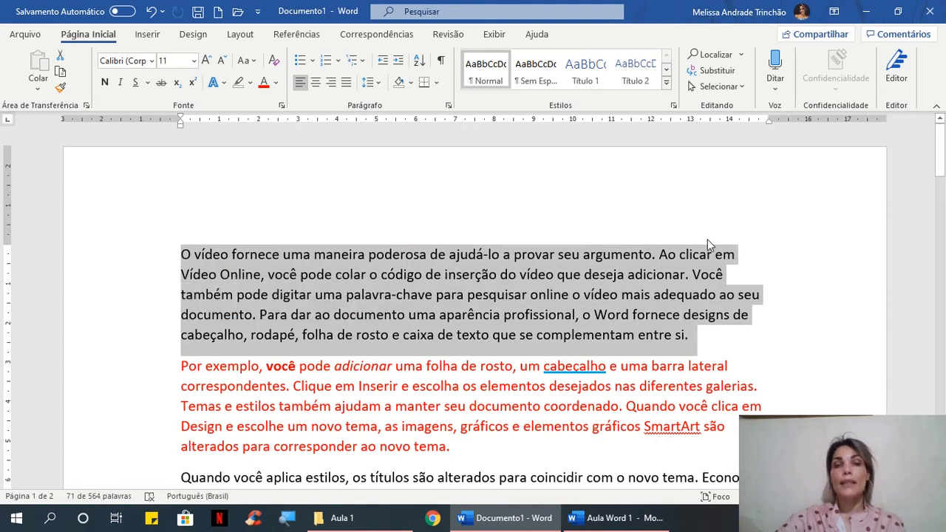
key("ctrl")
scroll(634, 259, "down", 3)
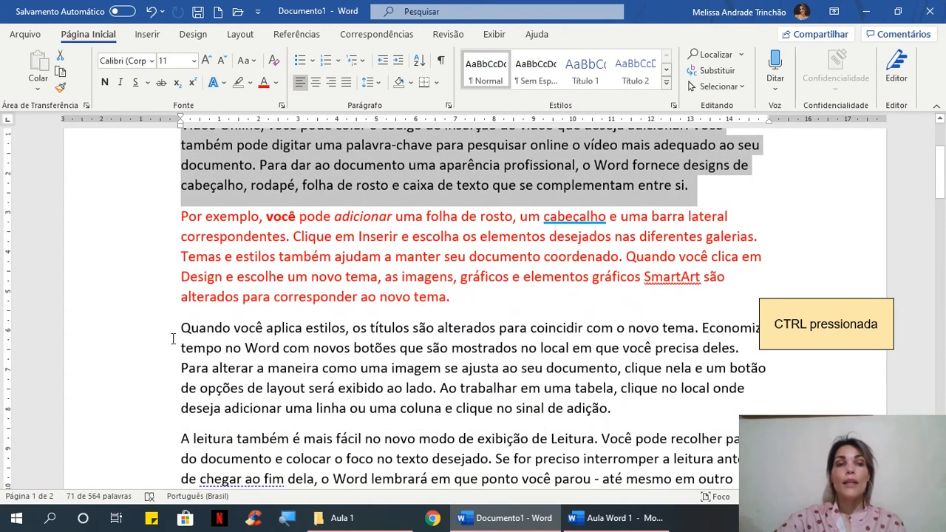
left_click_drag(157, 335, 155, 410)
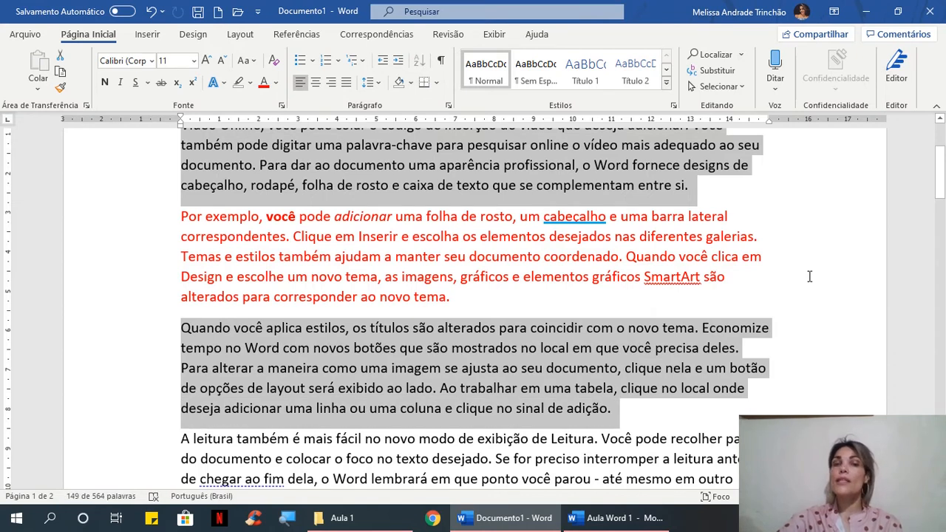
scroll(809, 276, "up", 3)
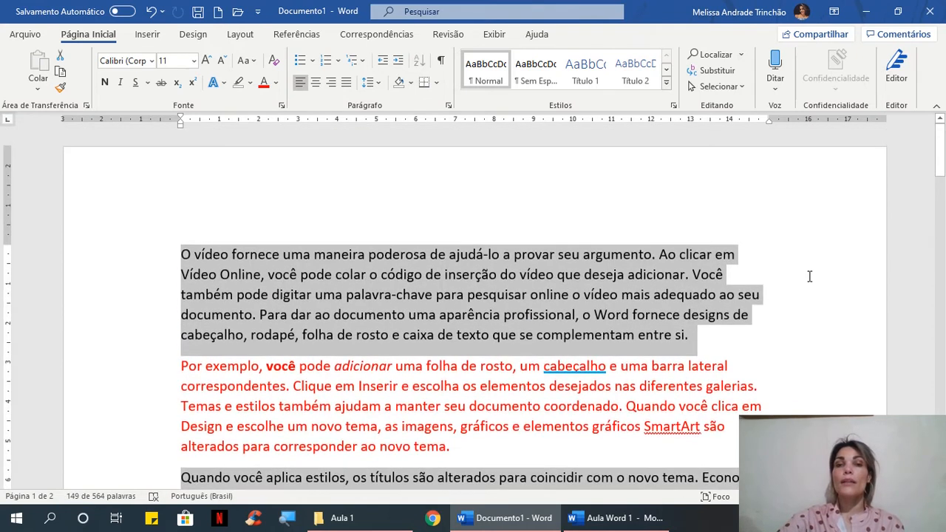
scroll(809, 277, "down", 3)
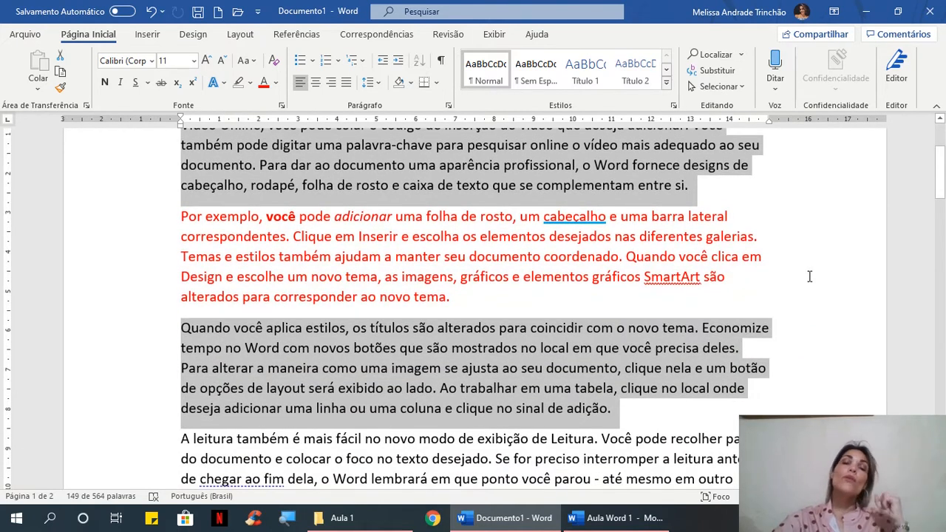
- Color the two selected paragraphs green and set their font to Times New Roman
left_click(276, 82)
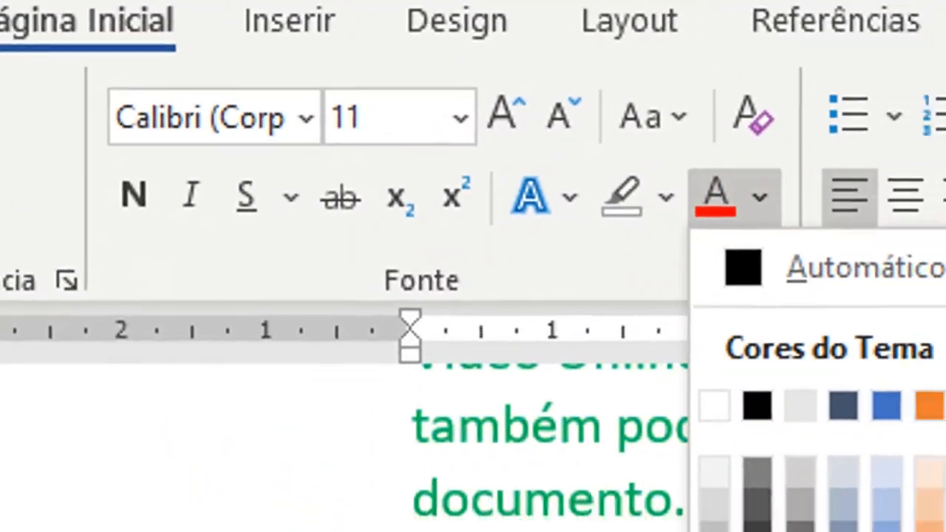
left_click(553, 431)
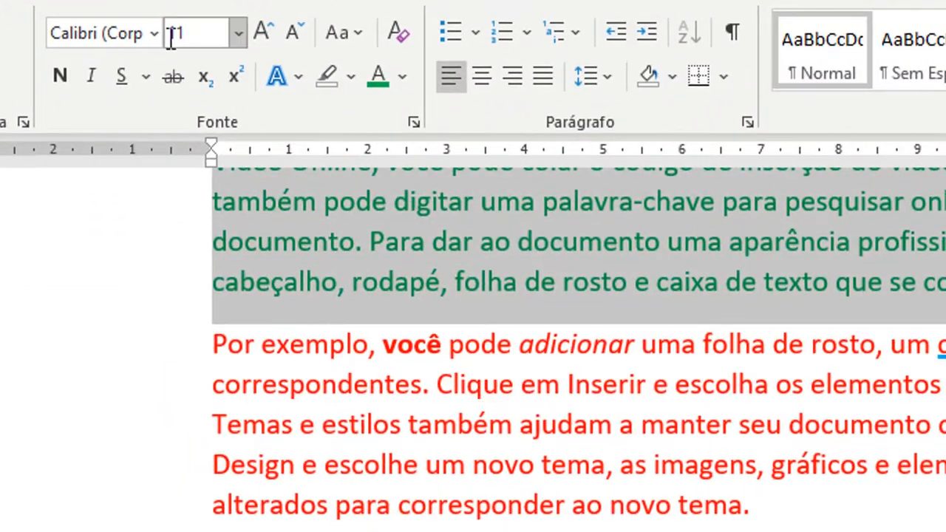
left_click(150, 34)
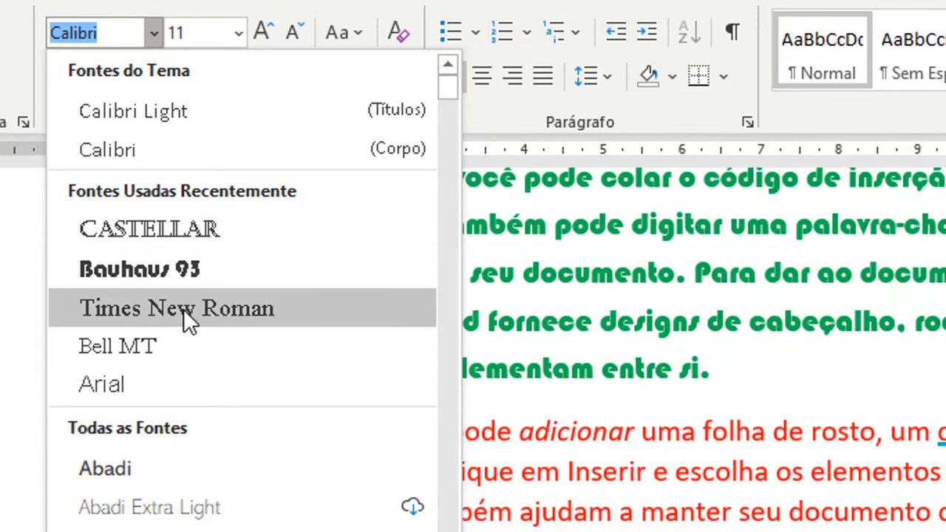
left_click(183, 309)
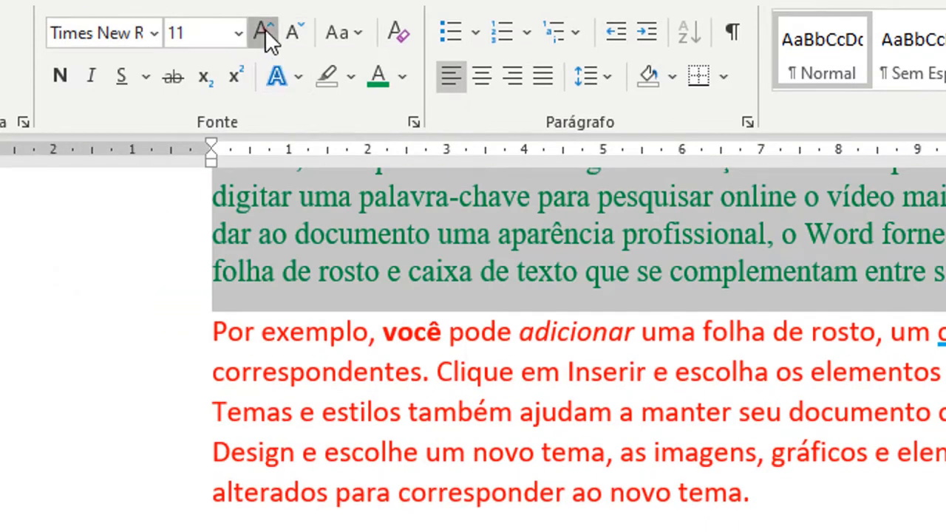
- Increase the selected paragraphs' font size to 12, change their text to MAIÚSCULAS and clear the selection
left_click(266, 33)
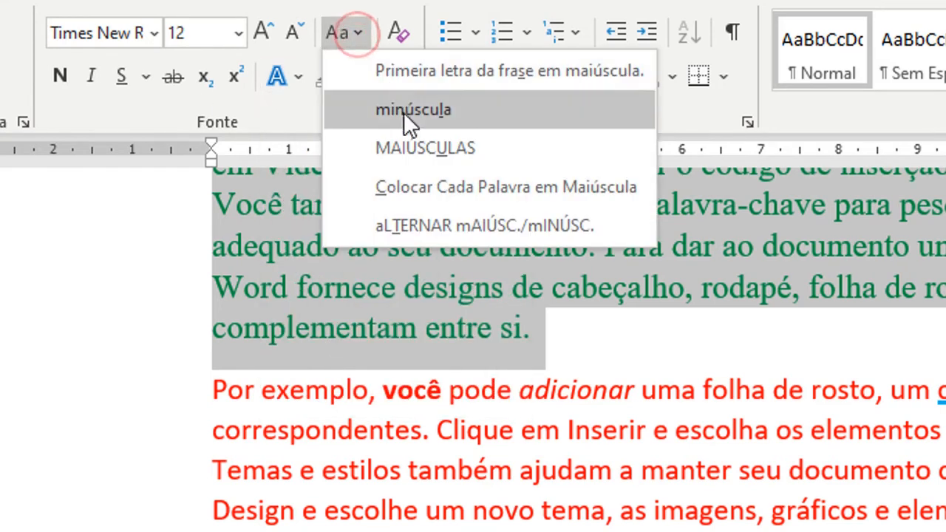
left_click(414, 147)
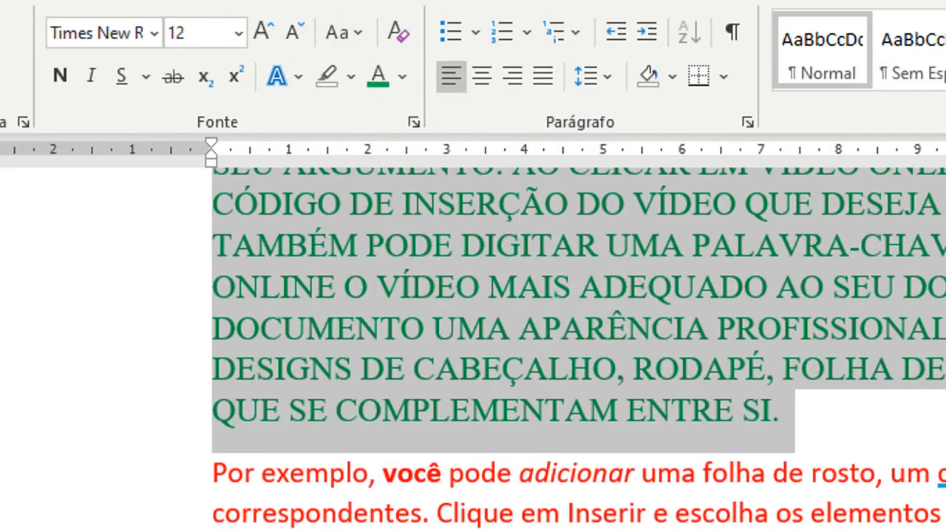
left_click(803, 302)
scroll(802, 302, "down", 2)
scroll(783, 295, "up", 2)
scroll(781, 296, "down", 1)
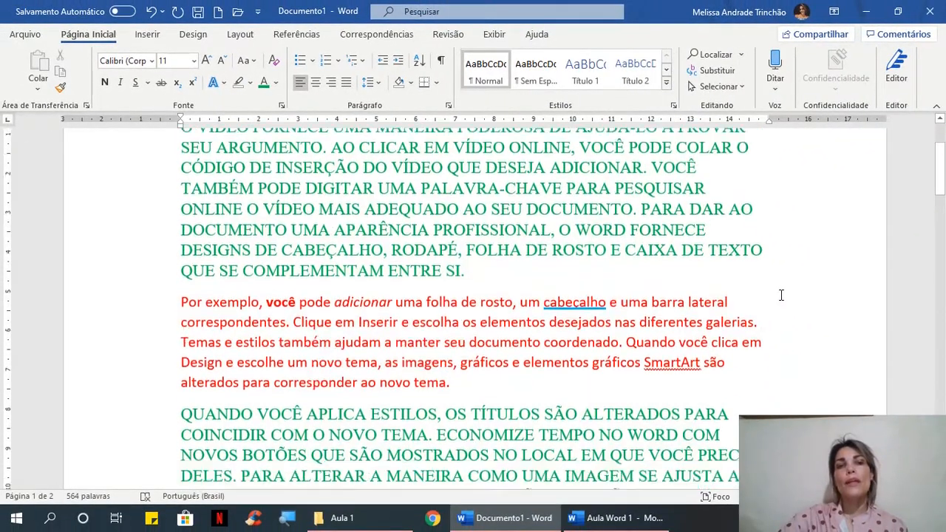
- Practise selecting vertical text blocks in the "A leitura também", struck-through and "Clique em Inserir" paragraphs, then deselect
scroll(781, 296, "down", 5)
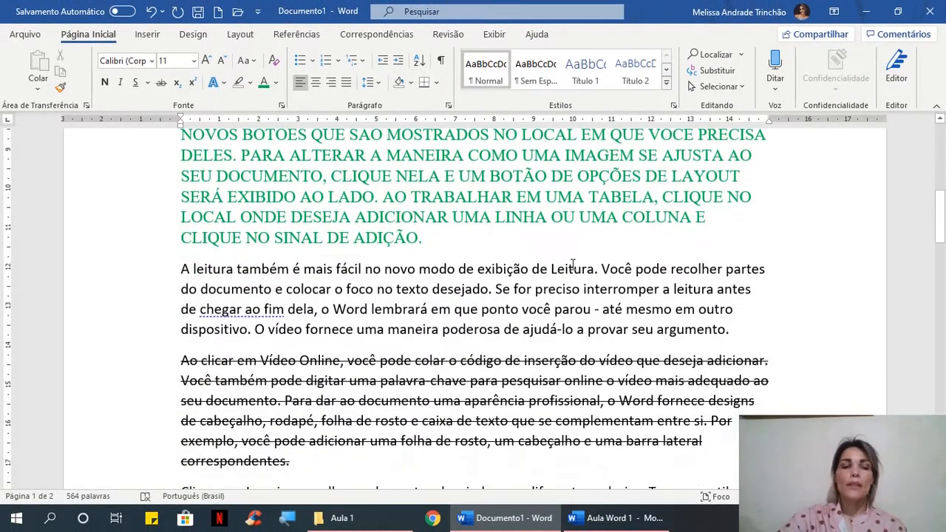
left_click_drag(422, 229, 474, 330)
left_click_drag(603, 355, 637, 420)
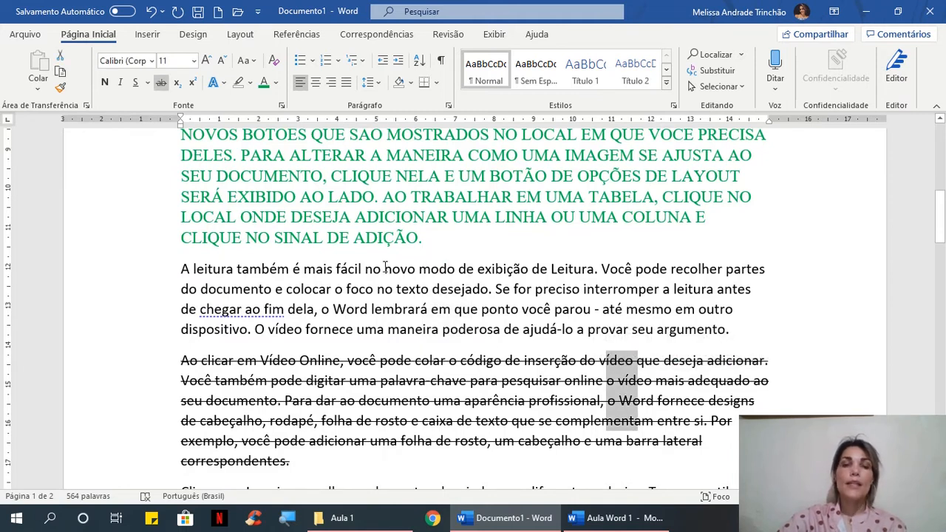
left_click_drag(388, 269, 433, 337)
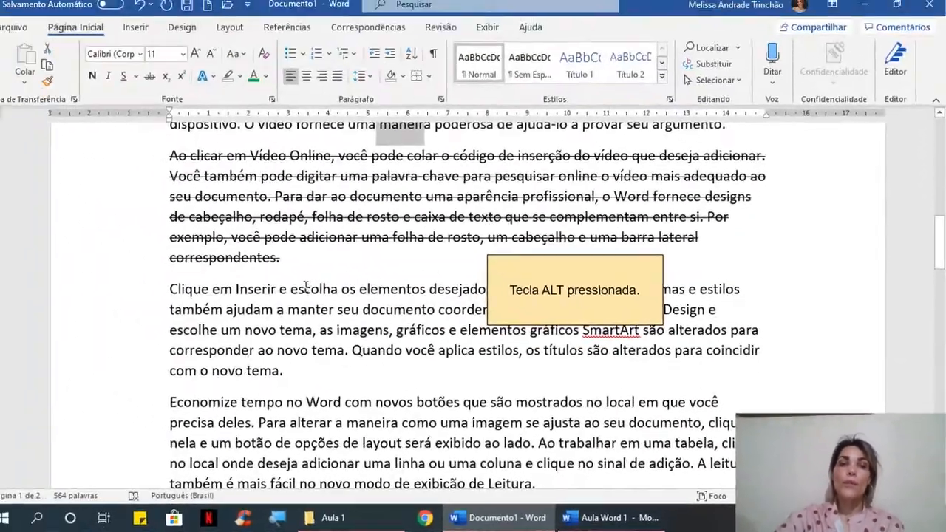
left_click(306, 293, "alt")
left_click_drag(328, 318, 350, 367)
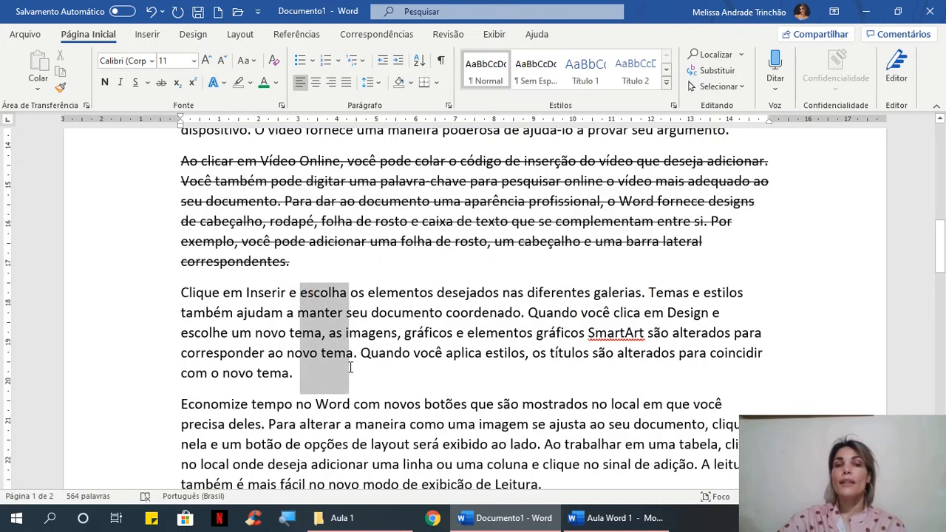
left_click(769, 266)
- In the "Clique em Inserir" paragraph, color a vertical block at the line starts green and the block beginning at "Inserir" orange
left_click_drag(183, 288, 241, 373)
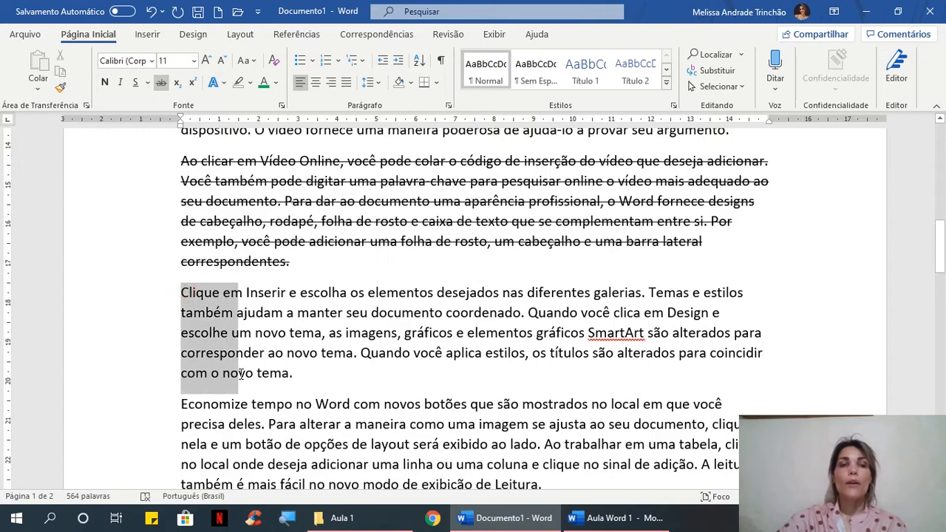
left_click(263, 82)
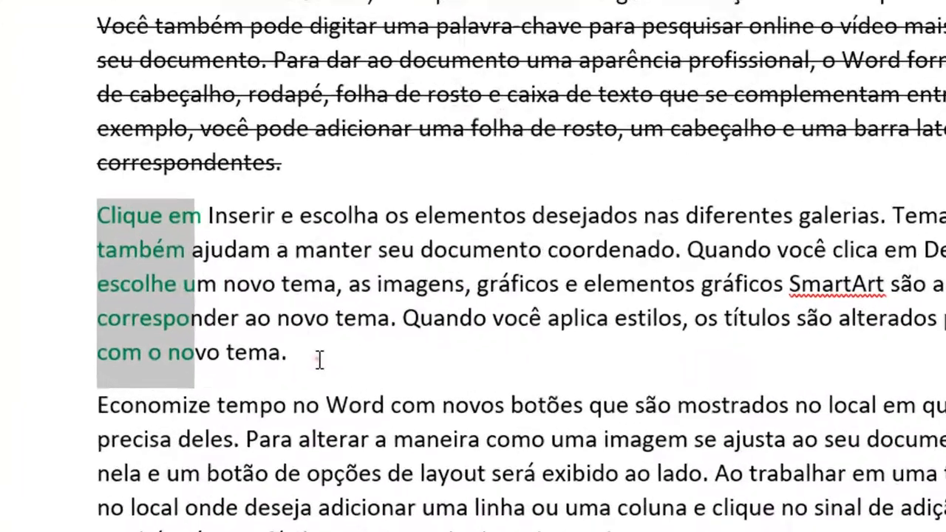
left_click_drag(312, 378, 250, 307)
left_click_drag(199, 207, 190, 172)
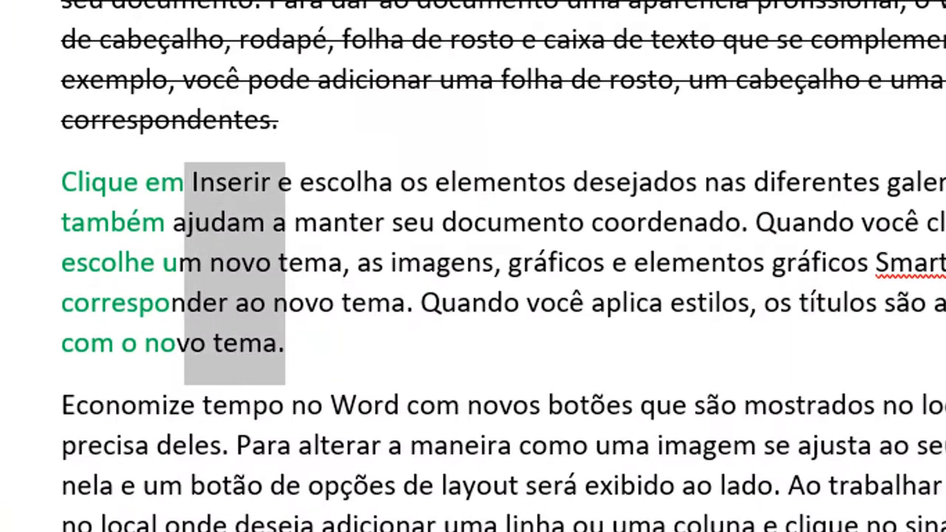
left_click(272, 71)
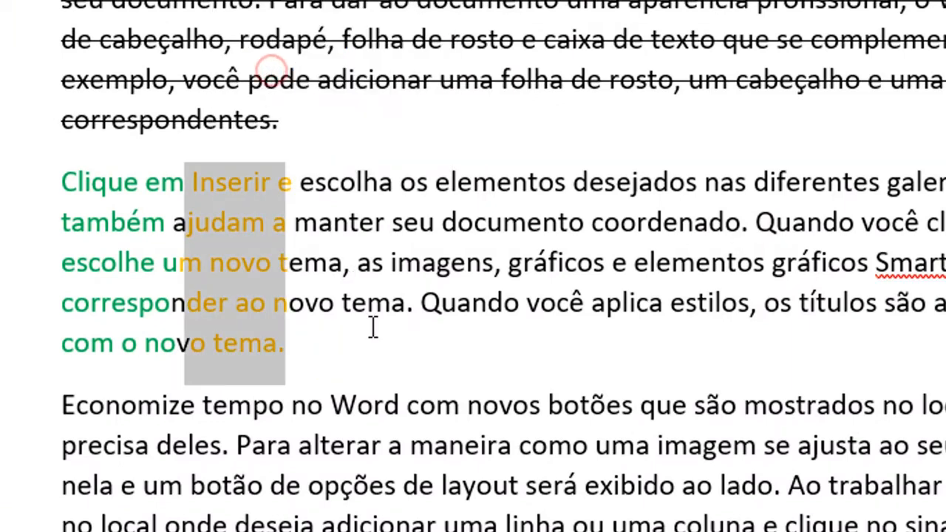
- Color the vertical block beginning at "escolha" red and the one beginning at "elementos" purple in the same paragraph
left_click_drag(285, 347, 418, 172)
left_click(253, 2)
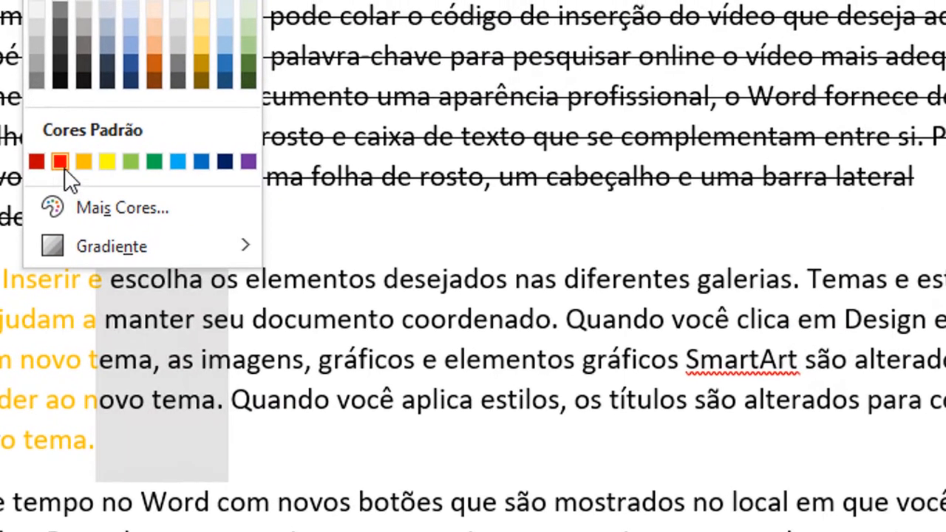
left_click(61, 162)
left_click_drag(440, 414, 249, 273)
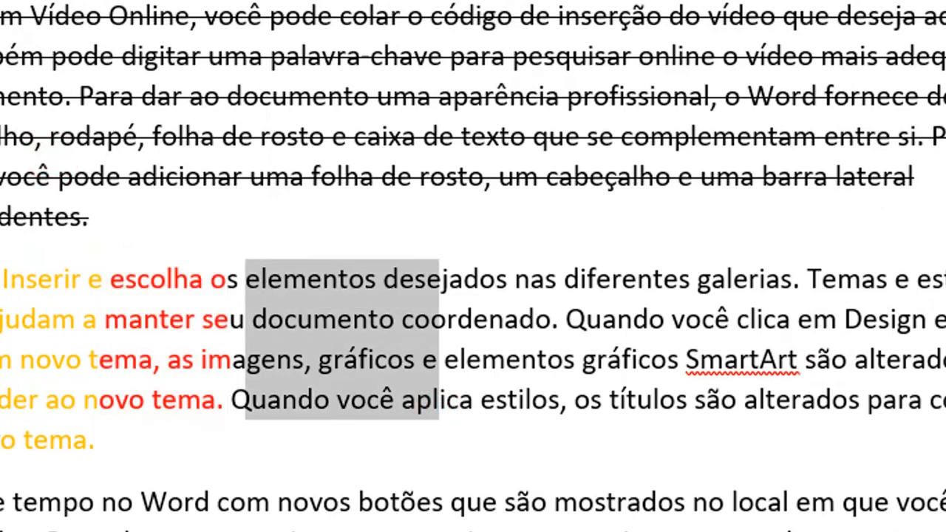
left_click(253, 1)
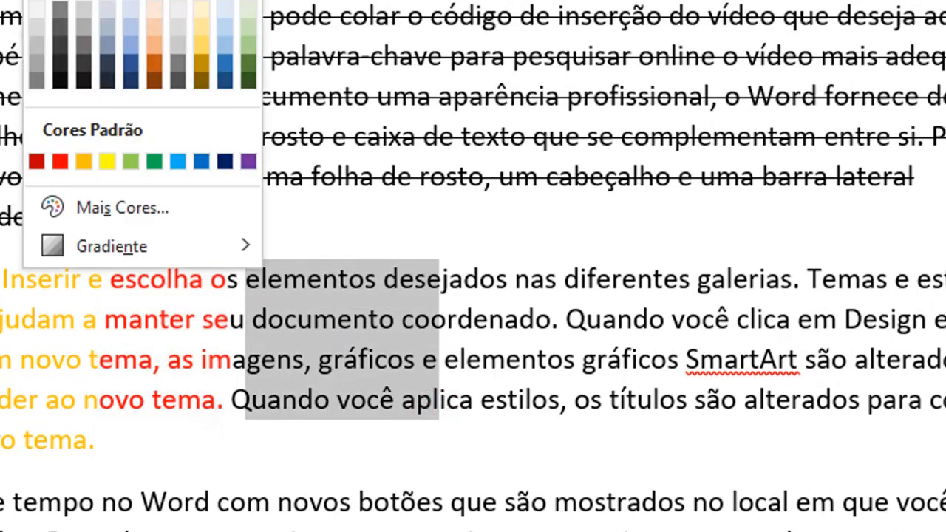
left_click(252, 159)
- In the "Clique em Inserir" paragraph, color the vertical block beginning at "dos nas diferen" light blue and the one beginning at "ntes galerias" yellow
left_click_drag(639, 410, 464, 260)
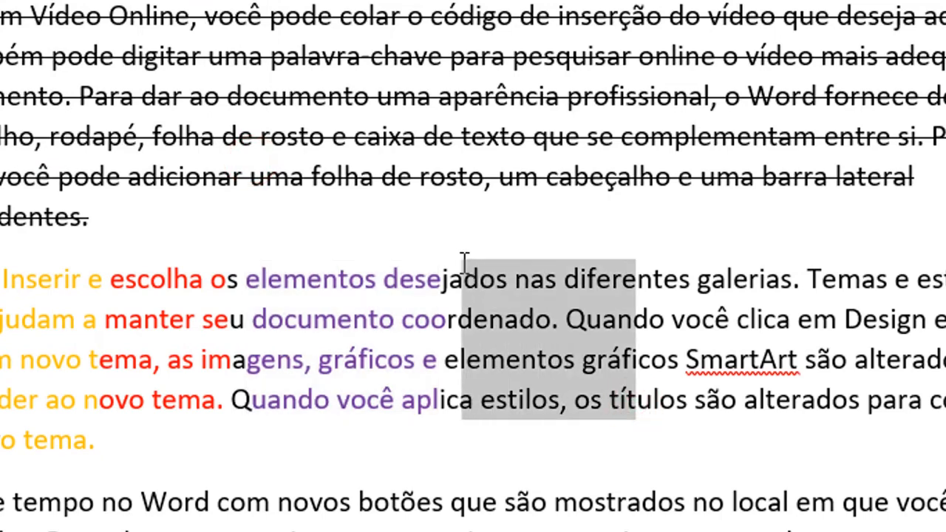
left_click(253, 2)
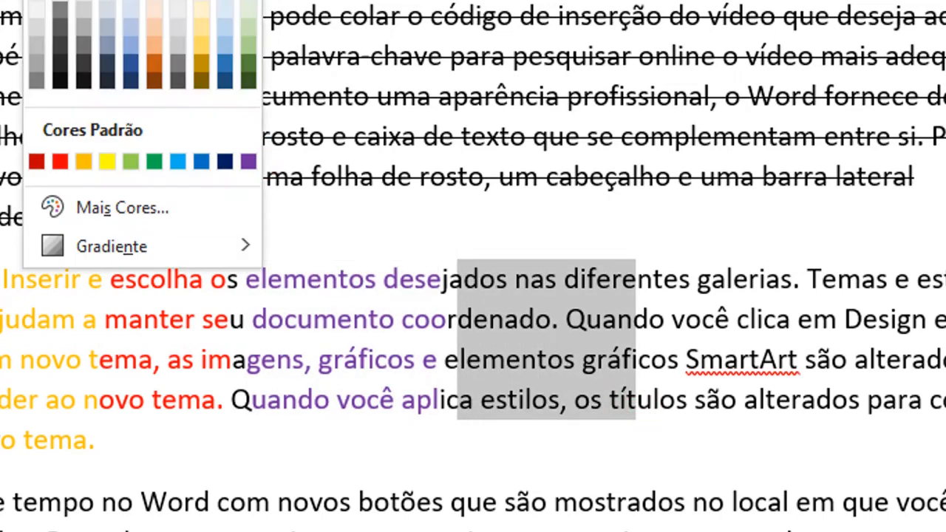
left_click(178, 154)
left_click_drag(817, 413, 651, 278)
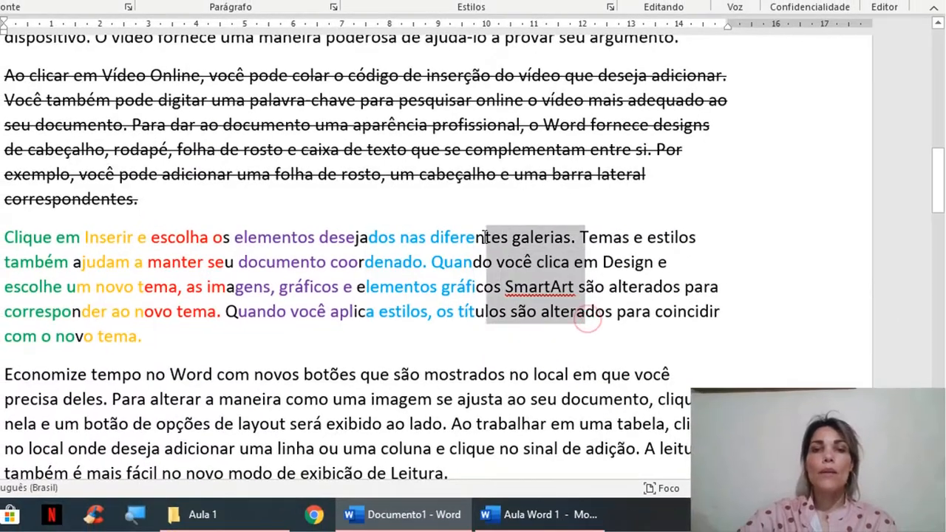
left_click(124, 2)
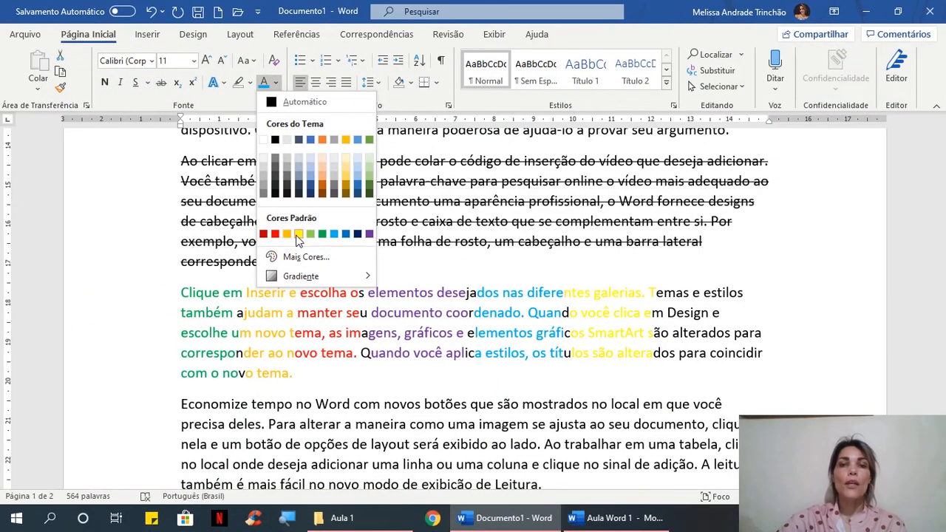
left_click(298, 234)
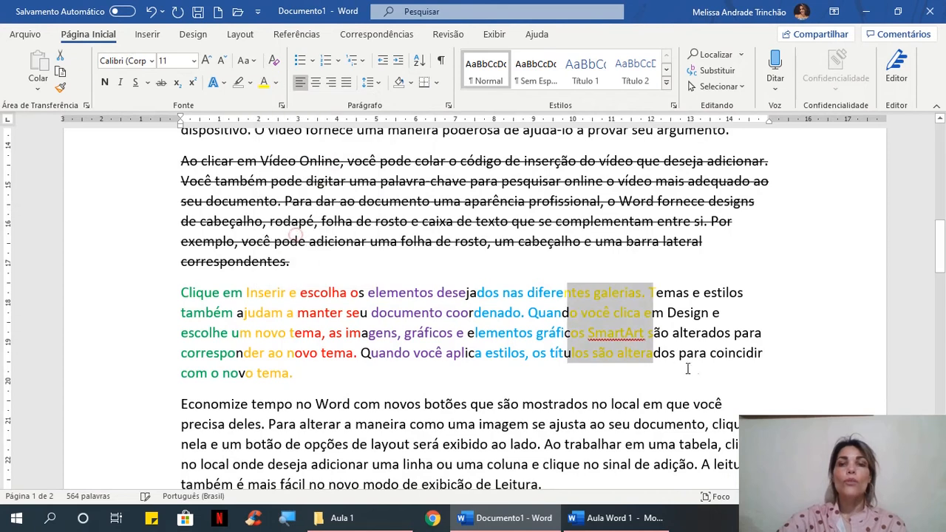
- Color the vertical block at the paragraph's line ends, starting from "Temas e estilos", theme green and clear the selection
left_click(769, 354)
left_click(769, 355, "alt")
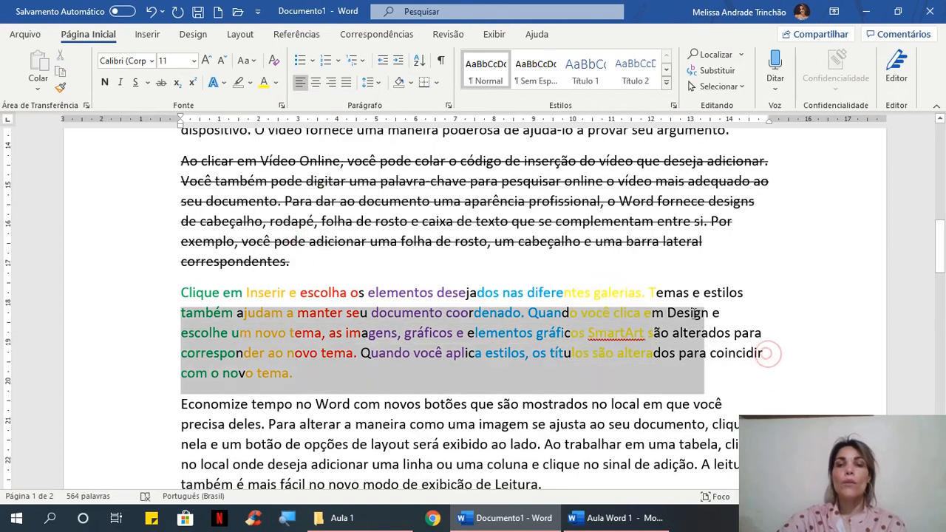
left_click(688, 312)
left_click_drag(682, 302, 770, 347)
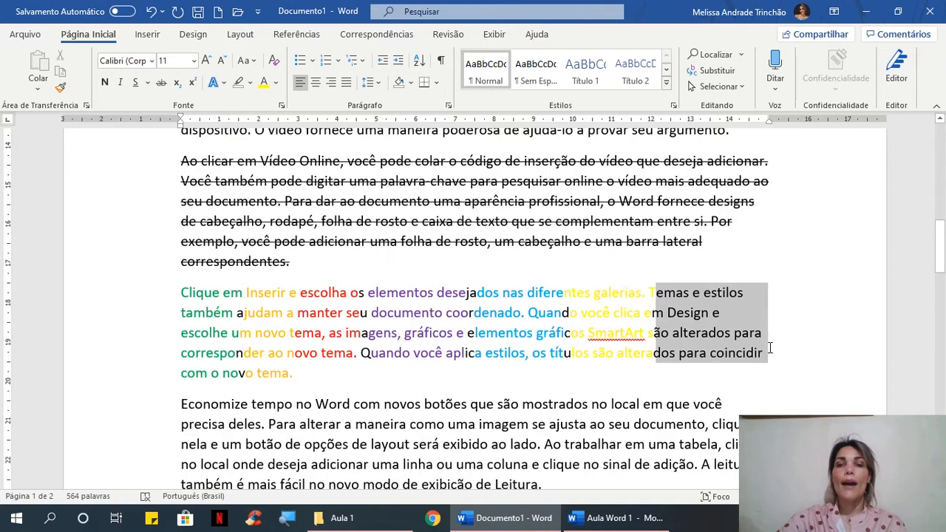
left_click(279, 86)
left_click(367, 140)
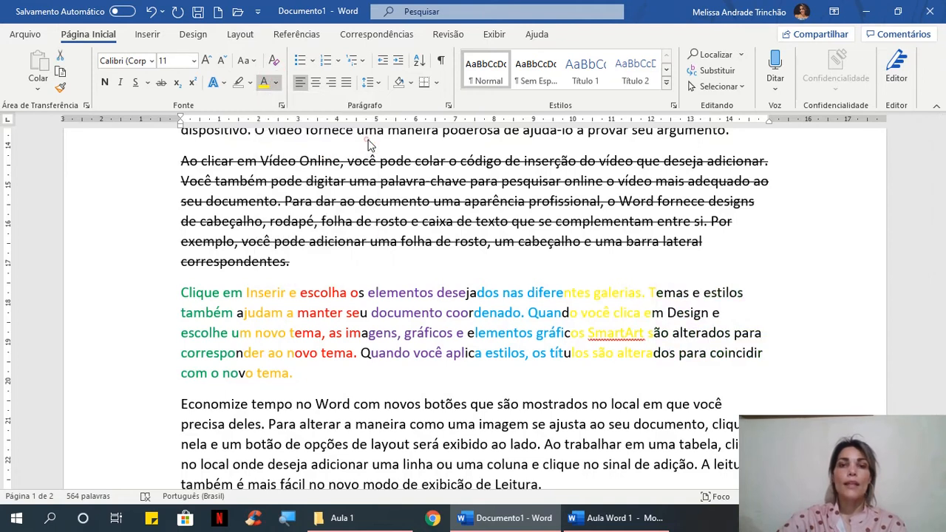
left_click(805, 302)
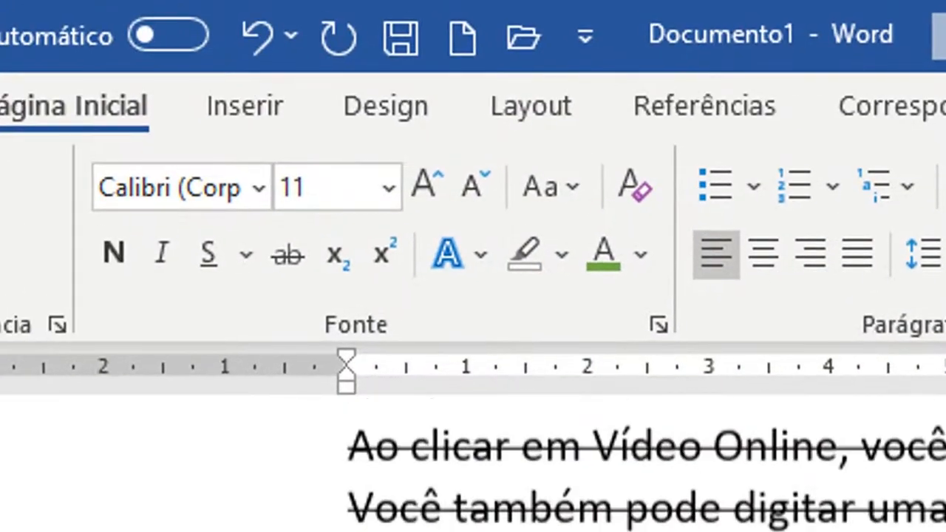
- Apply the light blue shadowed text effect to the passage from "Você pode recolher" through "outro dispositivo." and deselect it
scroll(642, 458, "down", 4)
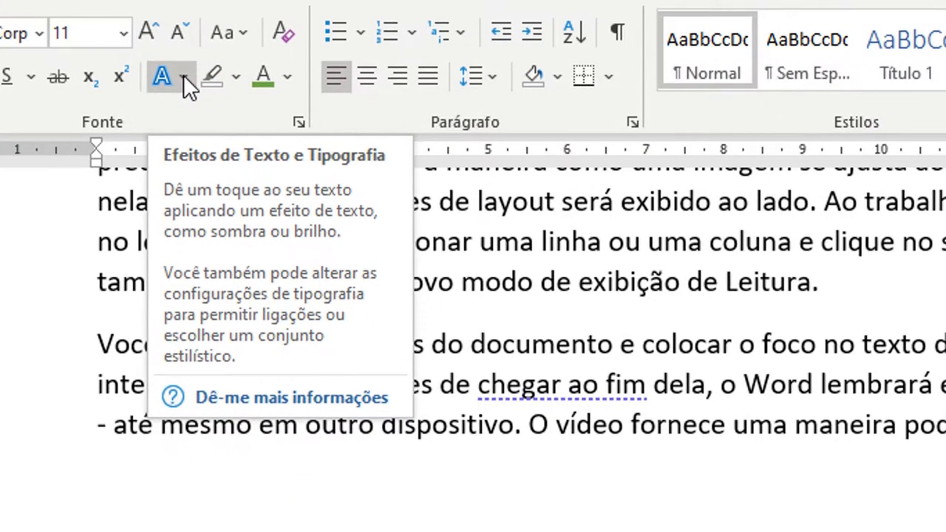
left_click(323, 478)
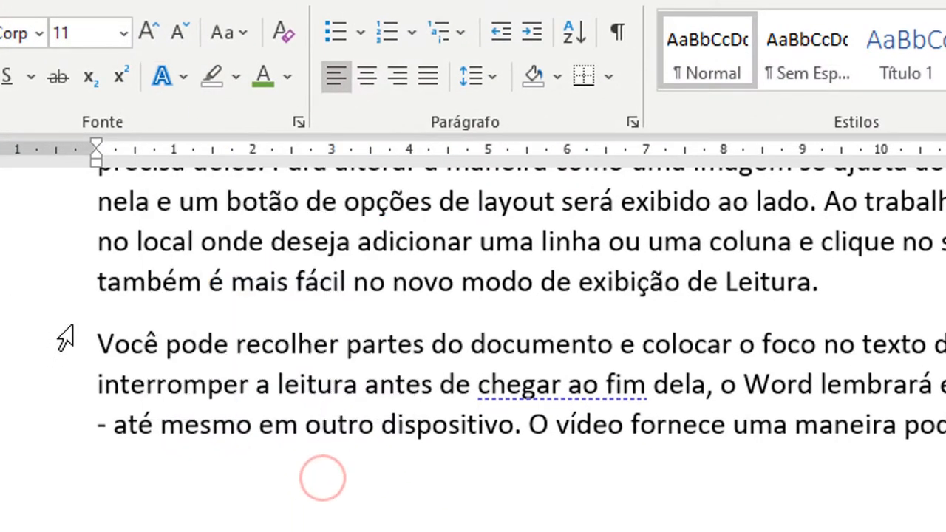
left_click_drag(69, 352, 127, 356)
left_click(522, 467)
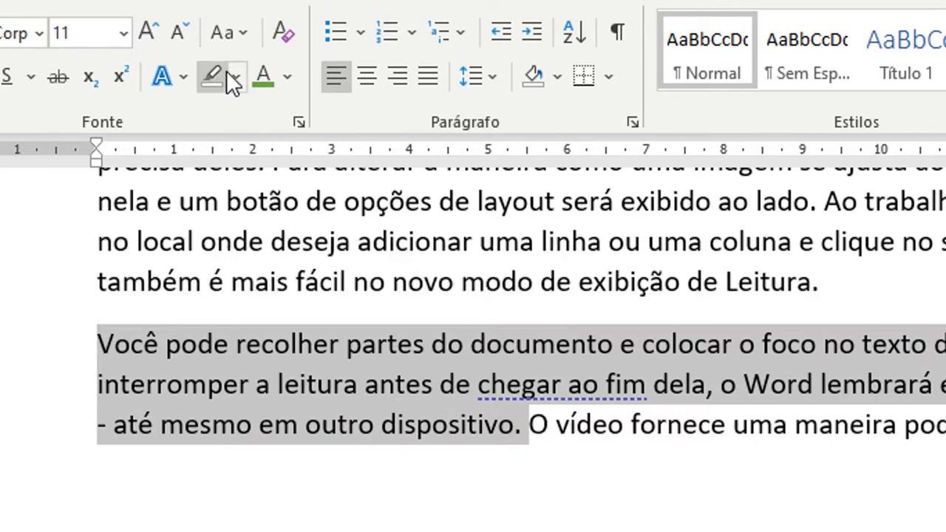
left_click(184, 74)
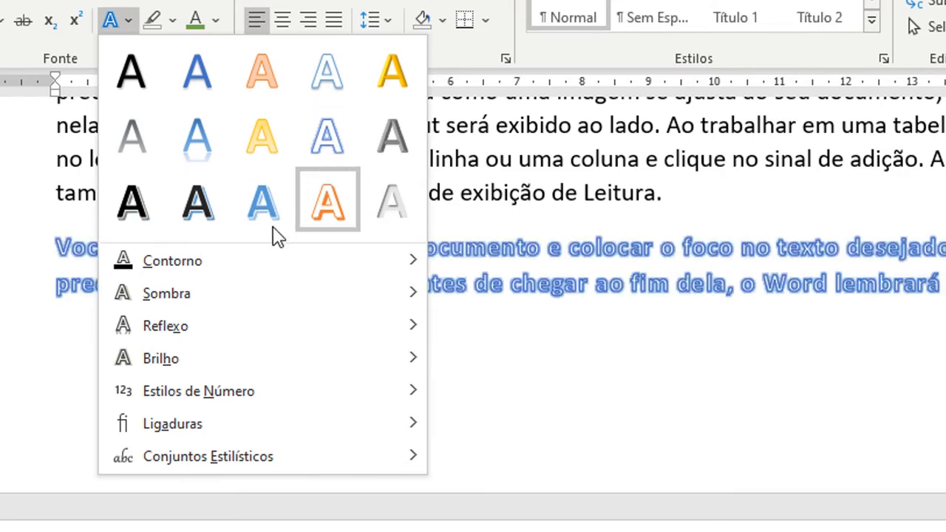
mouse_move(202, 265)
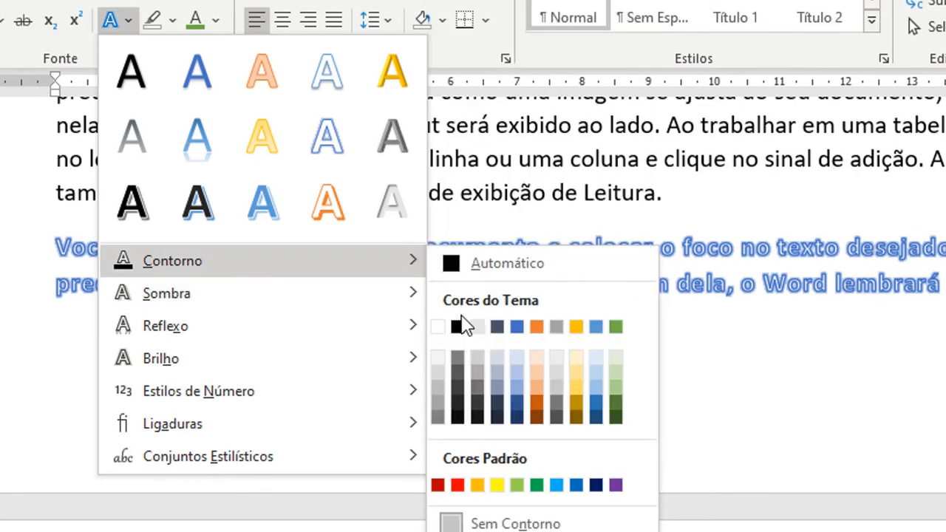
mouse_move(315, 292)
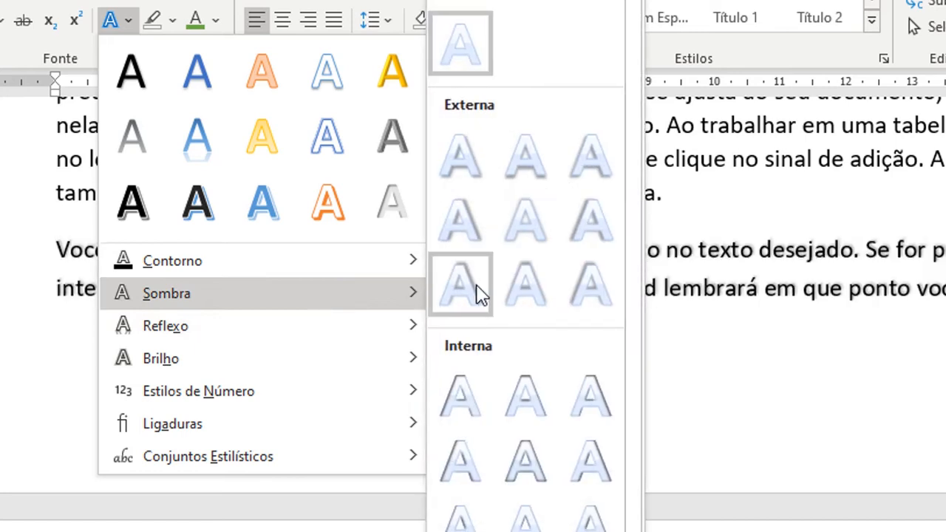
mouse_move(355, 324)
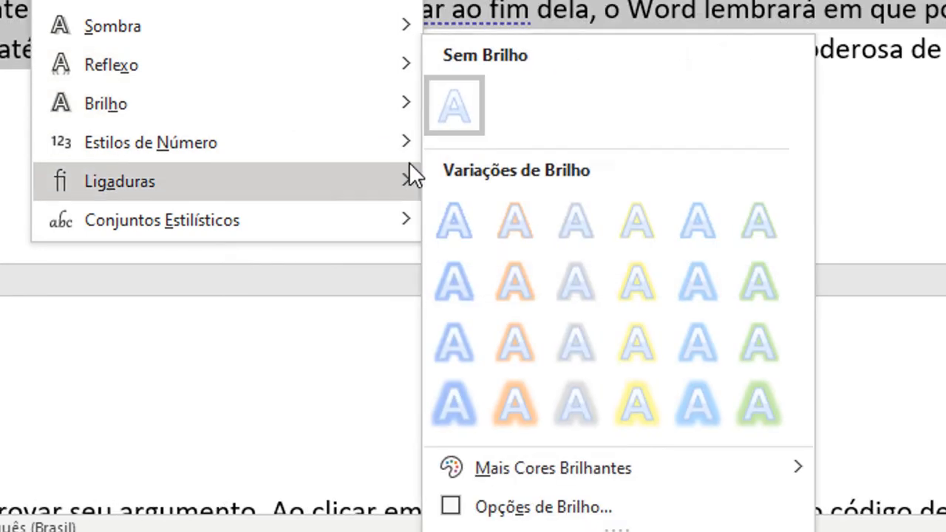
mouse_move(312, 172)
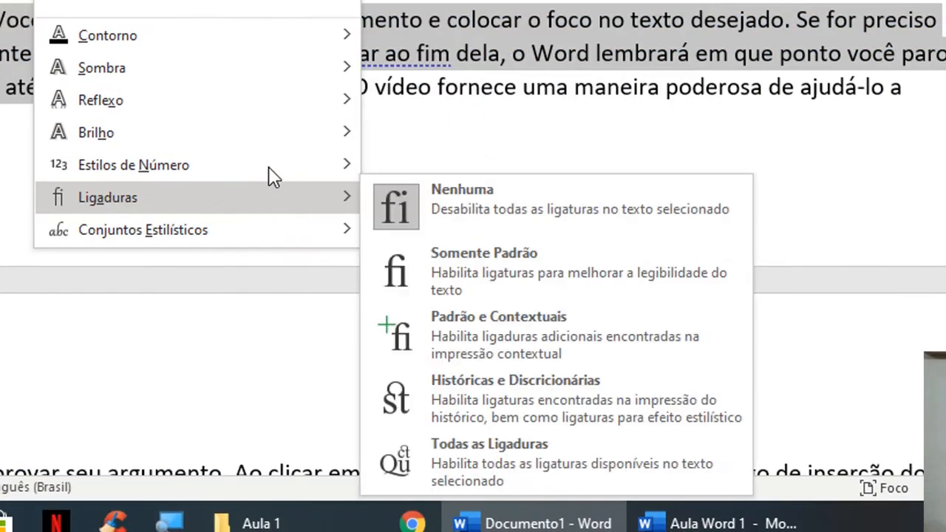
mouse_move(271, 170)
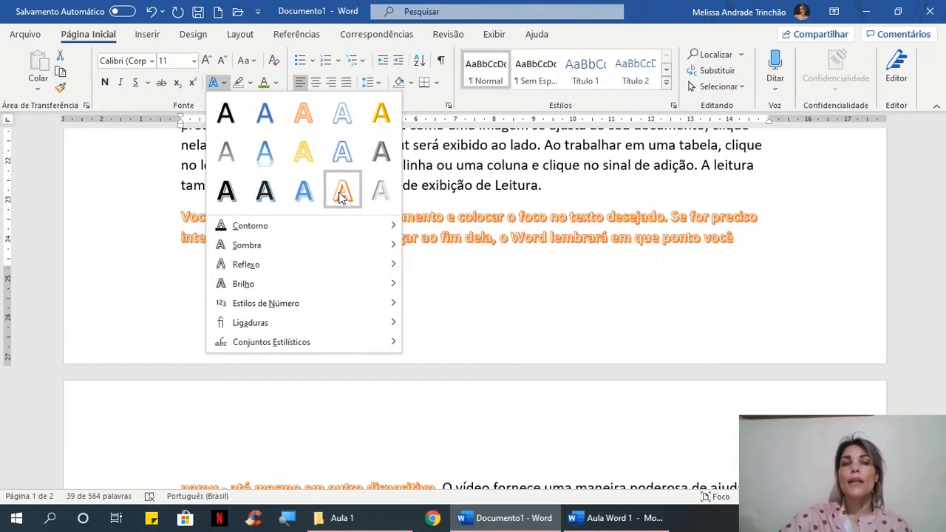
left_click(303, 192)
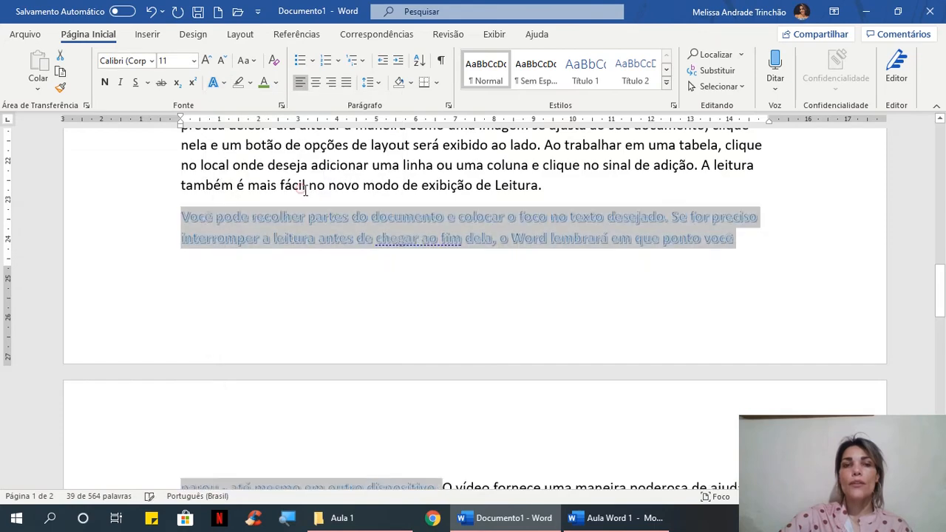
left_click(776, 295)
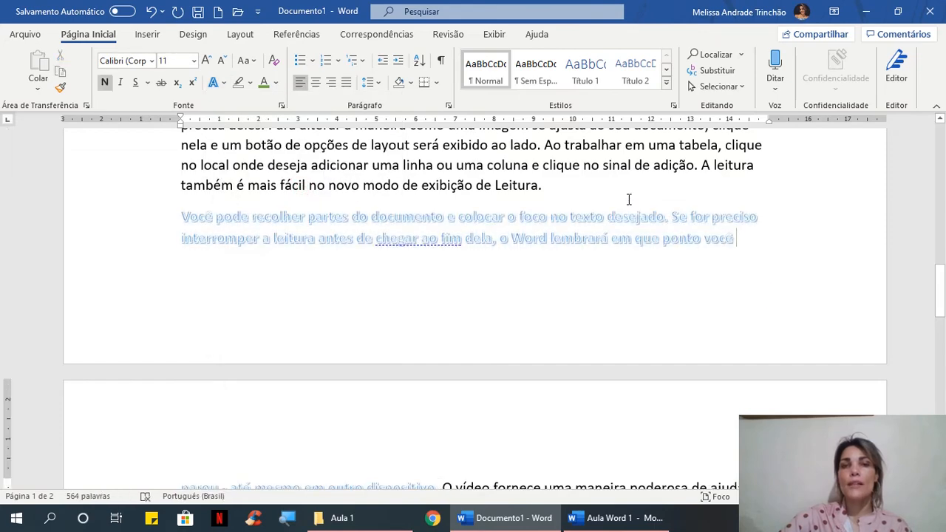
left_click(629, 200)
scroll(629, 199, "down", 3)
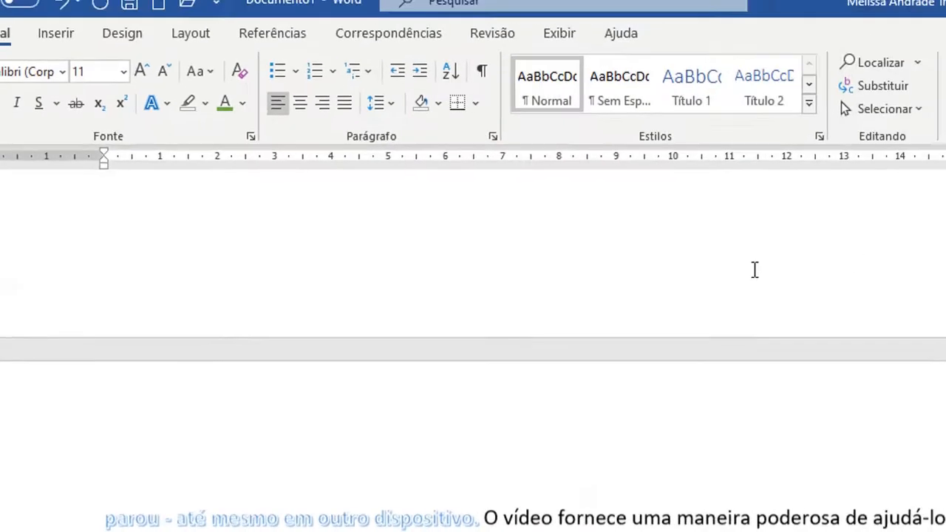
scroll(755, 269, "up", 4)
scroll(754, 269, "down", 6)
scroll(754, 270, "up", 4)
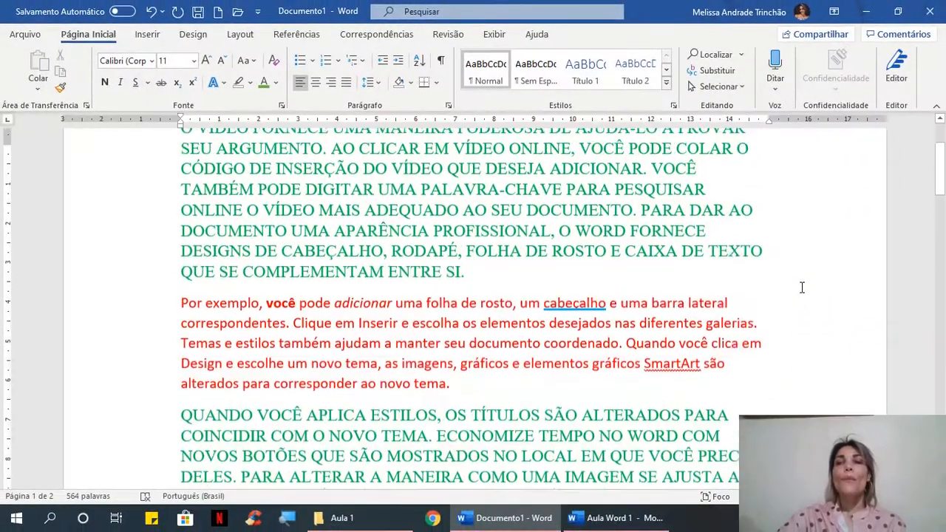
scroll(802, 287, "up", 3)
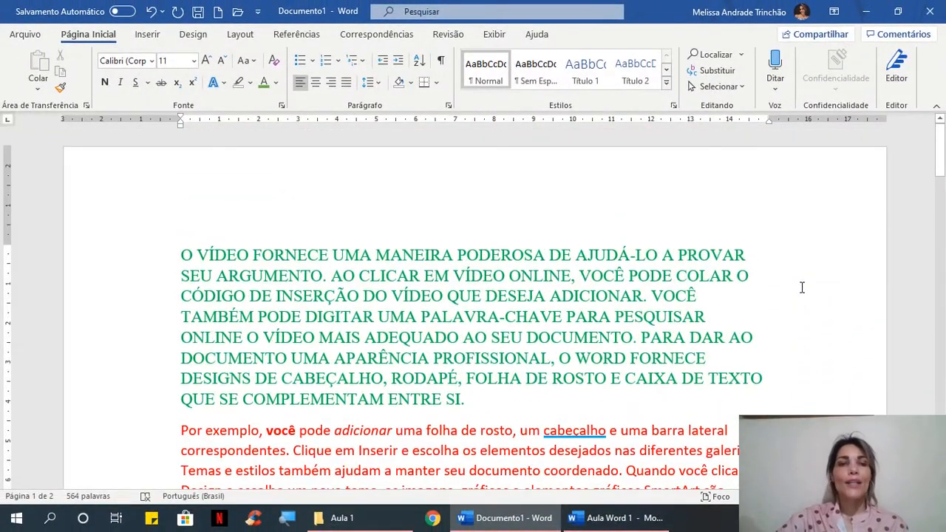